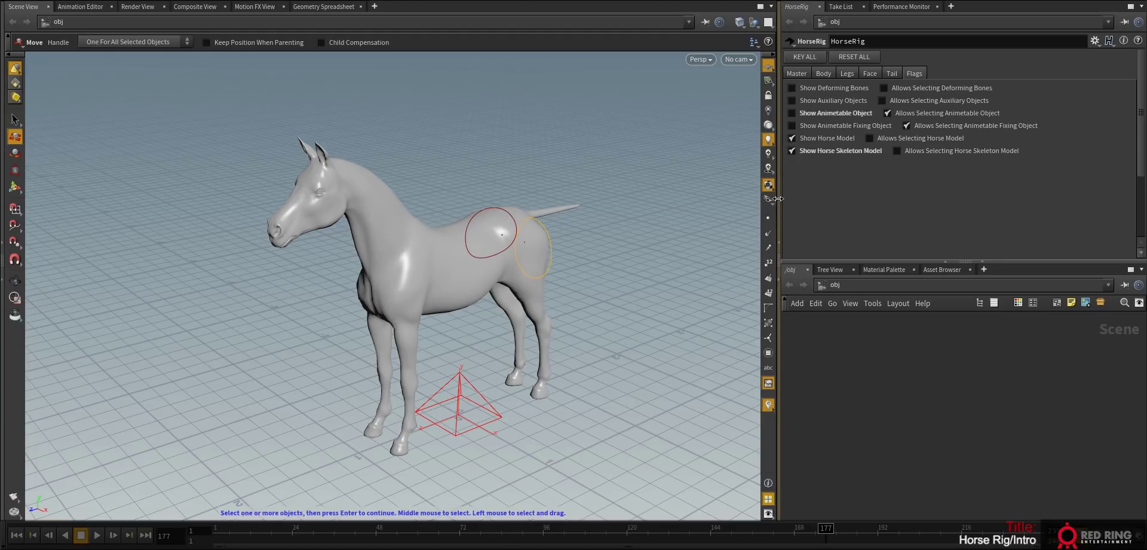
- Widen the parameter and network panes and give the network pane more height
drag(779, 200, 669, 200)
drag(811, 261, 815, 225)
drag(670, 328, 704, 327)
- Show the deforming bones of the horse rig and hide the horse model
alt+middle_drag(471, 277, 497, 337)
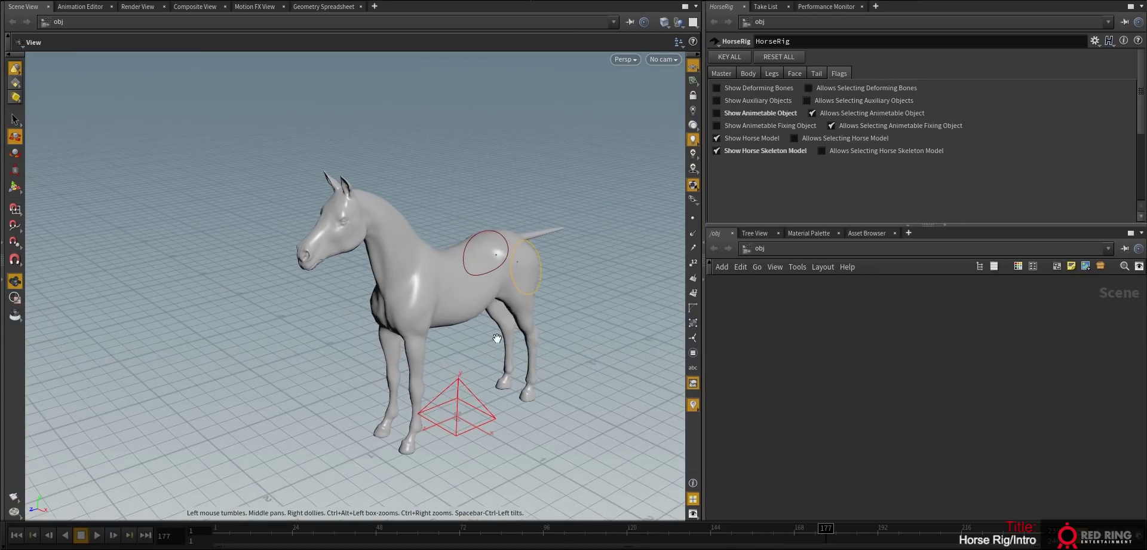
alt+right_drag(497, 337, 540, 323)
alt+middle_drag(540, 323, 510, 291)
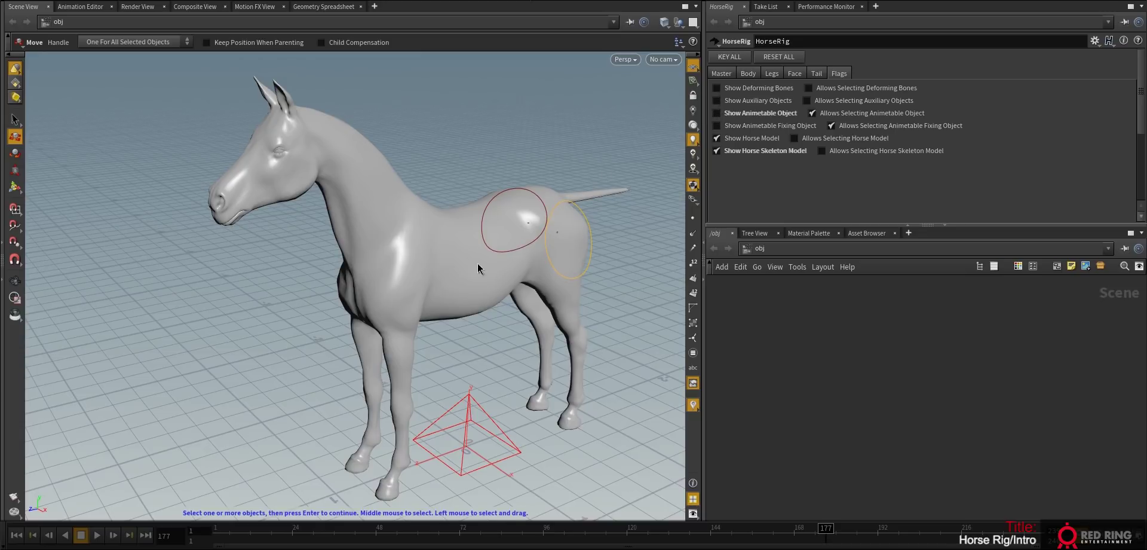
alt+drag(478, 267, 501, 253)
alt+right_drag(502, 253, 491, 304)
alt+middle_drag(516, 308, 488, 314)
key(t)
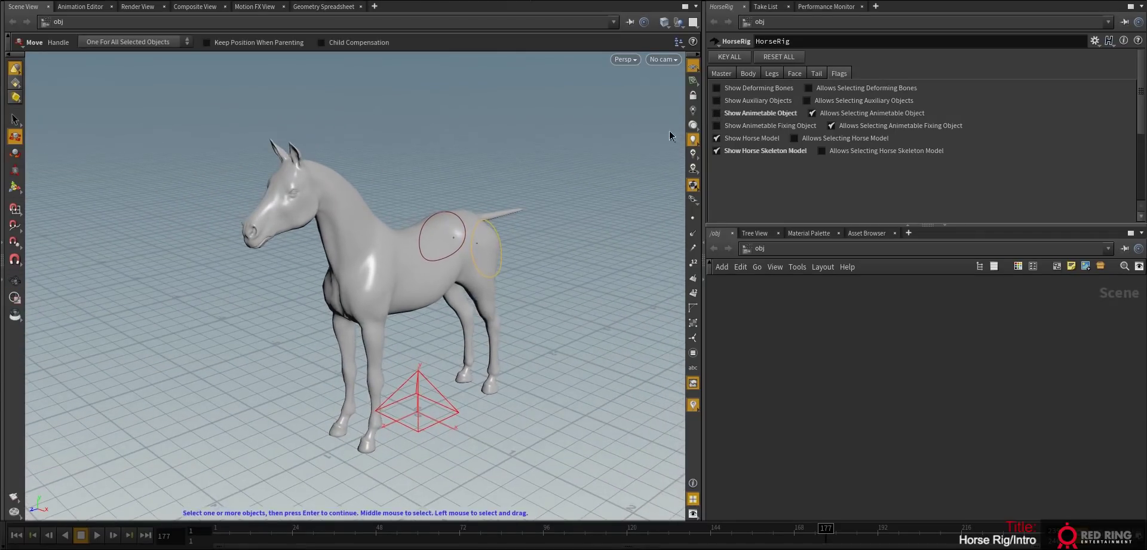
click(715, 87)
click(716, 138)
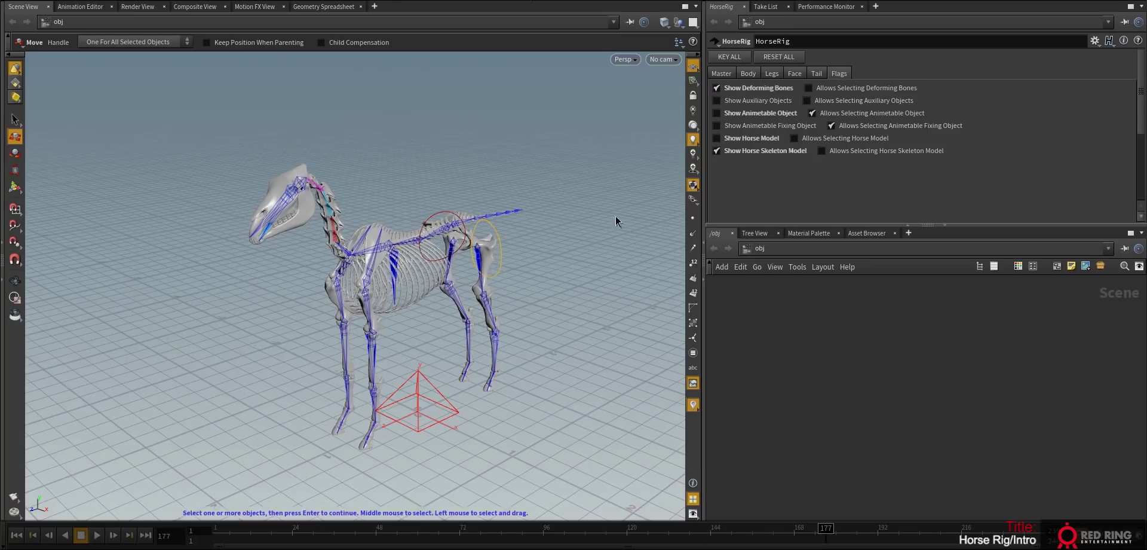
- Allow selecting deforming bones, make auxiliary objects visible and selectable, and show the animetable objects
key(Escape)
drag(574, 256, 496, 299)
alt+right_drag(497, 298, 503, 280)
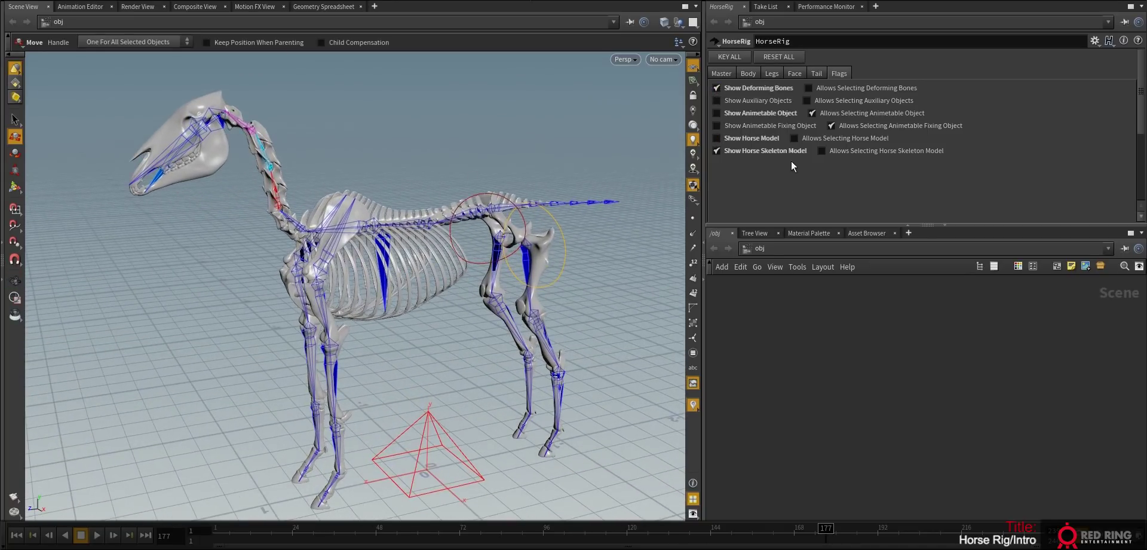
click(808, 88)
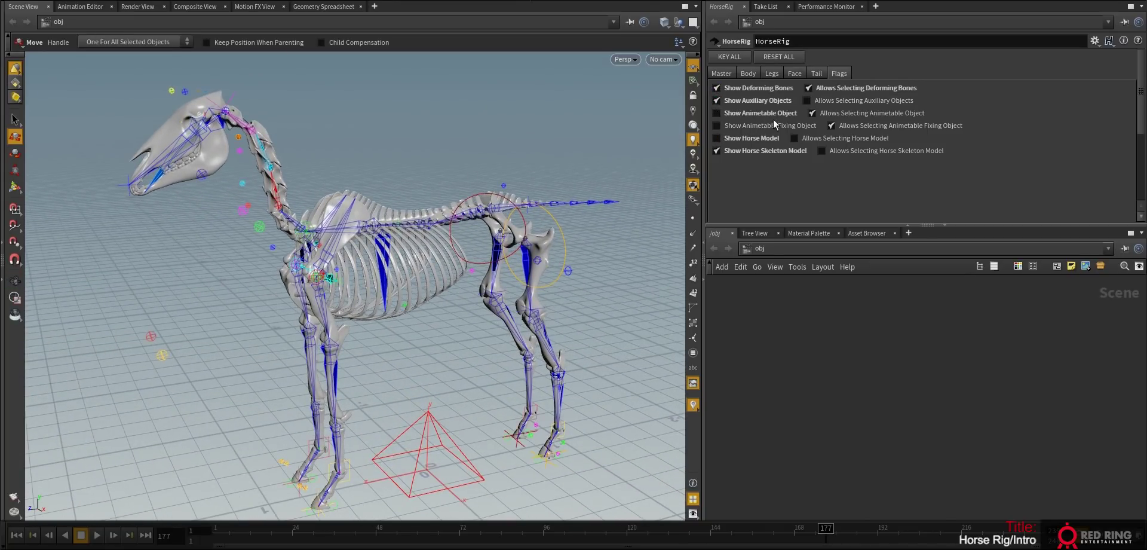
click(807, 100)
click(716, 113)
key(Escape)
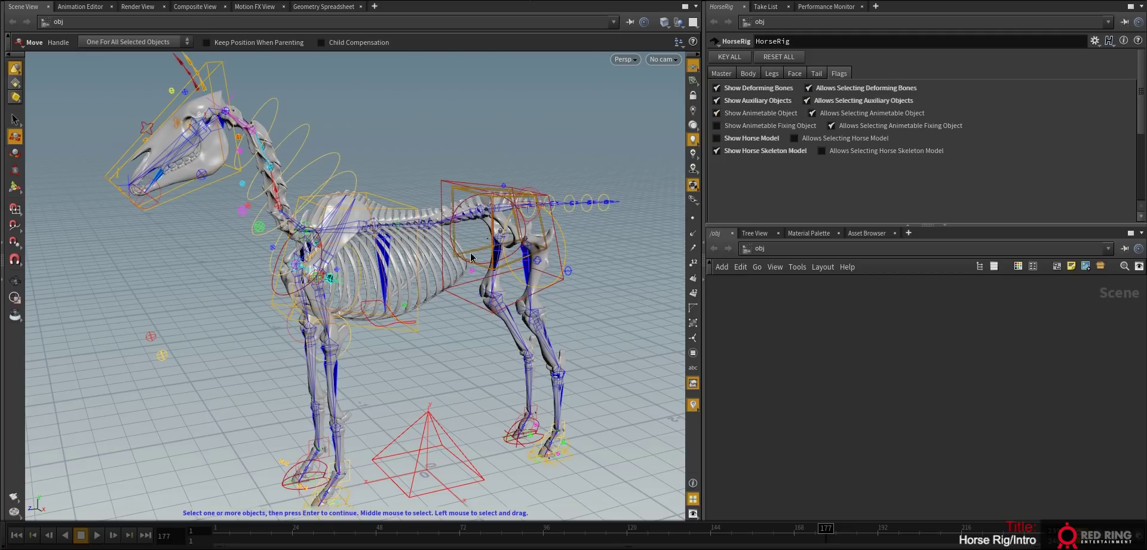
- Select the front-left clavicle control and move it by about -0.03 in Y and 0.06 in Z
right_drag(594, 262, 472, 341)
drag(472, 341, 412, 353)
right_drag(413, 353, 342, 305)
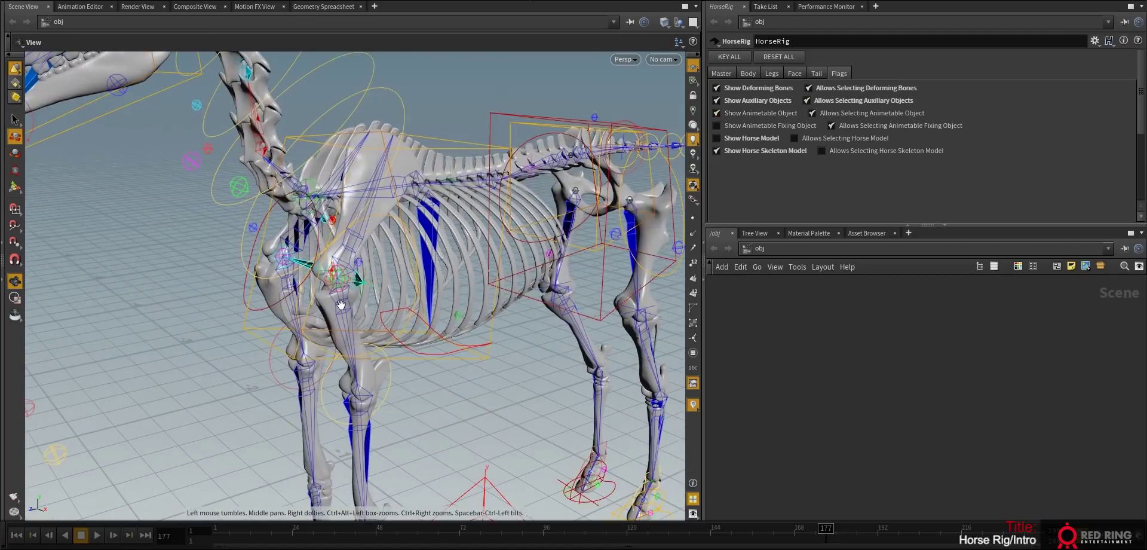
drag(342, 304, 284, 322)
key(t)
key(s)
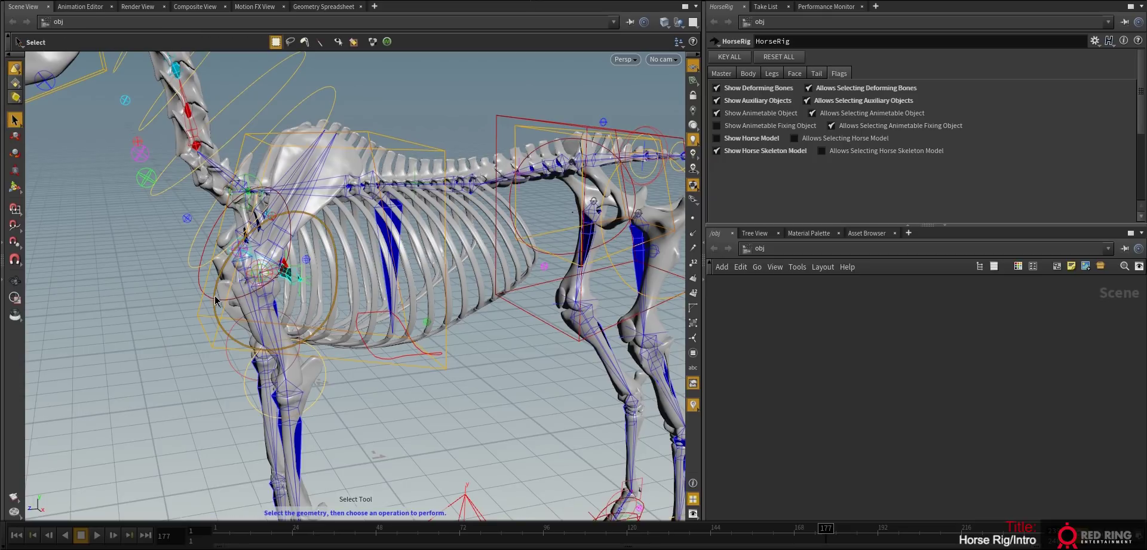
click(216, 305)
key(t)
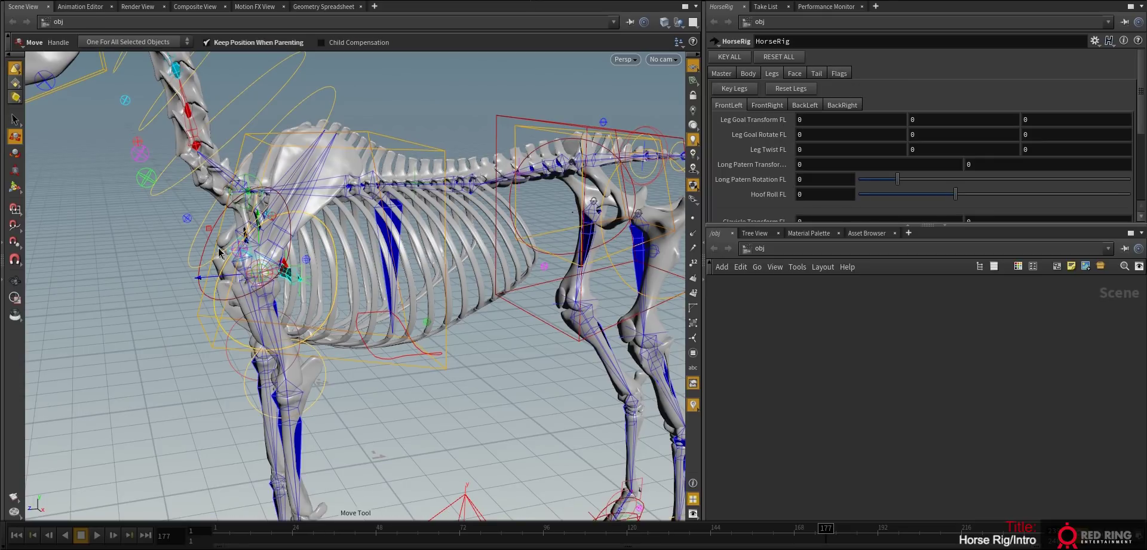
drag(210, 234, 185, 241)
alt+drag(257, 293, 297, 306)
key(t)
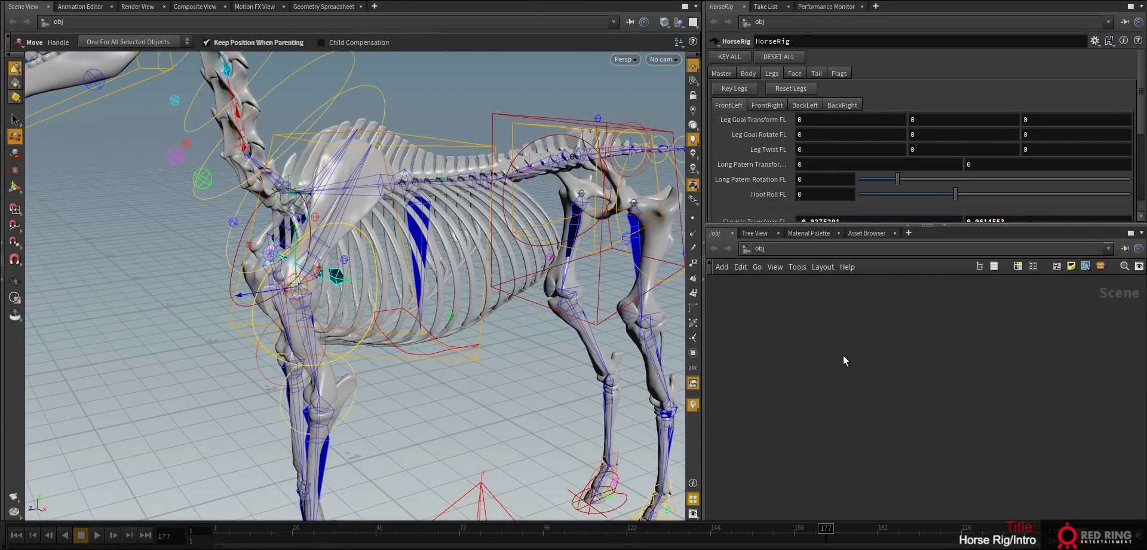
- Open the HorseRig asset's internal network enlarged and examine its node hierarchy of bones, controls, tail and leg chains
key(h)
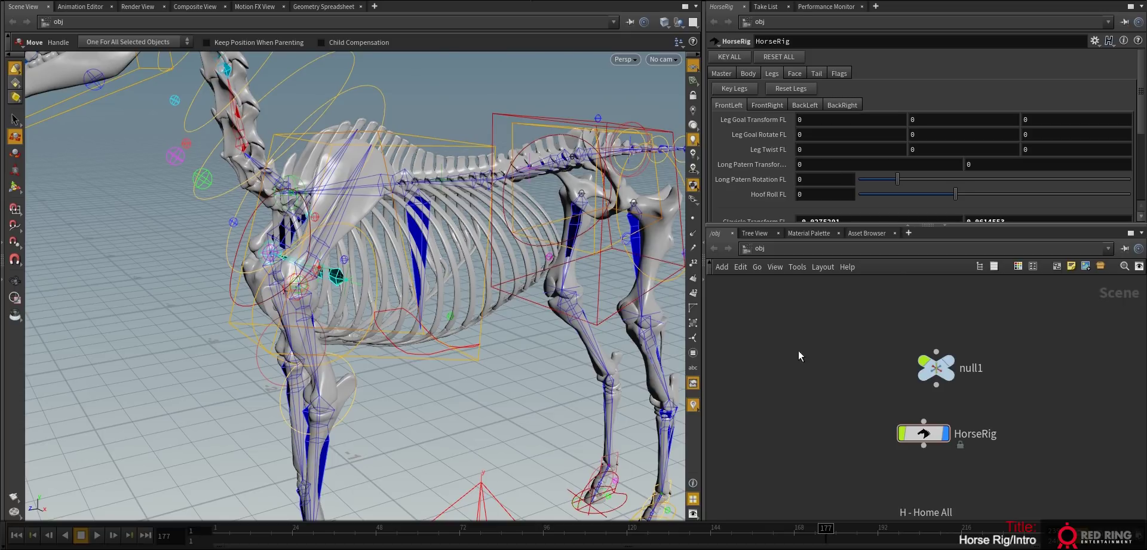
double_click(920, 432)
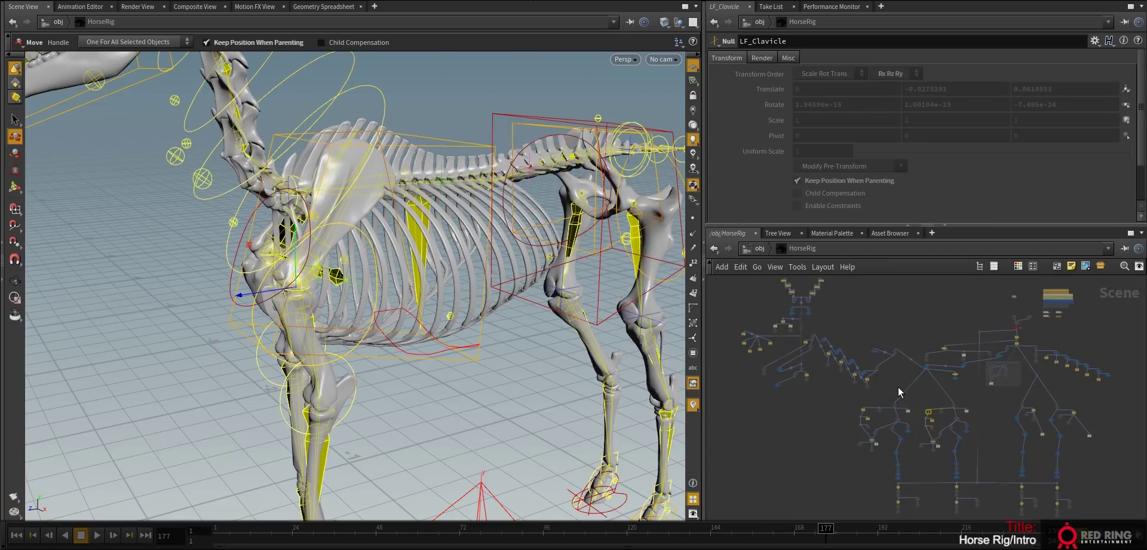
key(ctrl+b)
scroll(683, 269, up, 5)
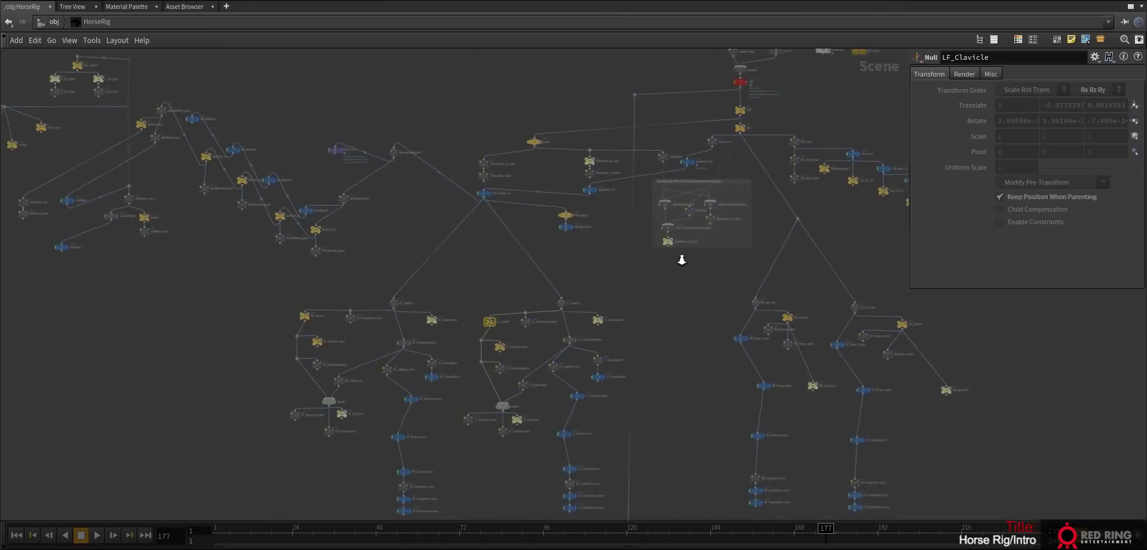
scroll(681, 259, down, 5)
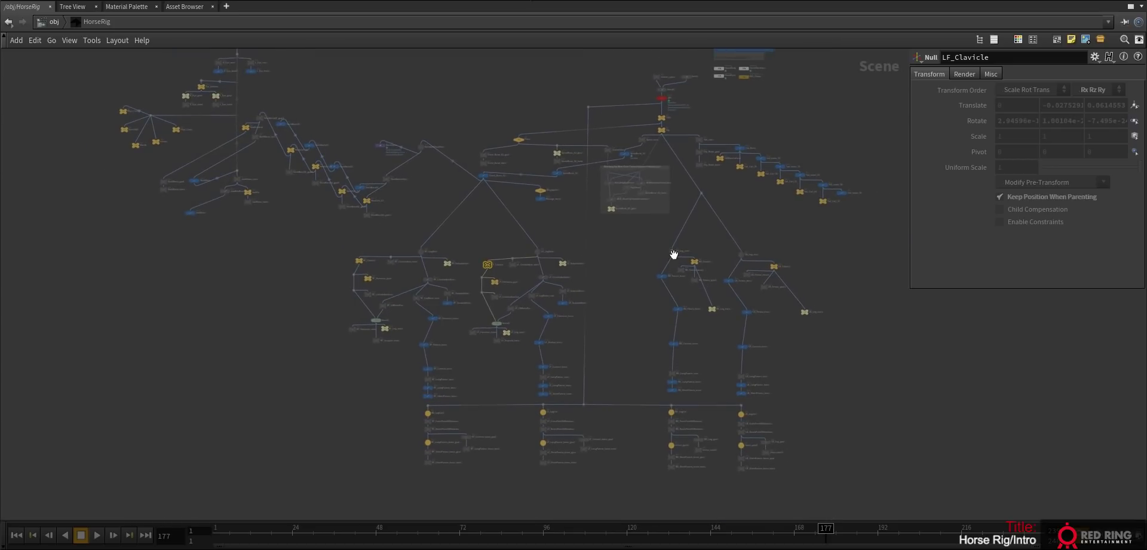
scroll(674, 254, up, 5)
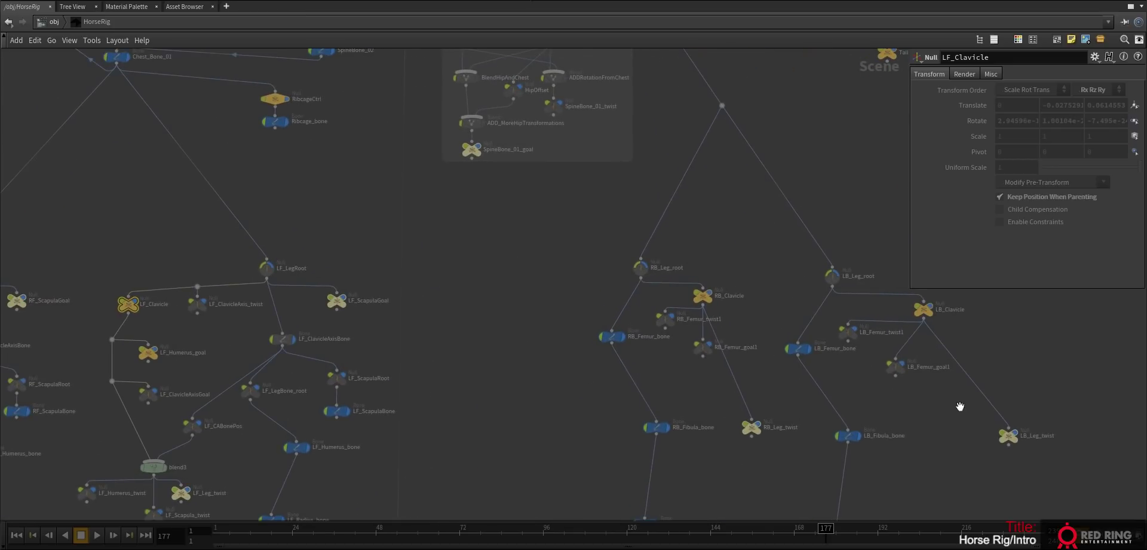
middle_drag(783, 184, 640, 404)
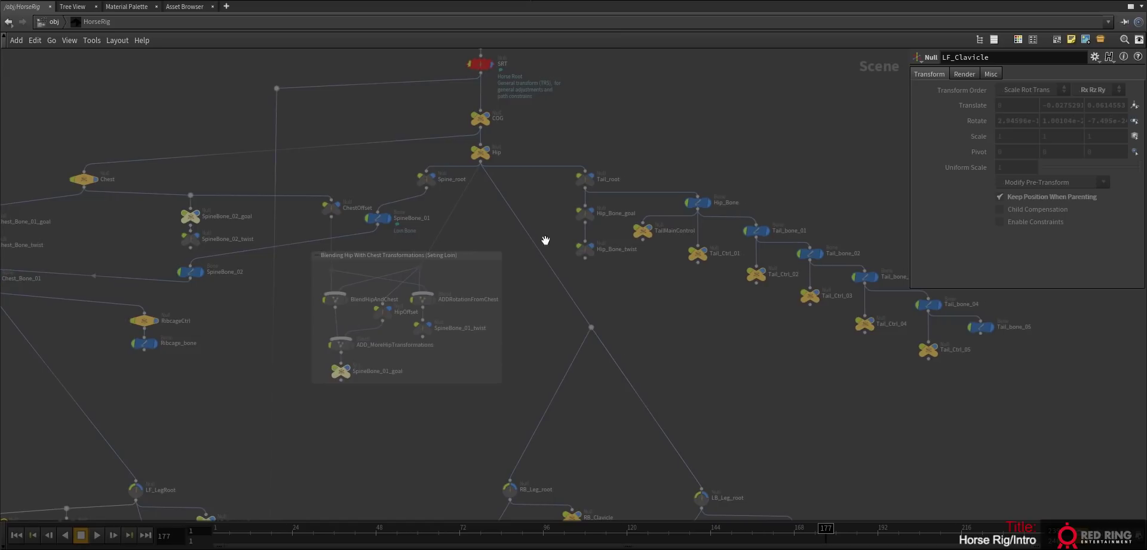
middle_drag(733, 341, 780, 338)
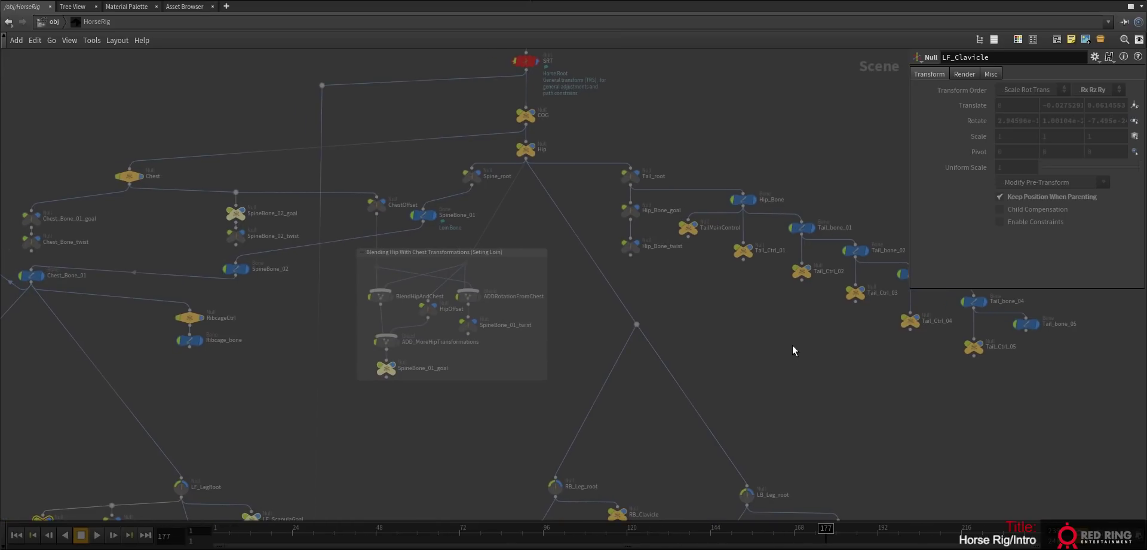
- Restore the pane layout and return from the HorseRig network to the object level, with the whole rig in view
key(ctrl+b)
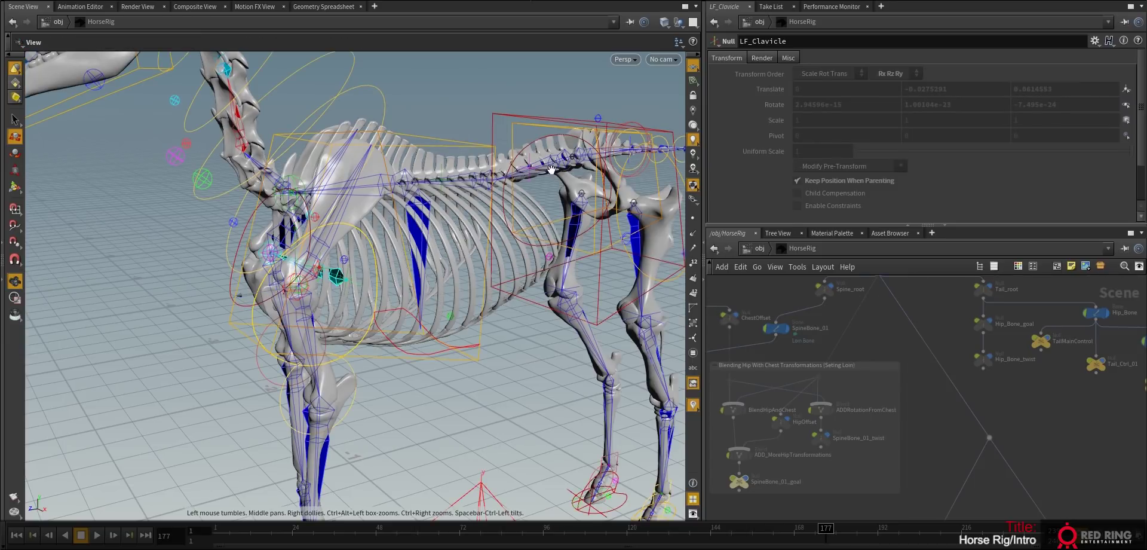
alt+right_drag(491, 225, 404, 252)
drag(404, 252, 379, 264)
drag(419, 298, 515, 312)
key(t)
click(768, 247)
key(Escape)
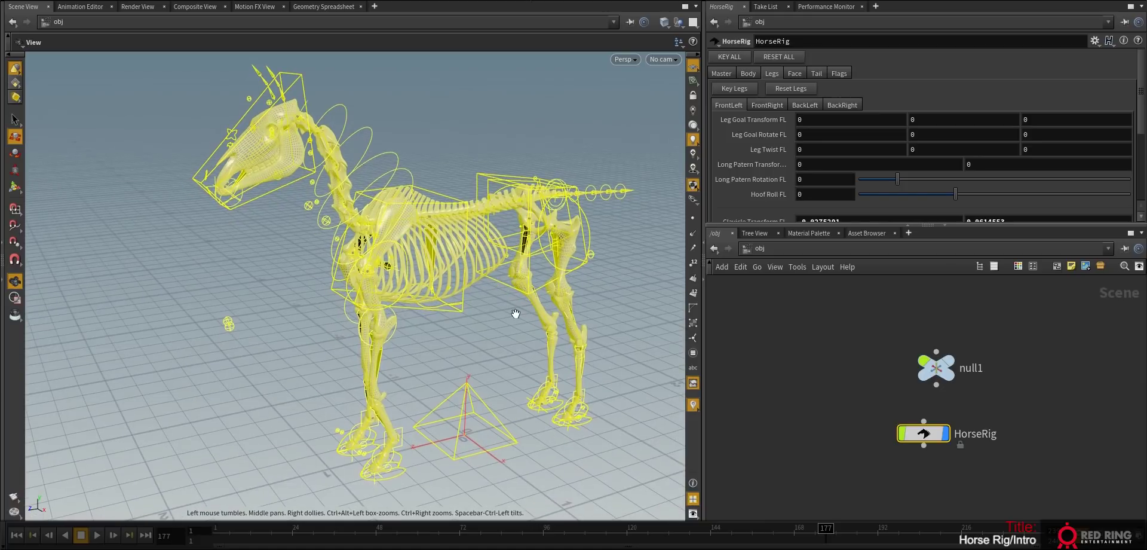
drag(454, 295, 443, 268)
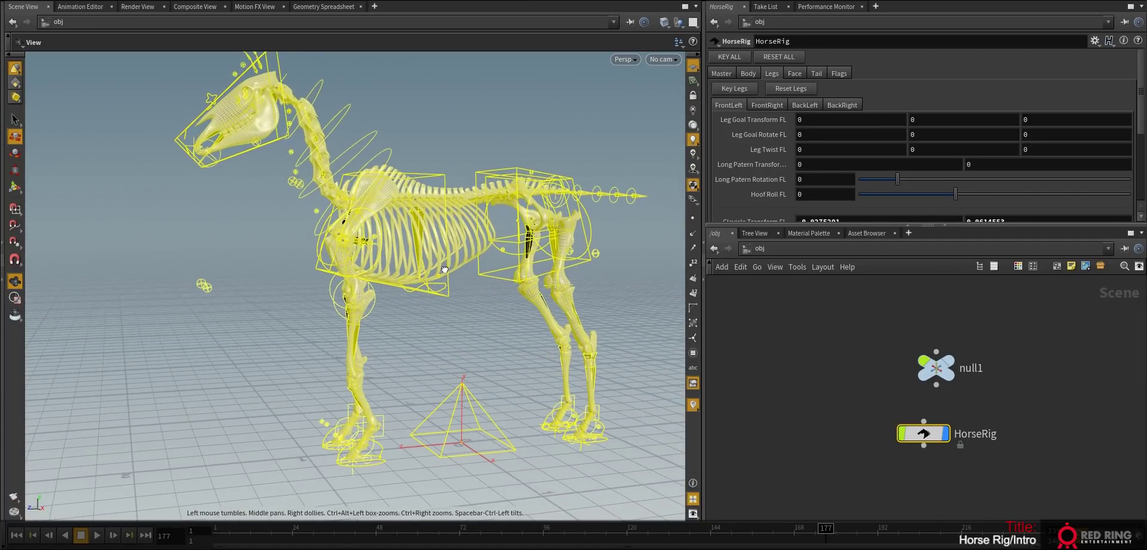
key(t)
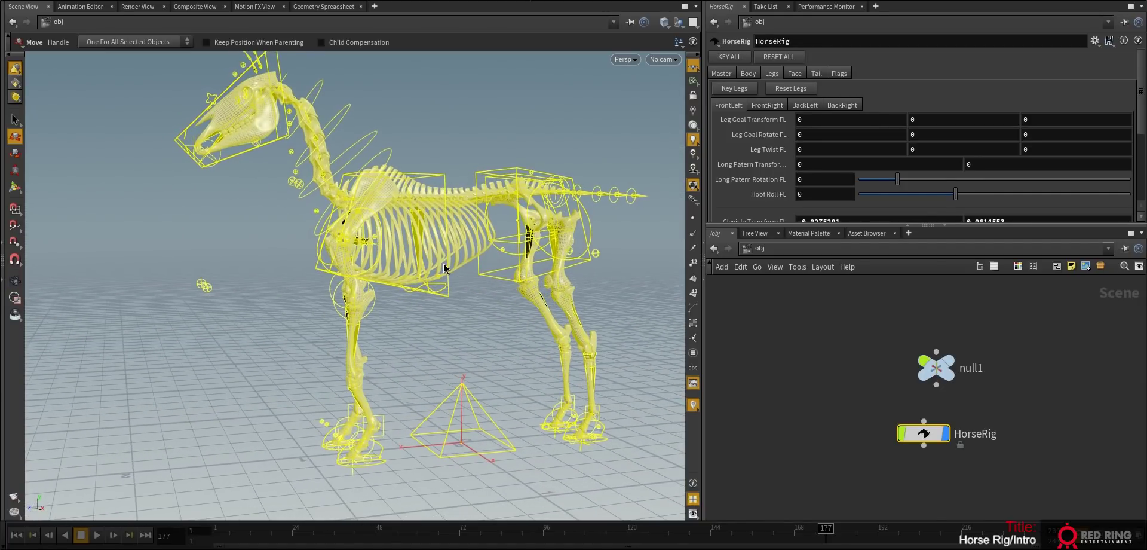
- Hide the HorseRig object and place its node beside null1
click(945, 439)
drag(930, 430, 1022, 365)
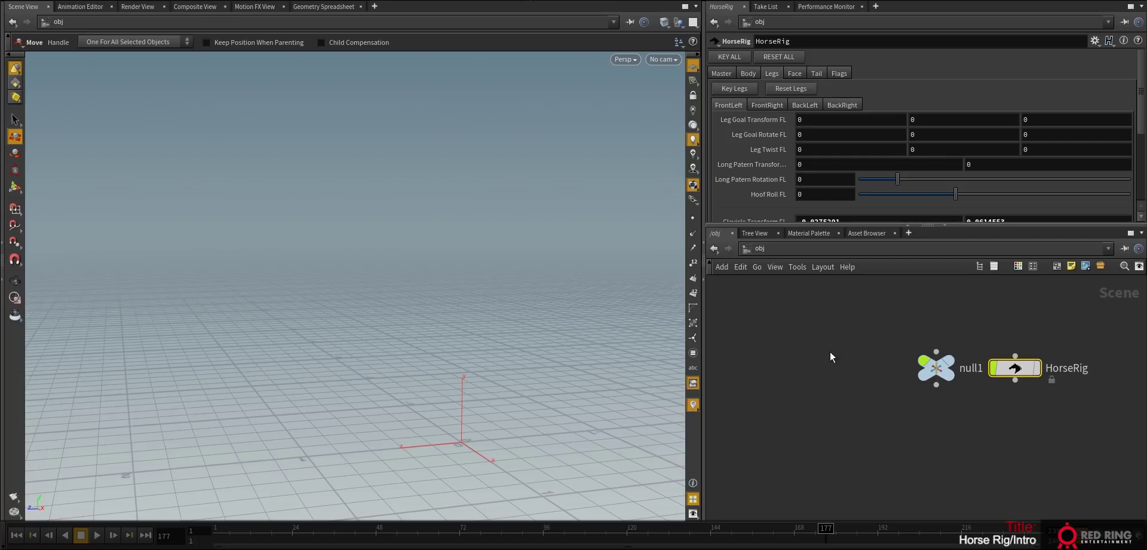
- Create a torus and a sphere at the scene origin
key(Escape)
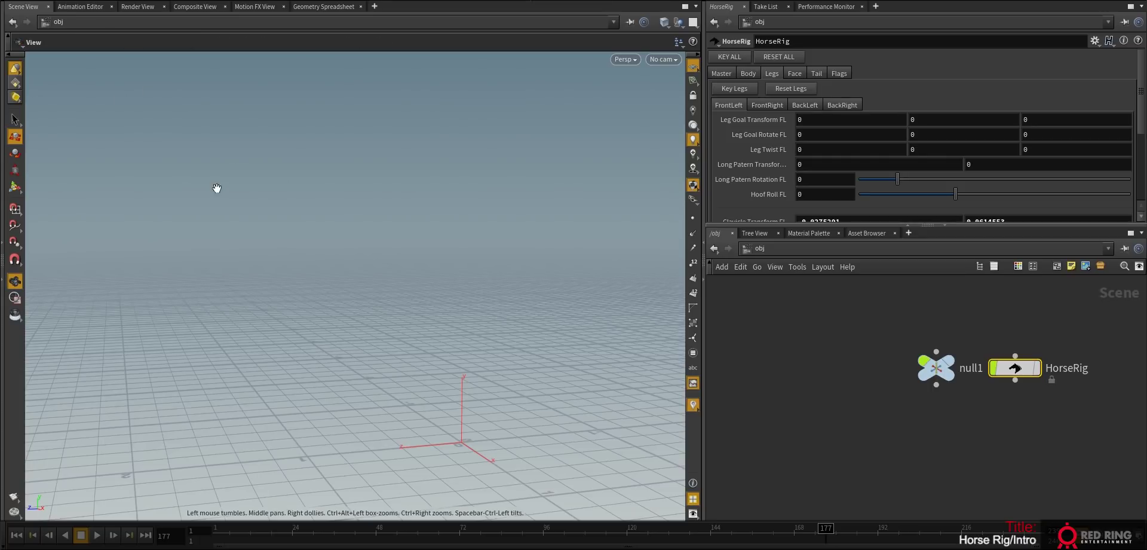
drag(218, 186, 413, 215)
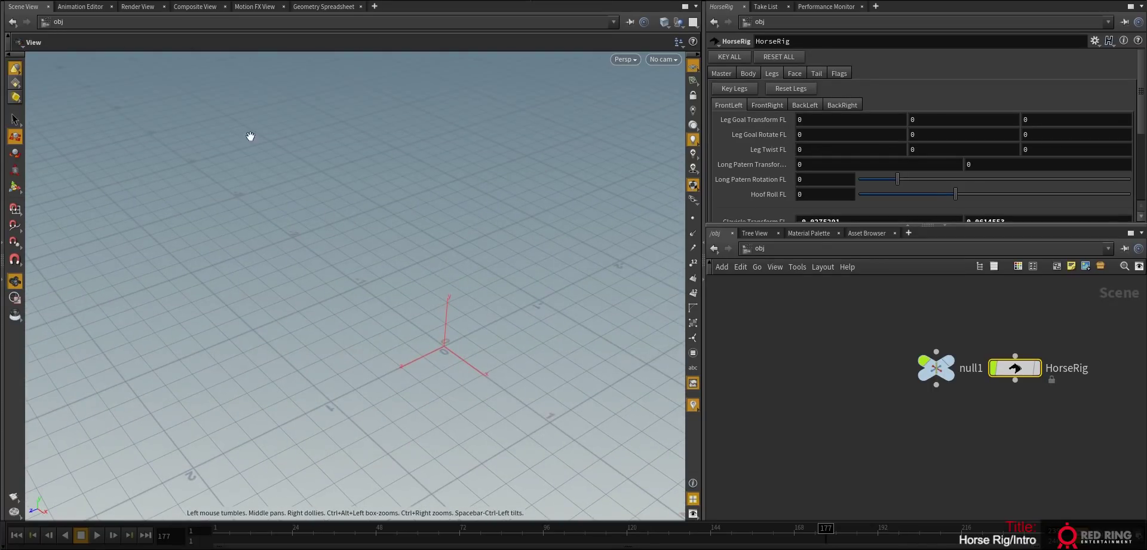
key(t)
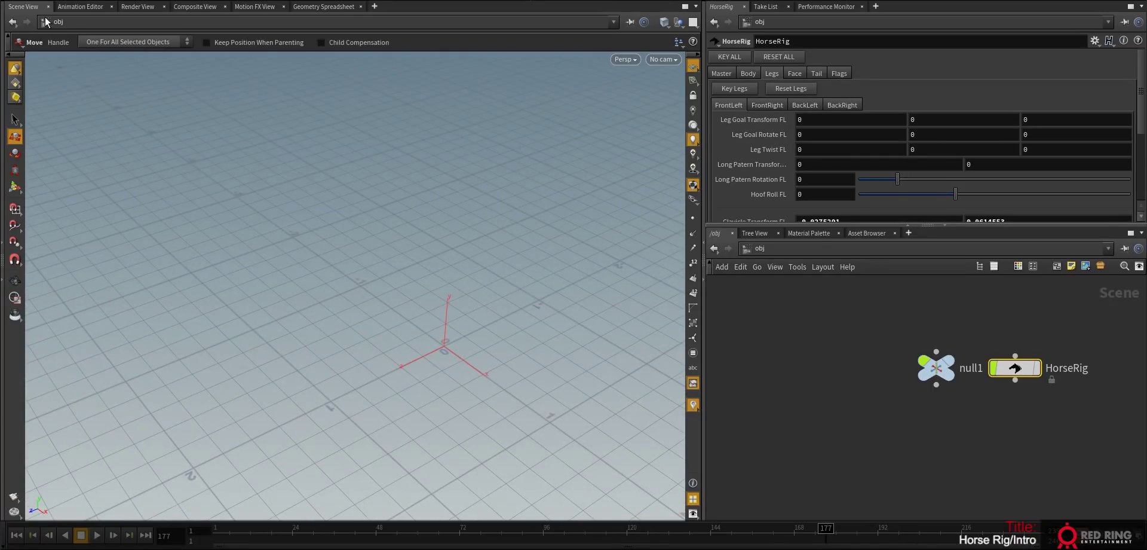
ctrl+click(98, 2)
ctrl+click(45, 5)
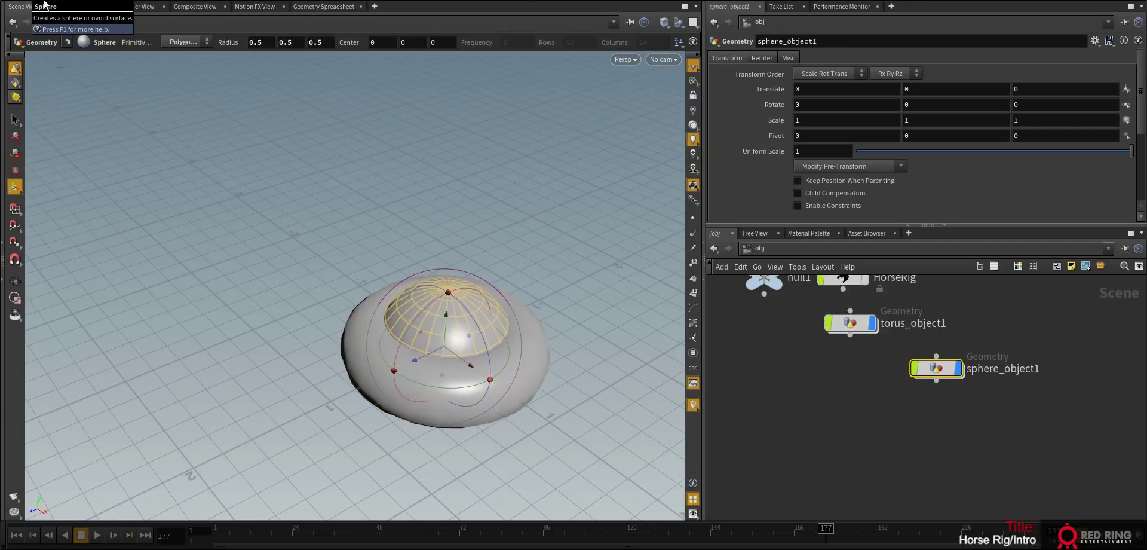
- Move the sphere away from the torus to about -2.47 in X
alt+right_drag(413, 202, 366, 300)
alt+drag(366, 299, 266, 226)
key(t)
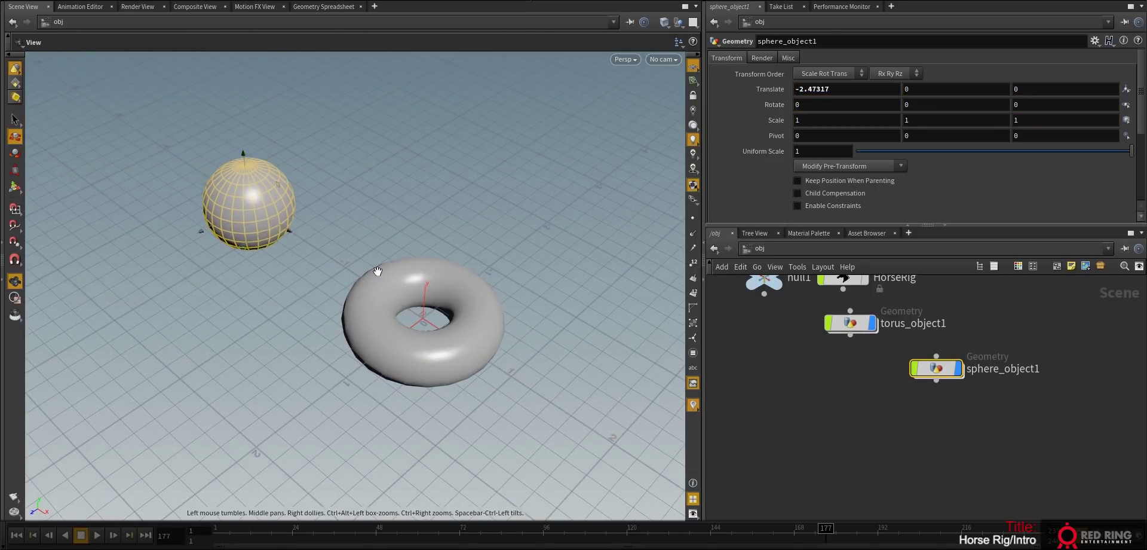
alt+drag(412, 278, 391, 320)
alt+right_drag(392, 321, 457, 272)
scroll(457, 273, down, 5)
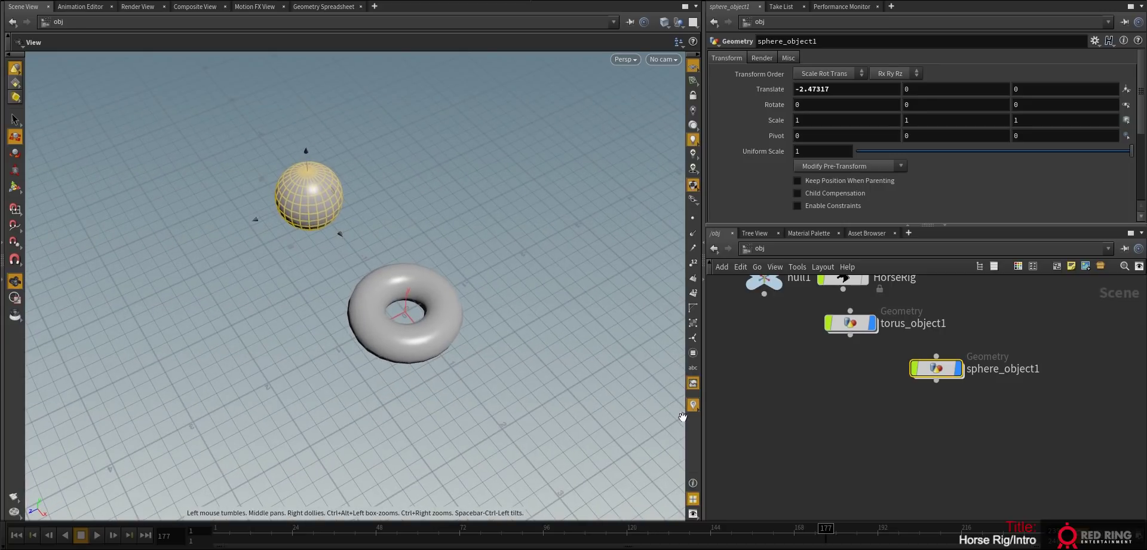
key(t)
- Arrange the torus node above the sphere node and parent the sphere to the torus
drag(944, 375, 851, 430)
drag(860, 323, 830, 348)
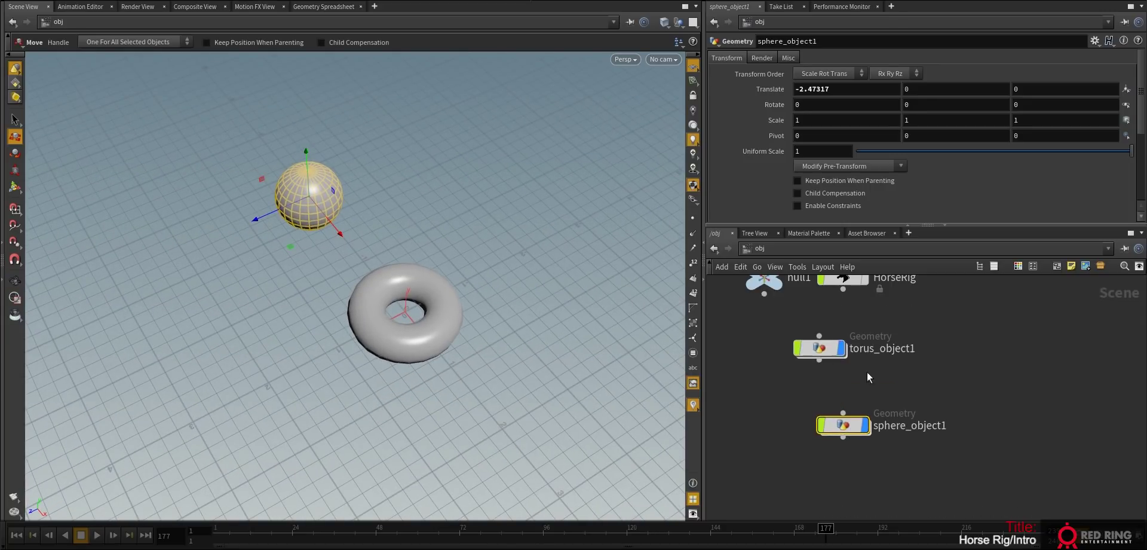
click(866, 372)
drag(836, 421, 808, 423)
drag(827, 348, 820, 347)
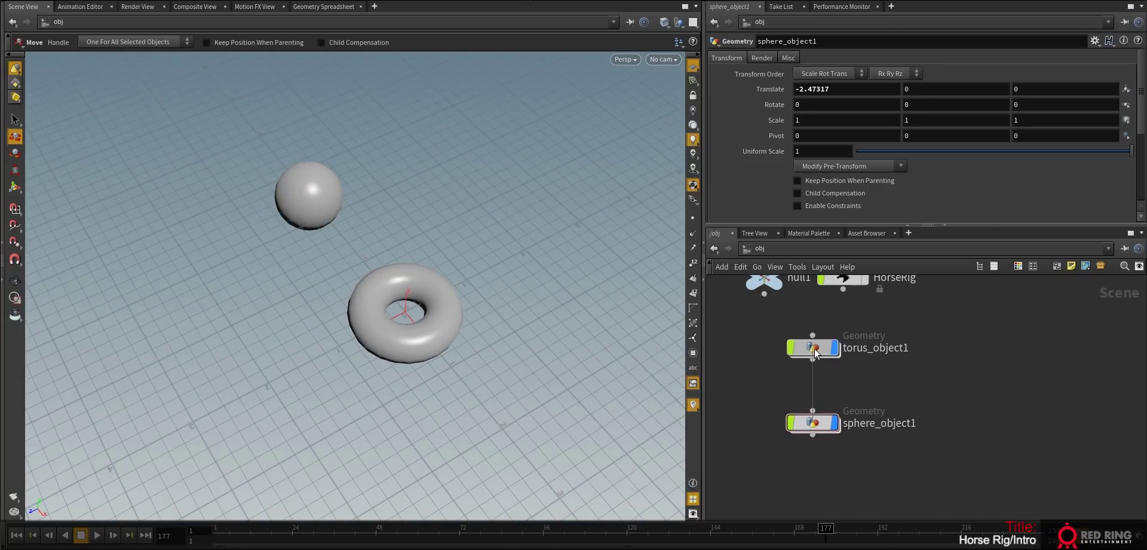
click(812, 359)
click(813, 407)
- Move the parent torus to about 0.03 in X and -1.35 in Z
alt+drag(469, 285, 513, 281)
click(811, 349)
drag(423, 356, 470, 286)
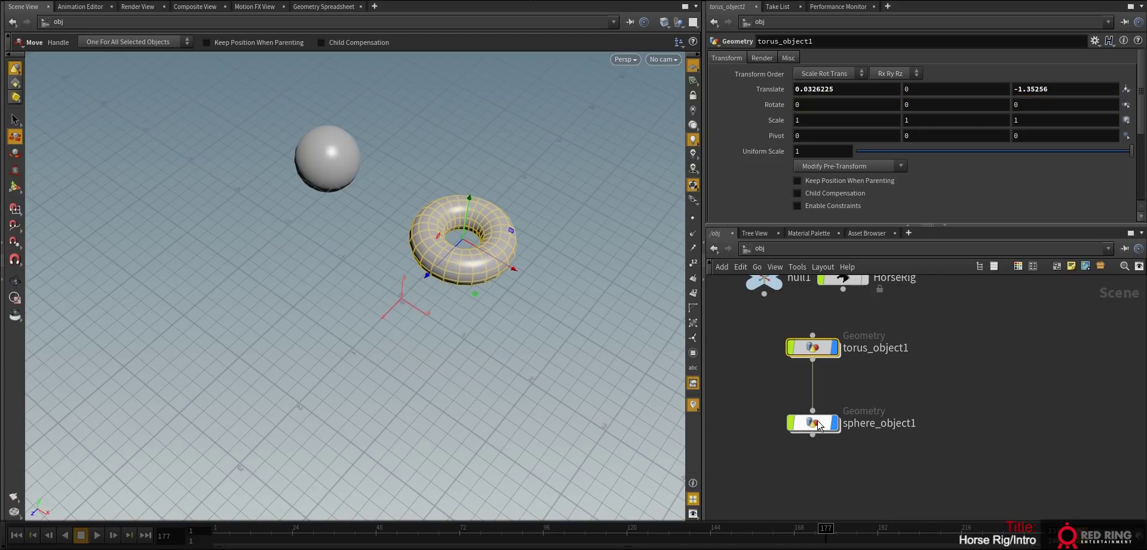
- Move the child sphere to about -4.2 in X and -0.34 in Z
click(814, 429)
drag(335, 211, 267, 152)
alt+drag(399, 200, 529, 394)
key(t)
- Place the torus node closer to the sphere node and select the sphere object
drag(825, 353, 825, 371)
middle_drag(908, 376, 884, 390)
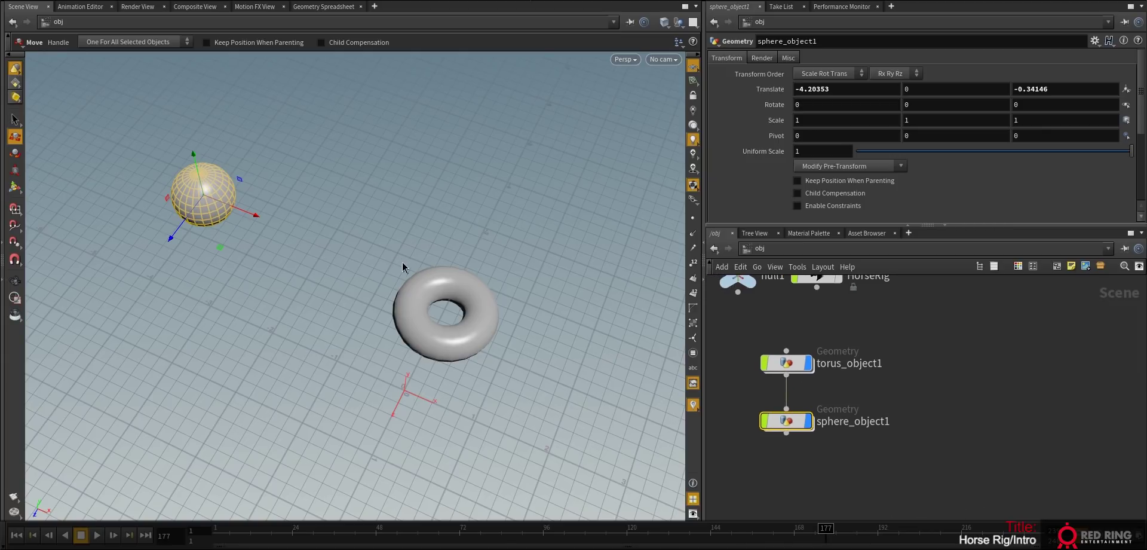
alt+middle_drag(350, 279, 392, 303)
click(872, 391)
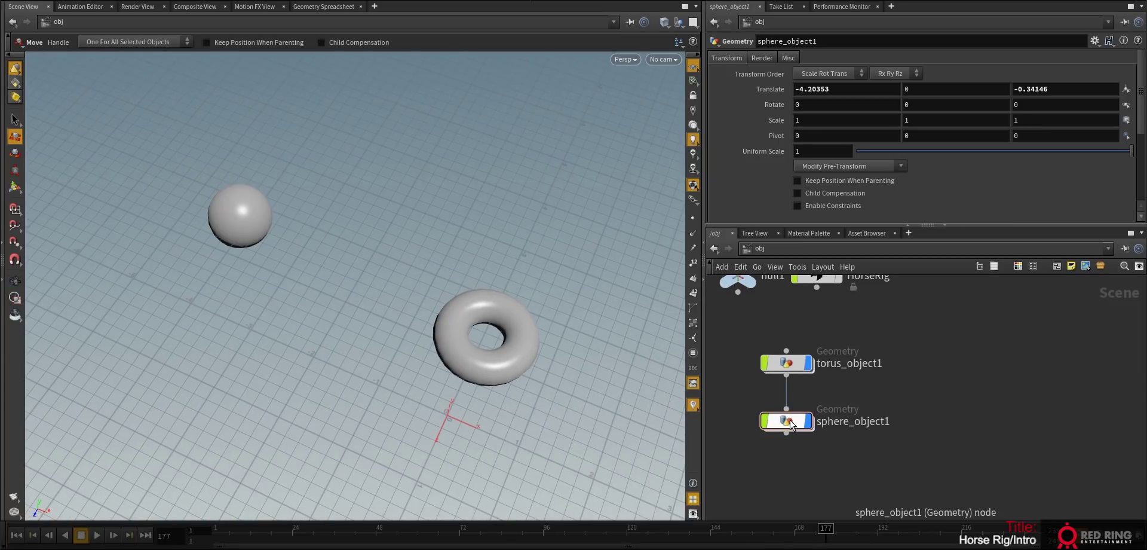
click(785, 422)
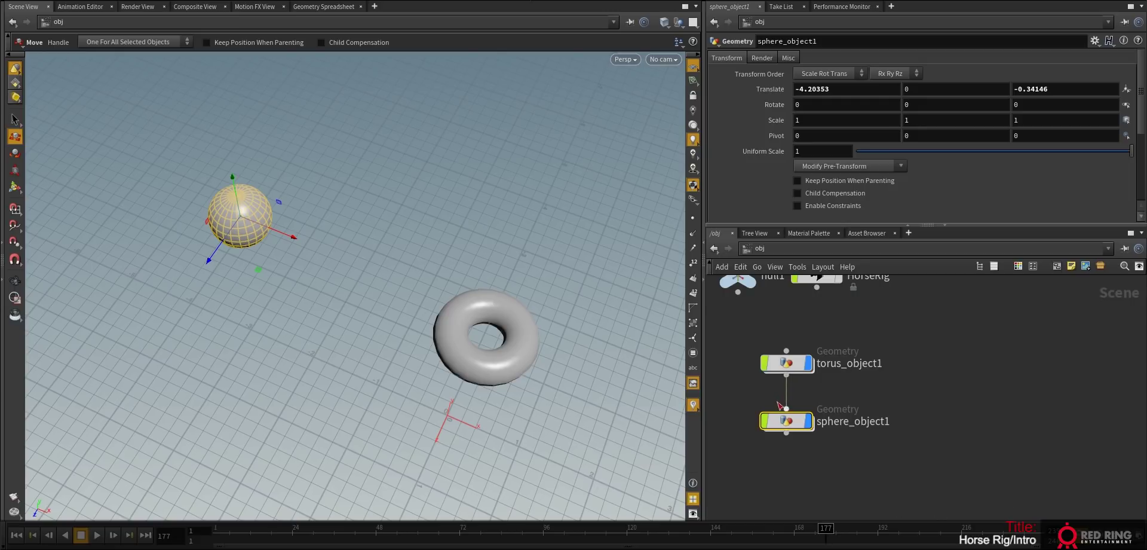
- Disconnect the sphere from the torus and move the sphere to about -1.45 in X and -5.36 in Z
drag(811, 388, 770, 391)
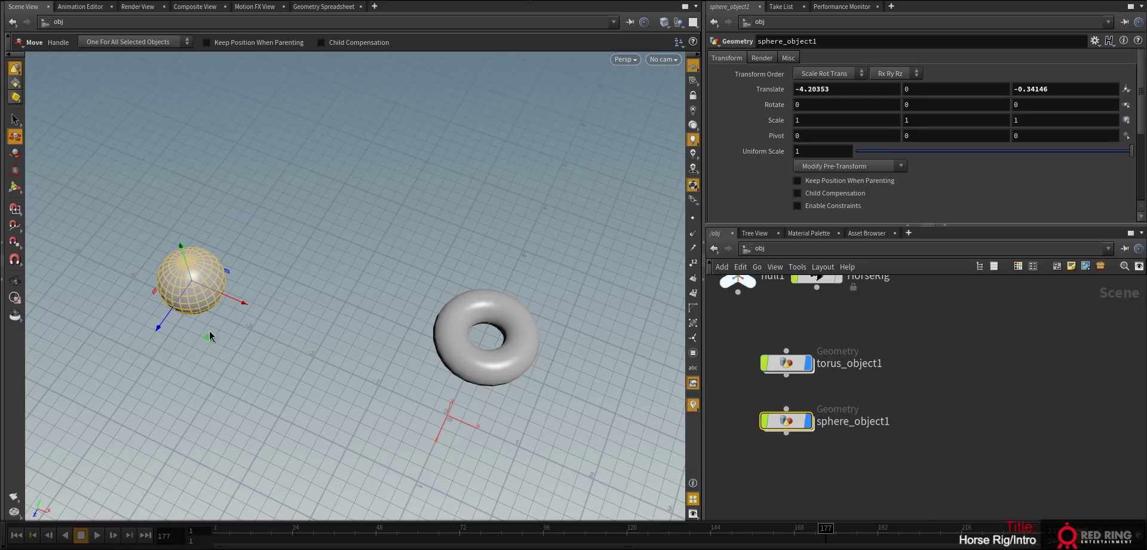
drag(209, 334, 512, 167)
alt+right_drag(519, 196, 490, 242)
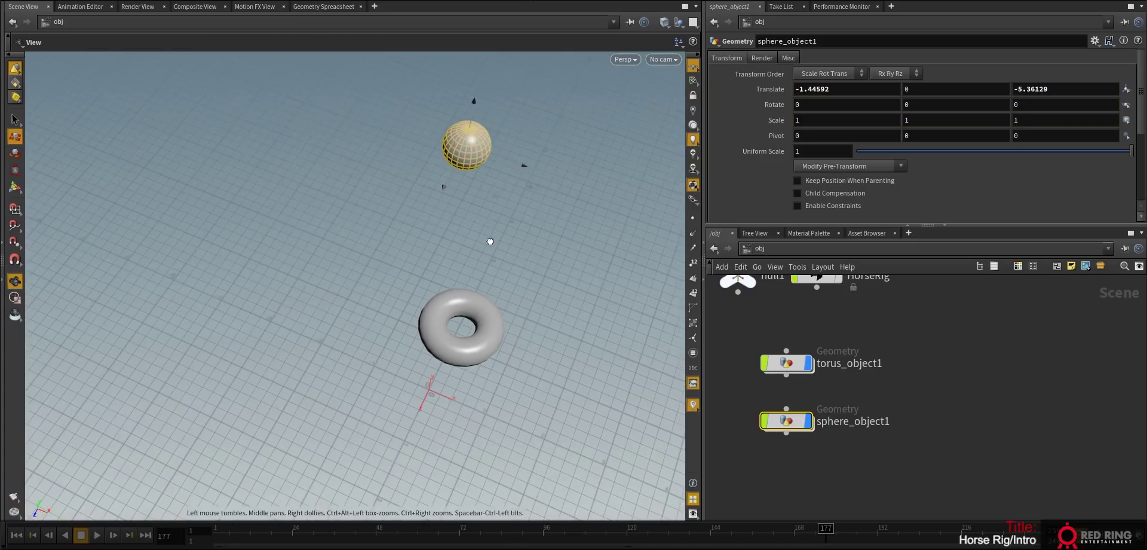
drag(490, 241, 525, 263)
key(t)
- Try parenting the sphere to the torus without Keep Position When Parenting, and disconnect the two nodes again
click(787, 363)
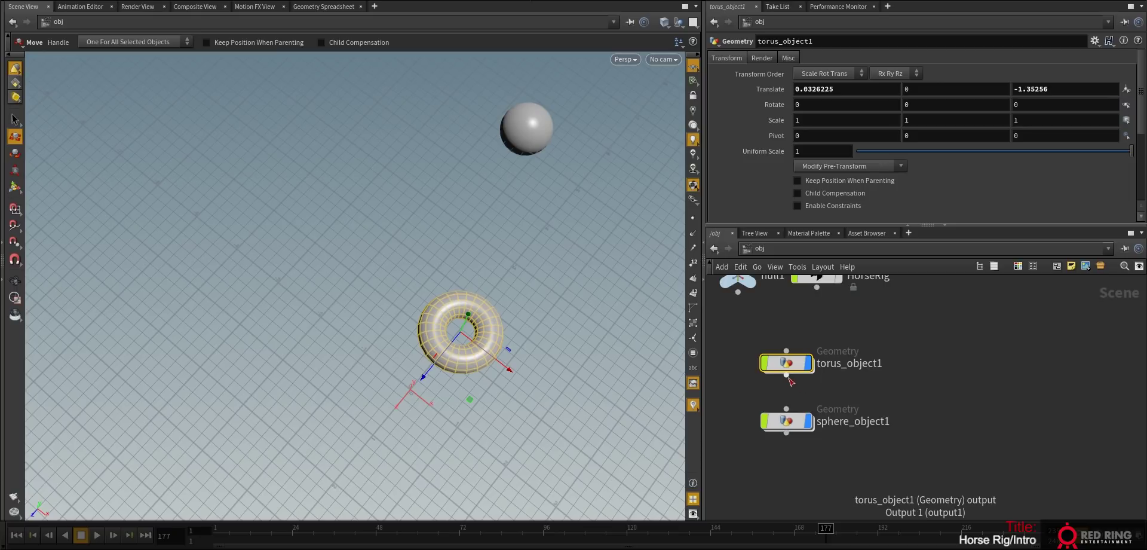
drag(786, 374, 786, 408)
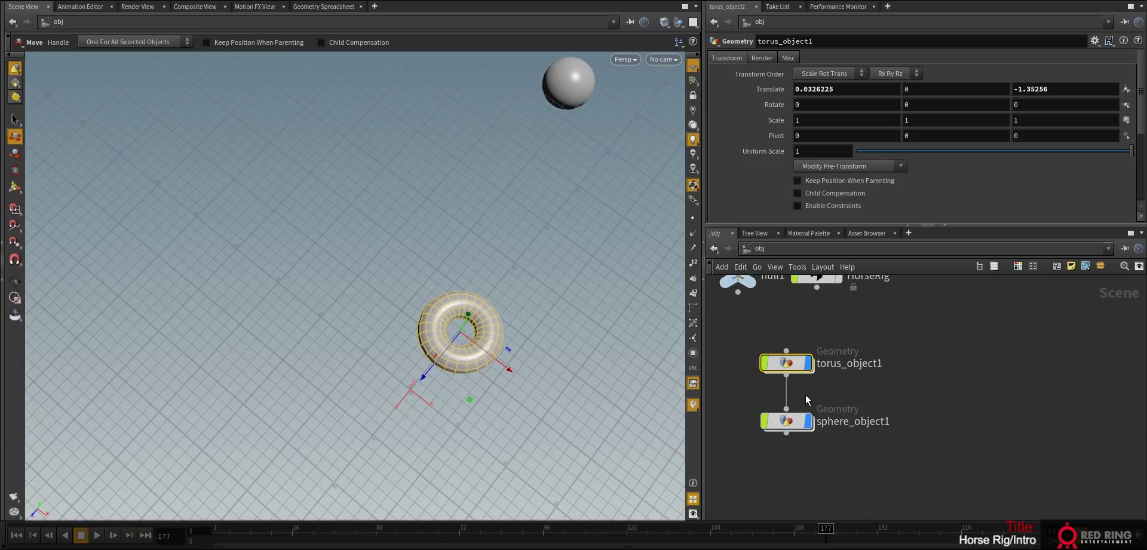
key(y)
drag(804, 397, 759, 394)
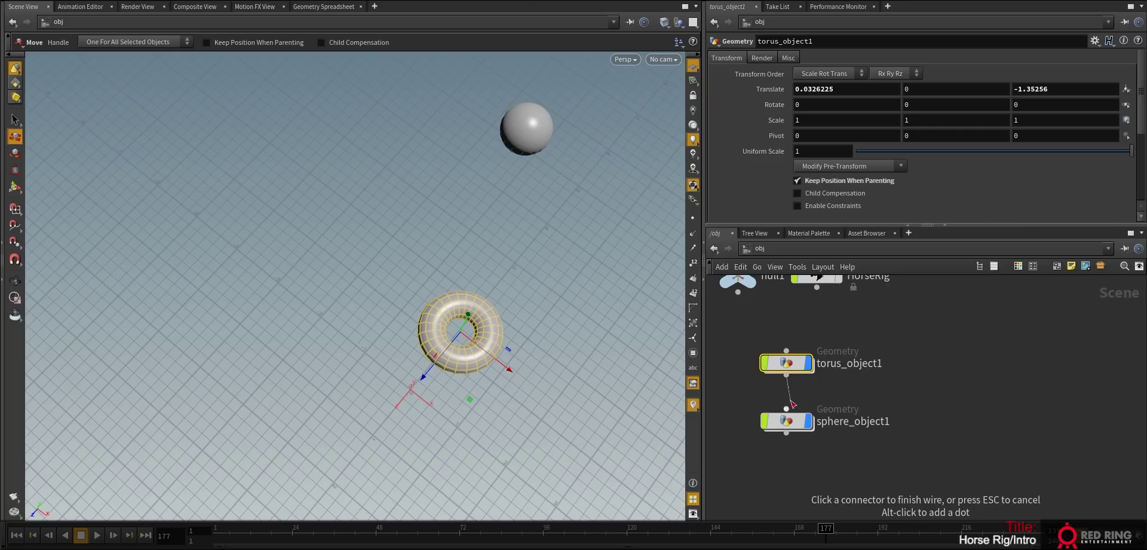
- Enable Keep Position When Parenting on the torus, try parenting the sphere to it, and cut the connection
click(786, 409)
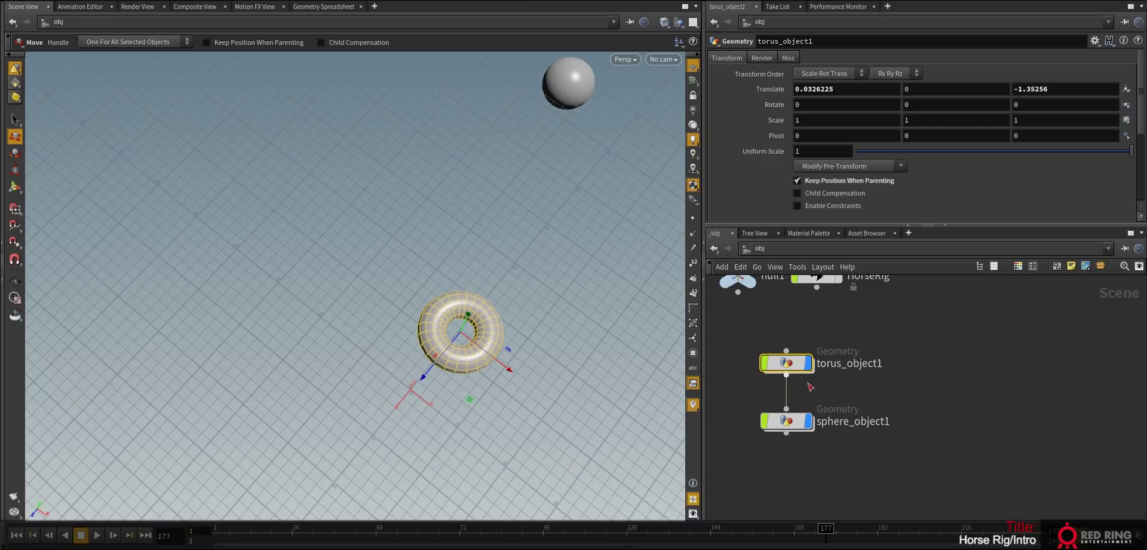
click(788, 421)
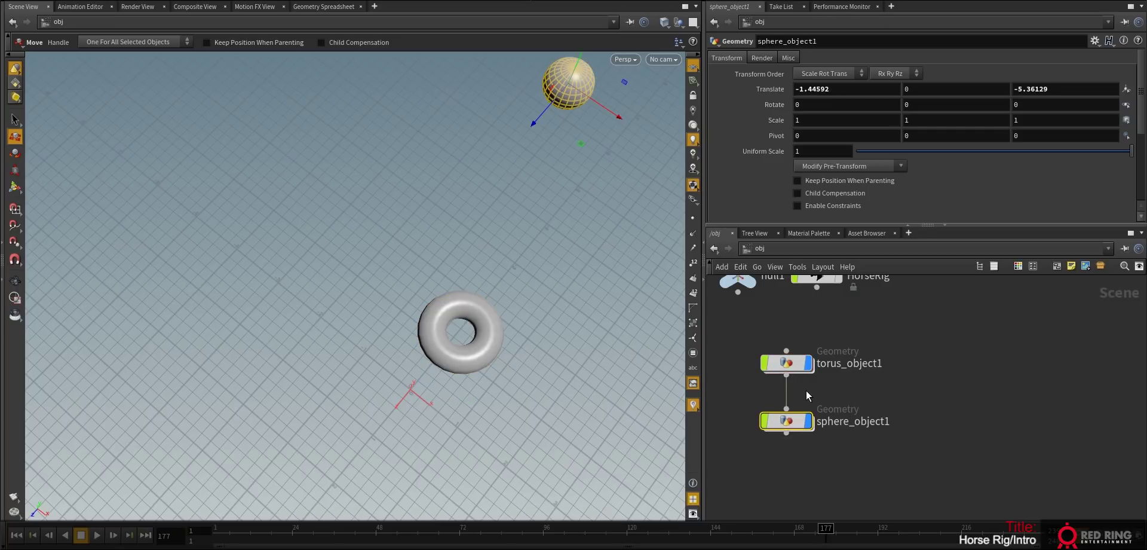
drag(808, 392, 734, 389)
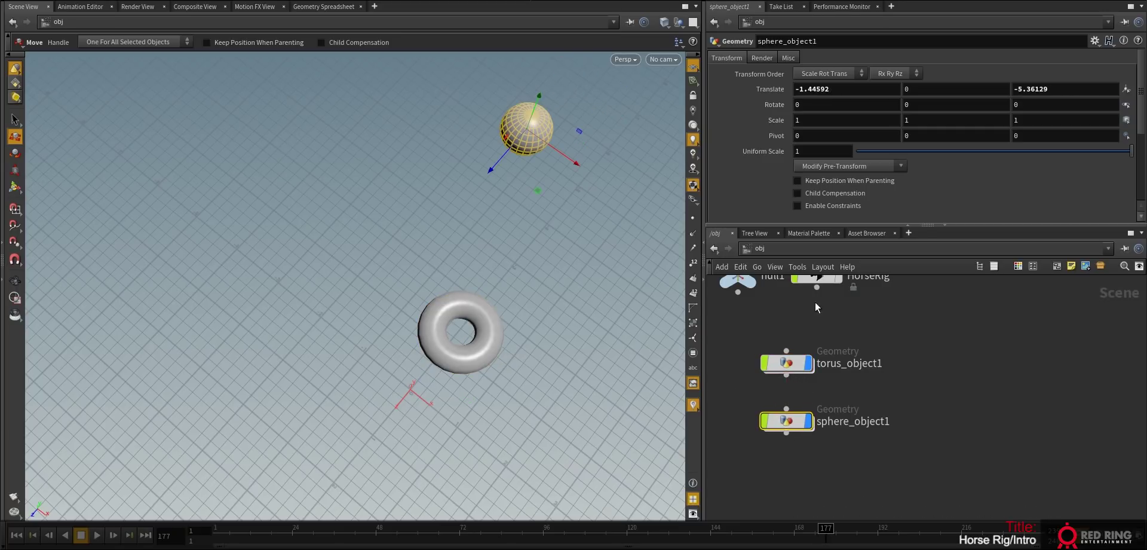
- Enable Keep Position When Parenting on the sphere and parent it to the torus
click(806, 182)
click(786, 374)
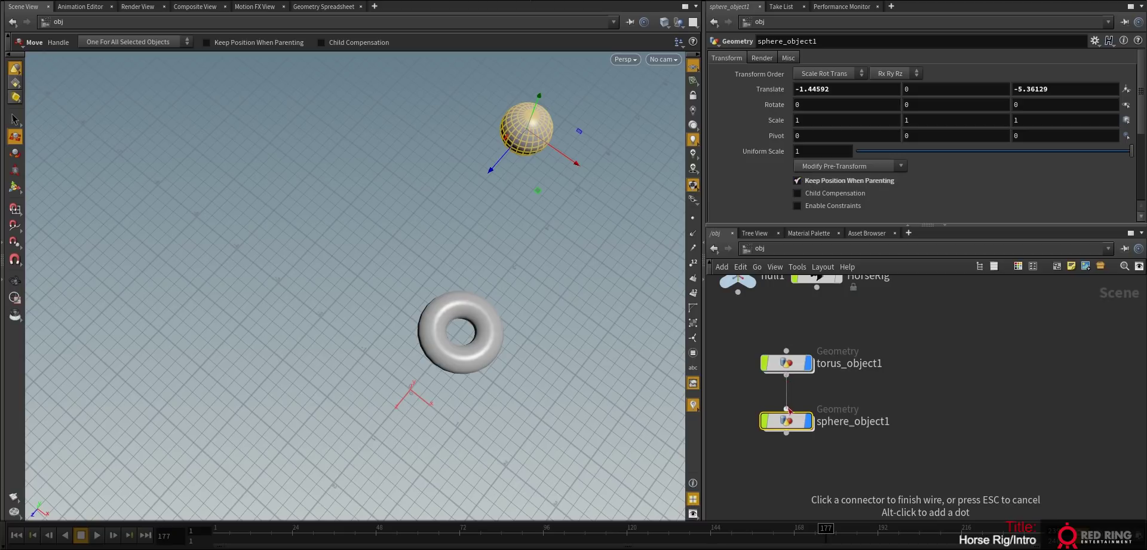
click(786, 408)
- Move the parent torus to about -0.75 in X and -0.04 in Z
click(457, 367)
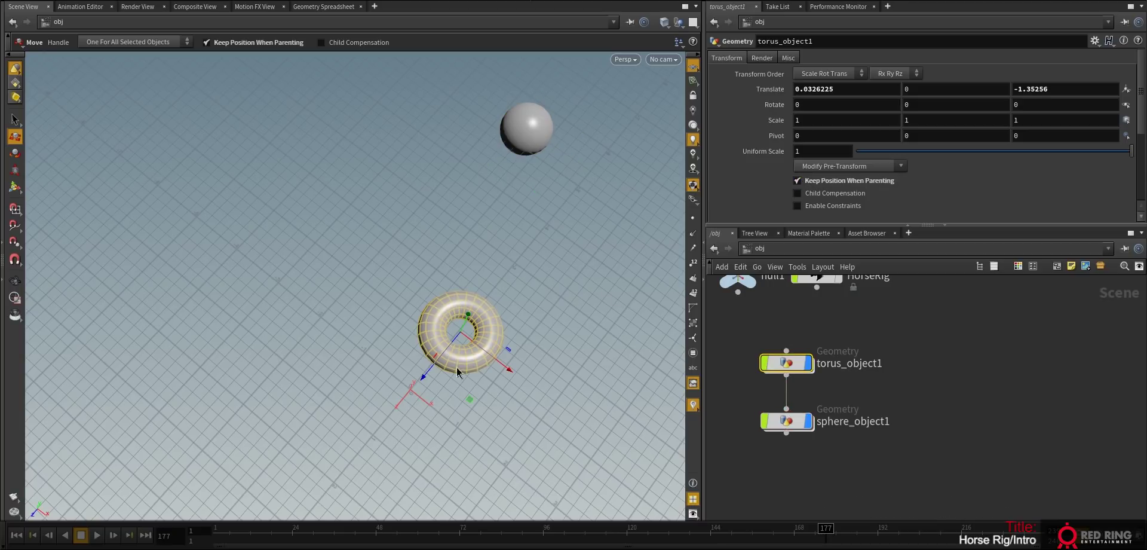
drag(468, 394, 388, 421)
- Clean the child sphere's transform into its pre-transform
click(786, 421)
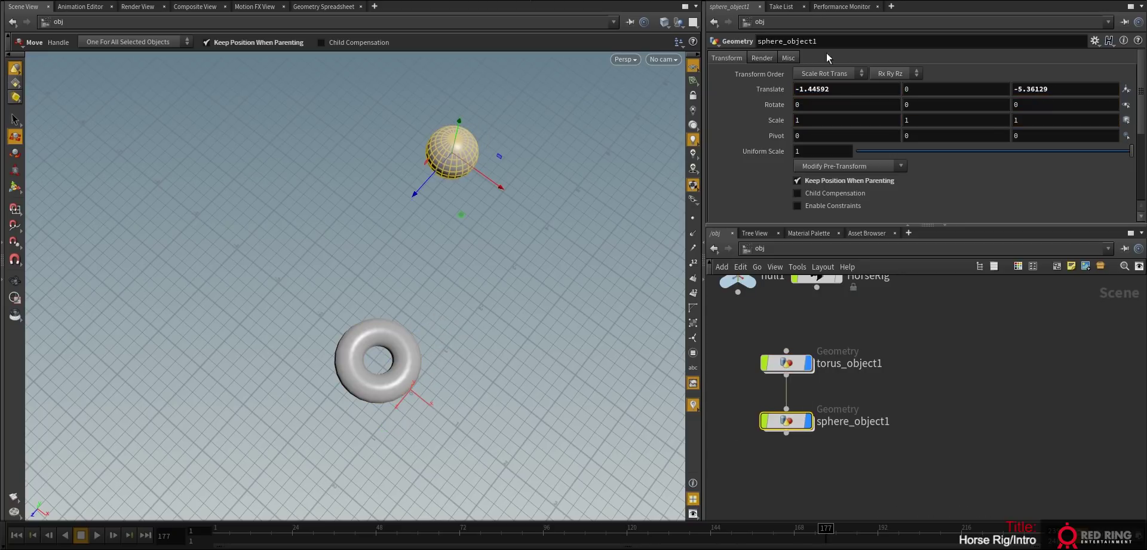
click(815, 167)
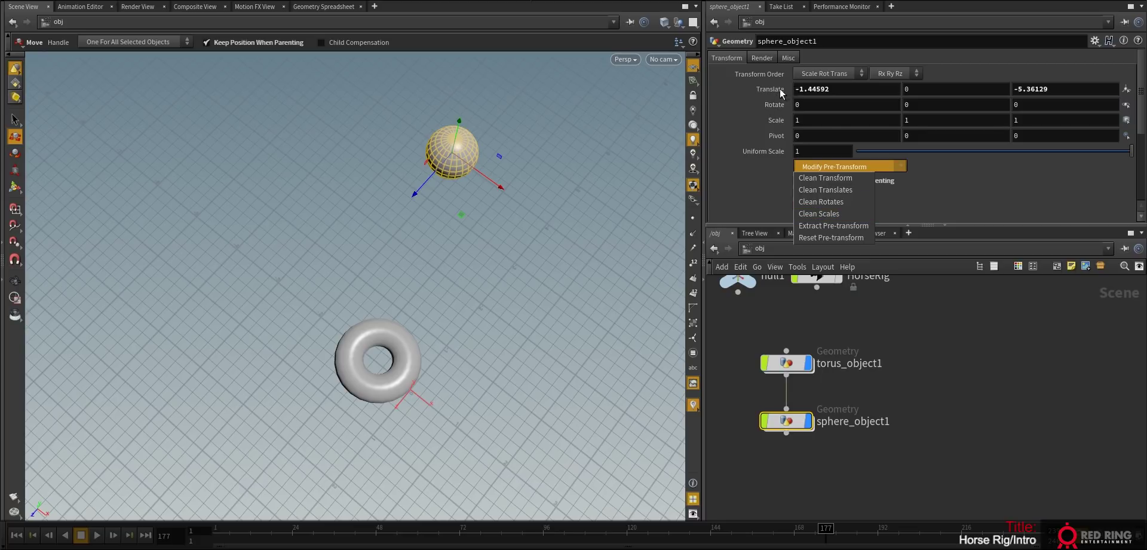
click(825, 178)
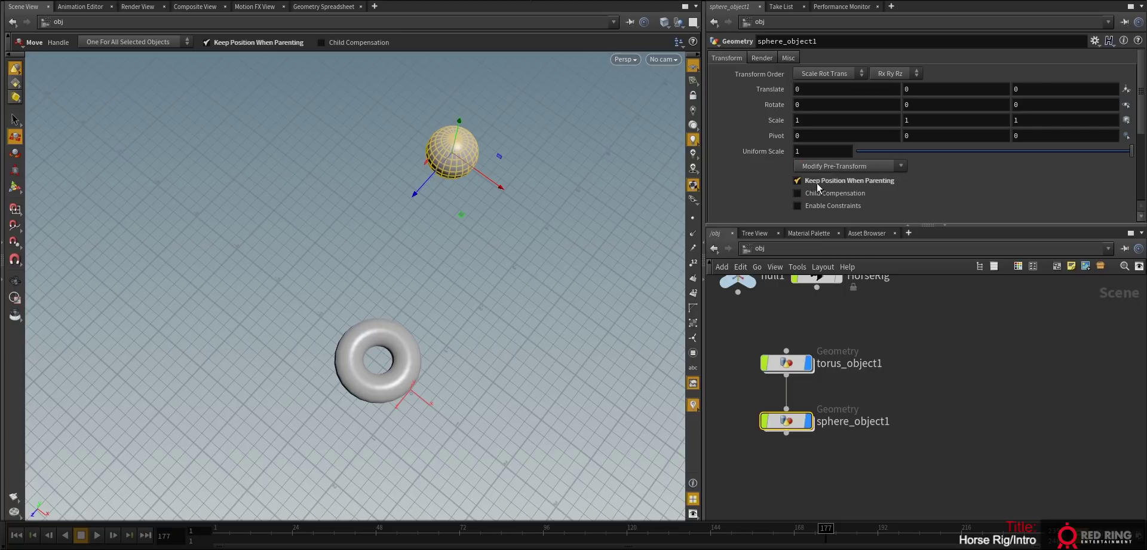
- Extract the child sphere's pre-transform and reset its translate values to 0
click(816, 167)
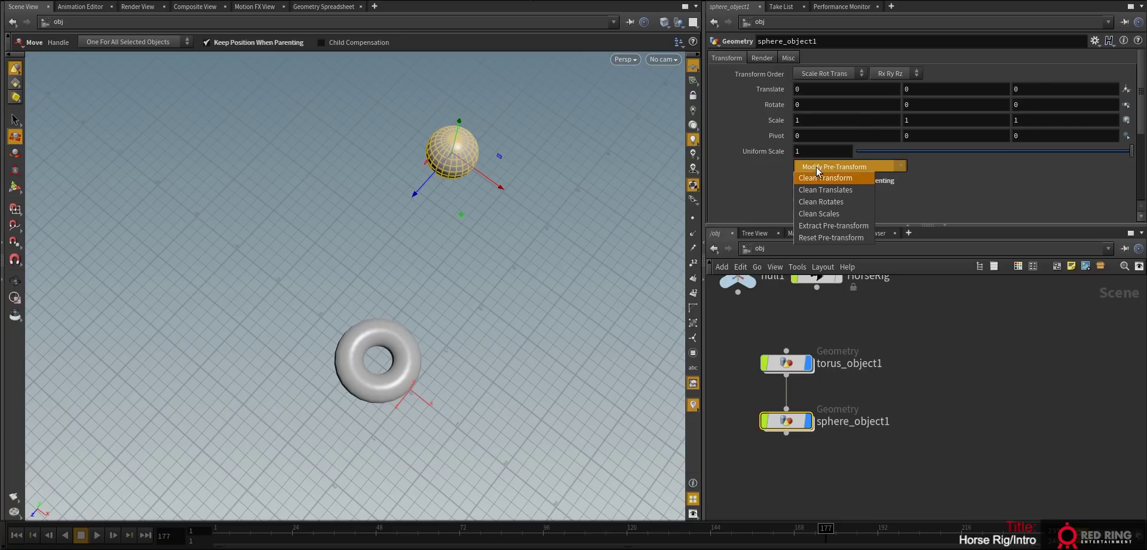
click(829, 228)
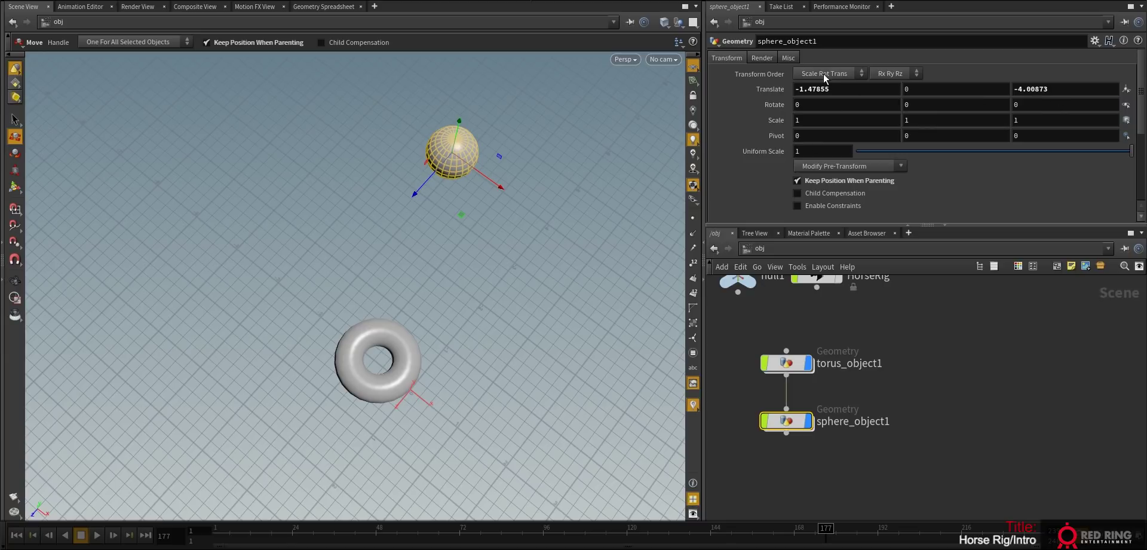
ctrl+middle_click(765, 89)
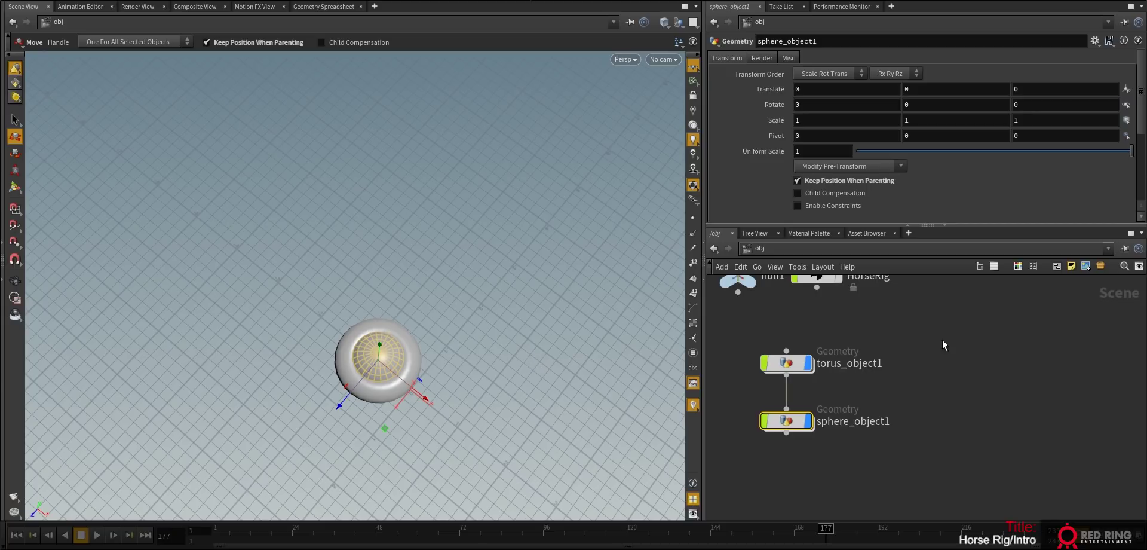
- Duplicate the torus and sphere nodes and place the copies beside the originals
scroll(996, 354, down, 4)
middle_drag(1008, 368, 924, 392)
scroll(894, 399, up, 3)
click(909, 382)
drag(855, 448, 749, 348)
key(ctrl+c)
key(ctrl+v)
drag(875, 359, 915, 391)
click(956, 389)
- Disconnect the copied sphere from the copied torus and reset the copied torus's translate values to 0
key(y)
click(938, 362)
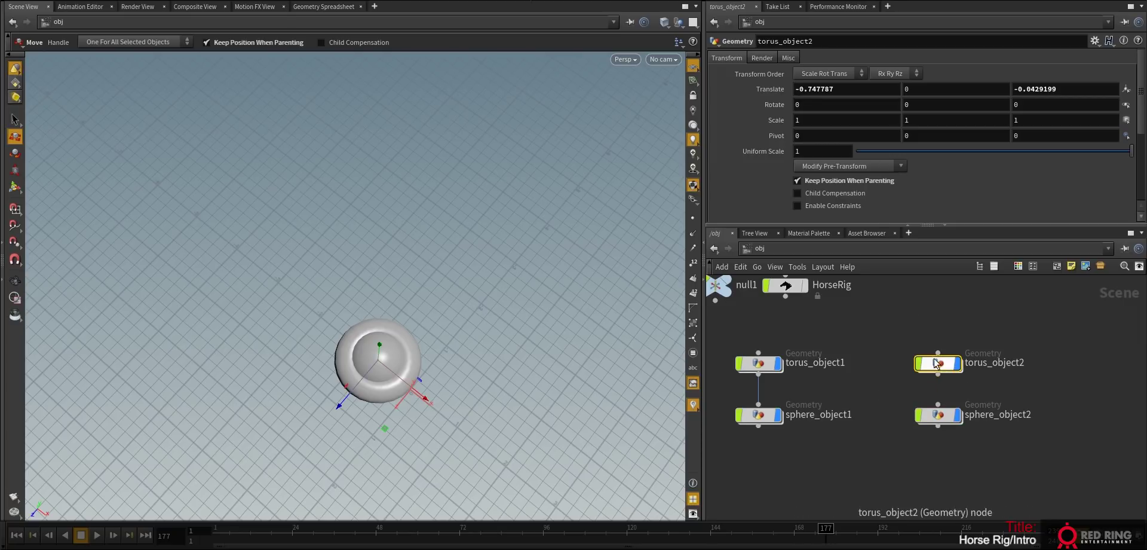
ctrl+middle_click(762, 90)
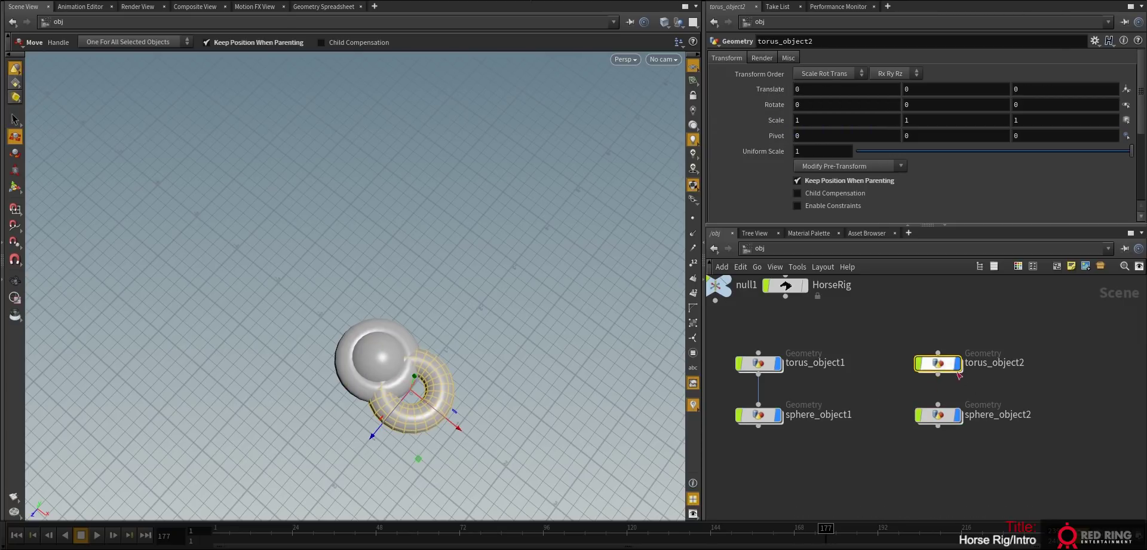
- Extract the copied sphere's pre-transform and reset its translate values to 0
click(946, 416)
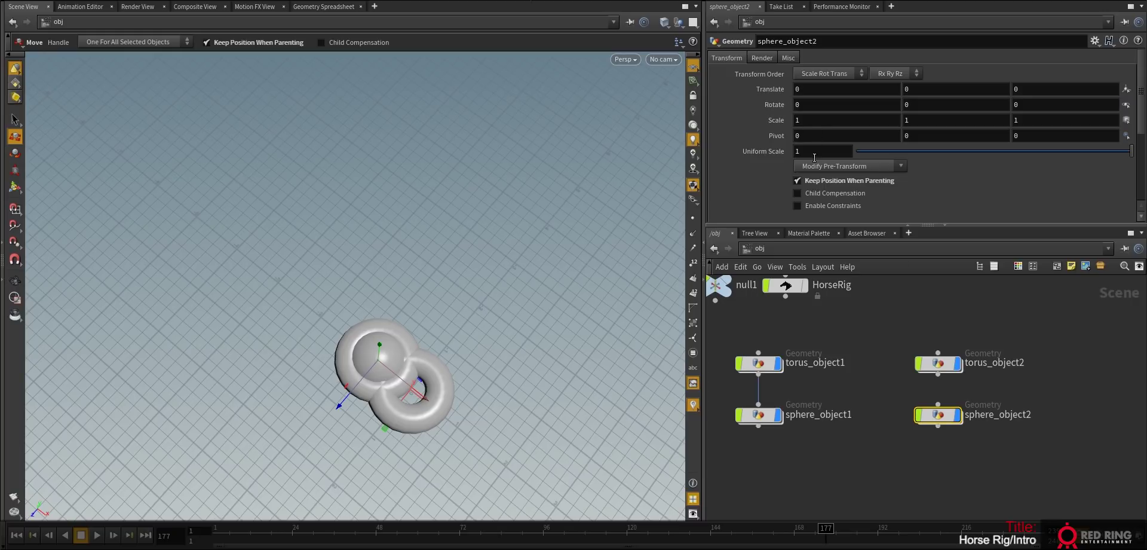
click(838, 166)
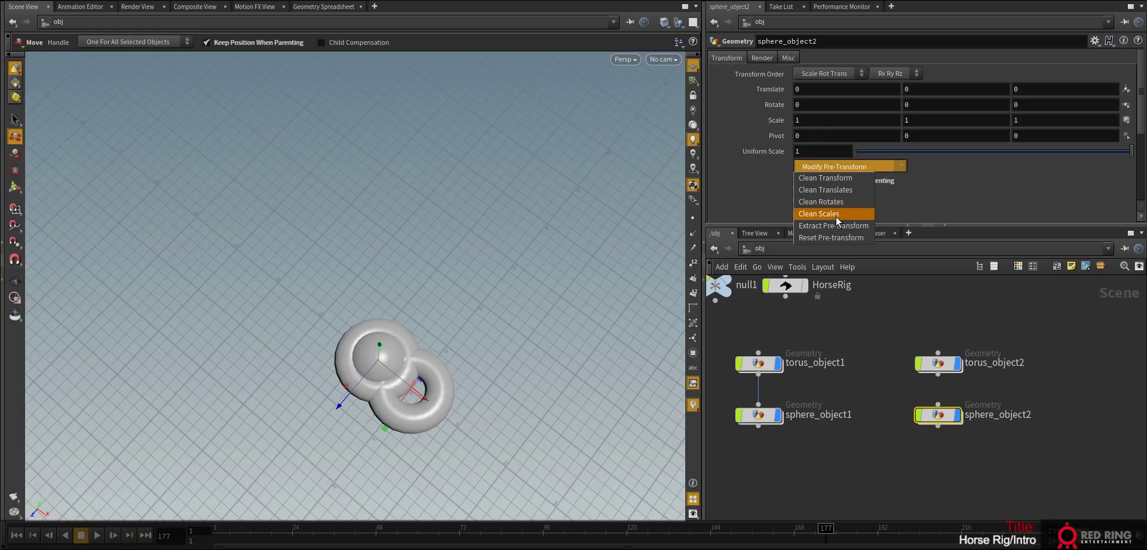
click(846, 227)
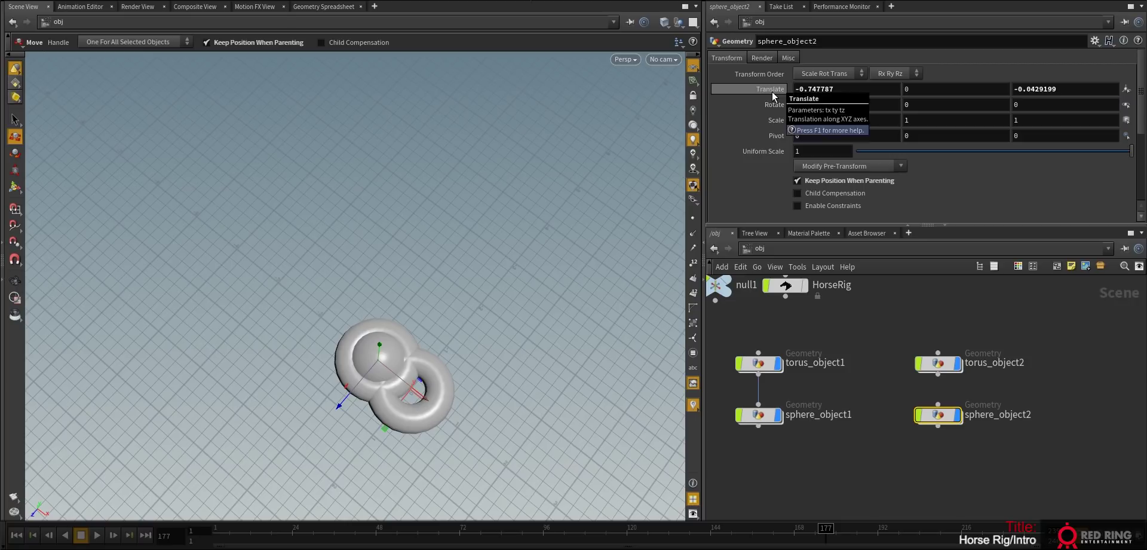
- Turn off the display of the original torus_object1 and sphere_object1 nodes
middle_drag(1010, 390, 978, 401)
click(1028, 371)
drag(765, 457, 739, 358)
click(745, 376)
click(823, 353)
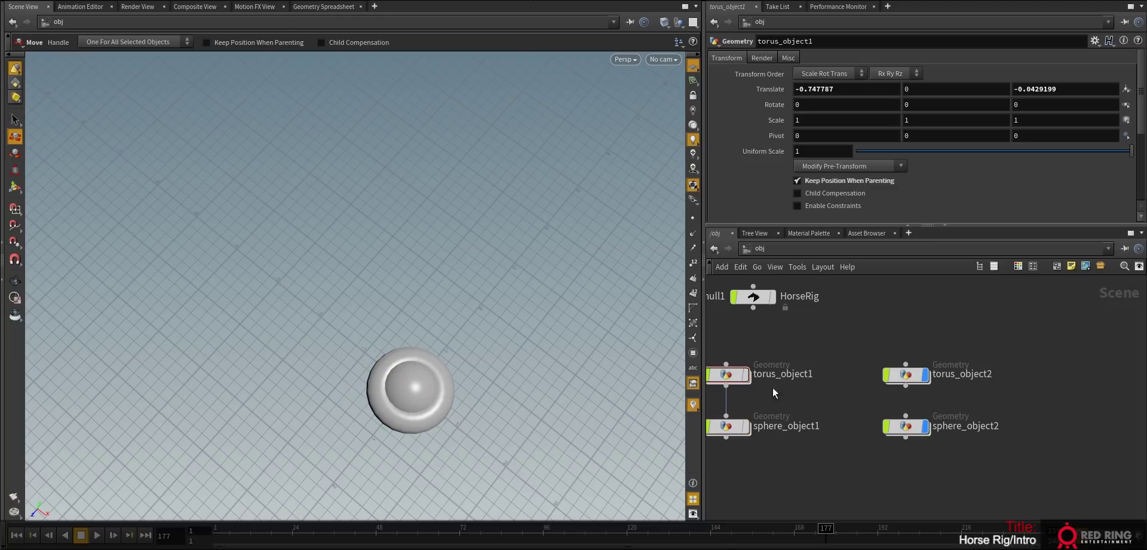
- Link sphere_object2's translate to torus_object2's translate with relative references, and widen the parameter area to show the expressions
middle_drag(816, 352, 851, 363)
click(927, 386)
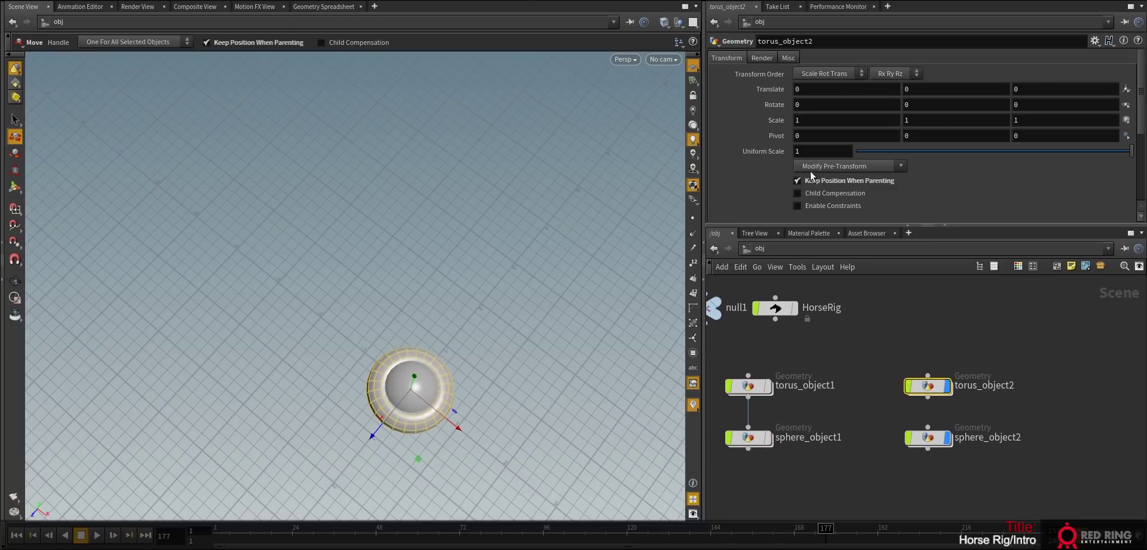
right_click(772, 90)
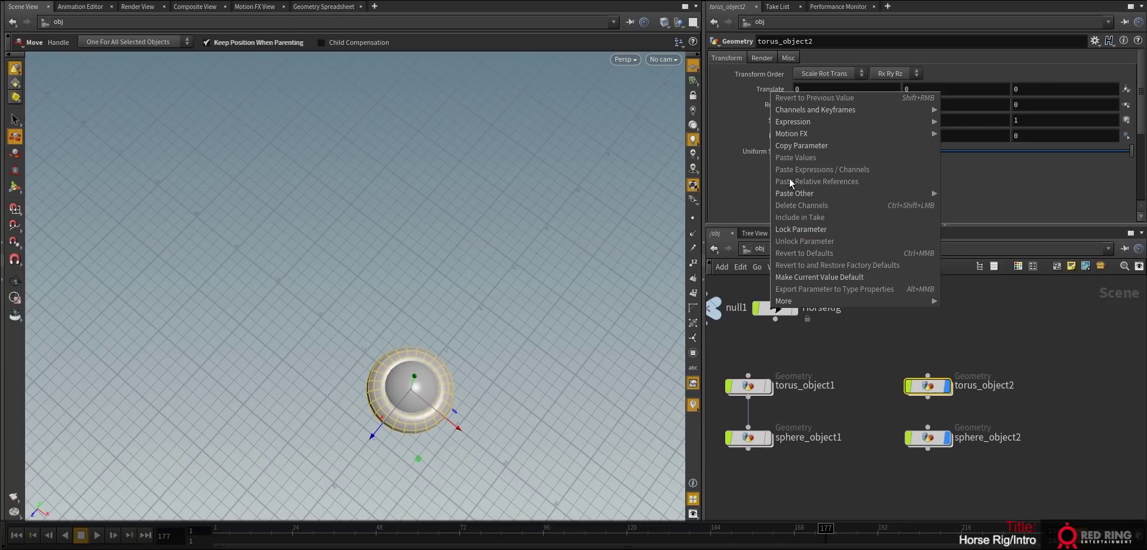
click(783, 145)
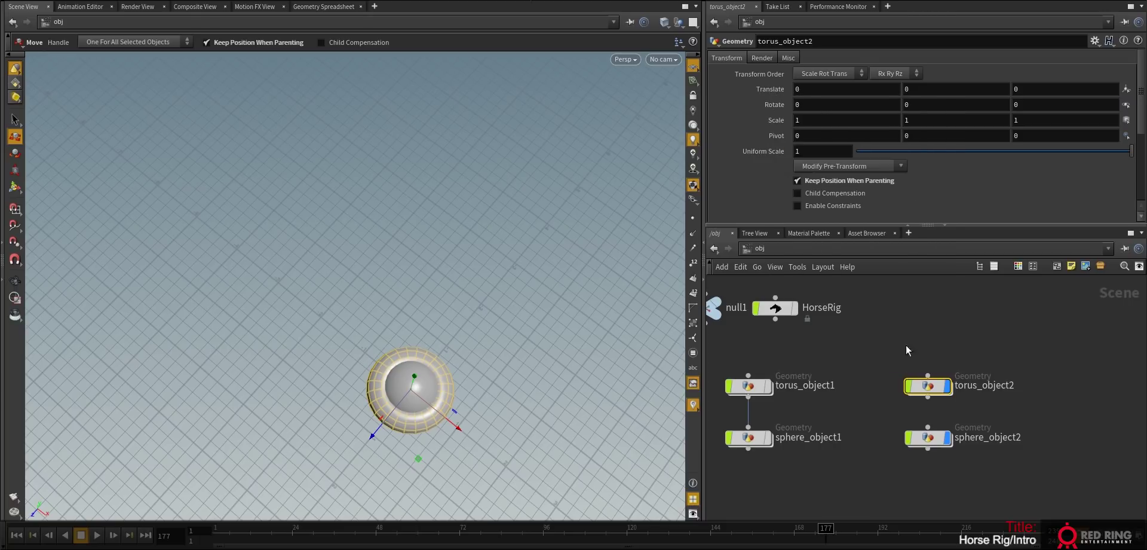
click(912, 445)
right_click(765, 88)
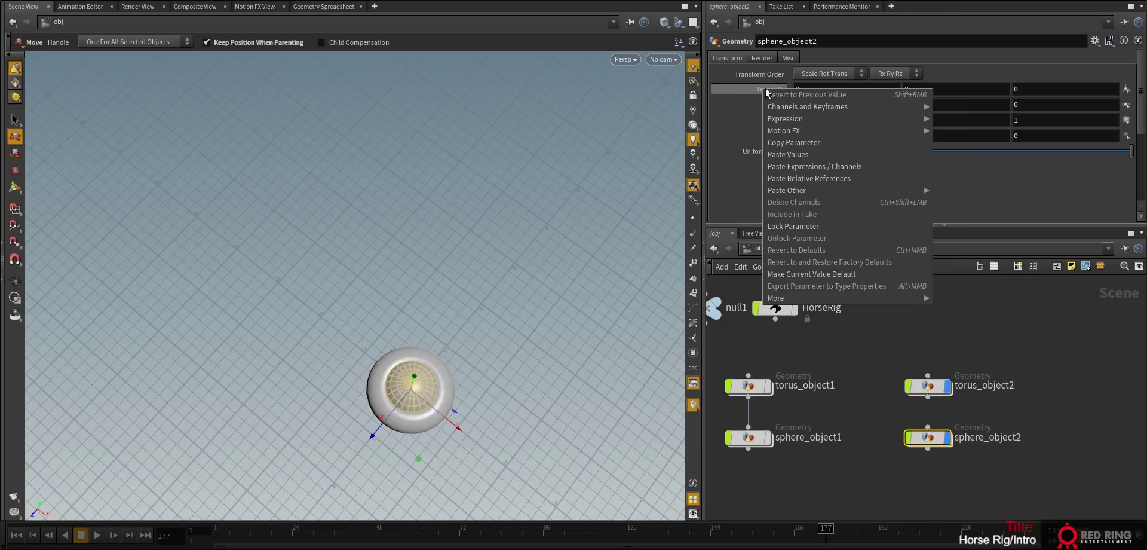
click(802, 178)
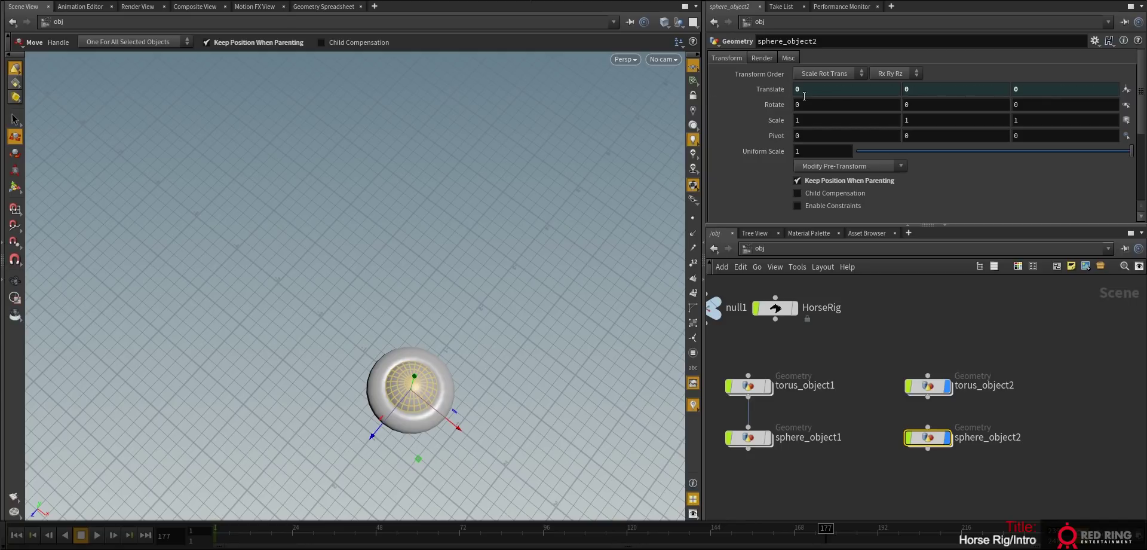
drag(704, 110, 558, 110)
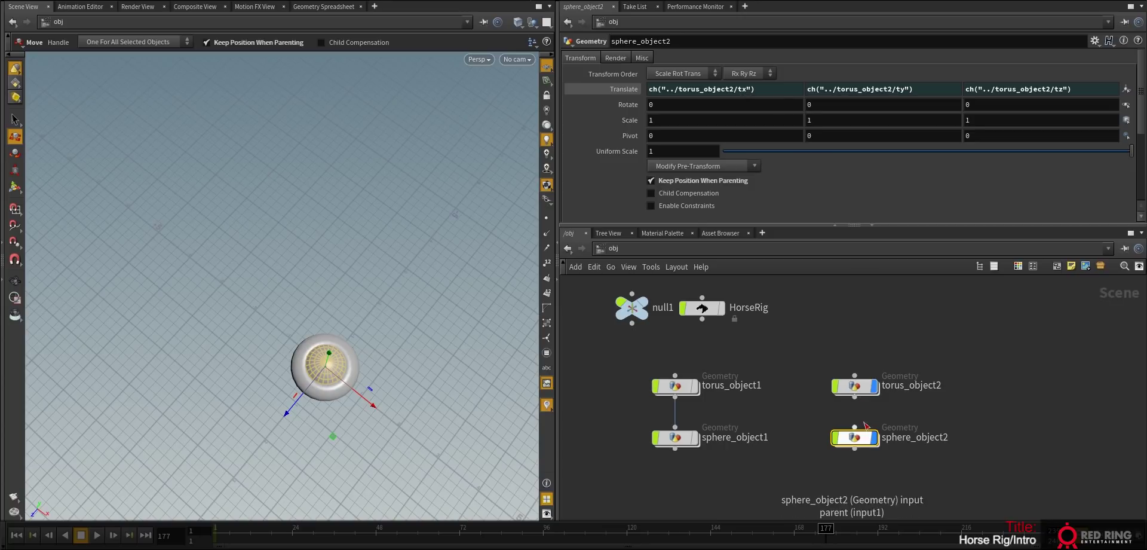
- Move torus_object2 to about -0.99 in X and -1.69 in Z
click(863, 391)
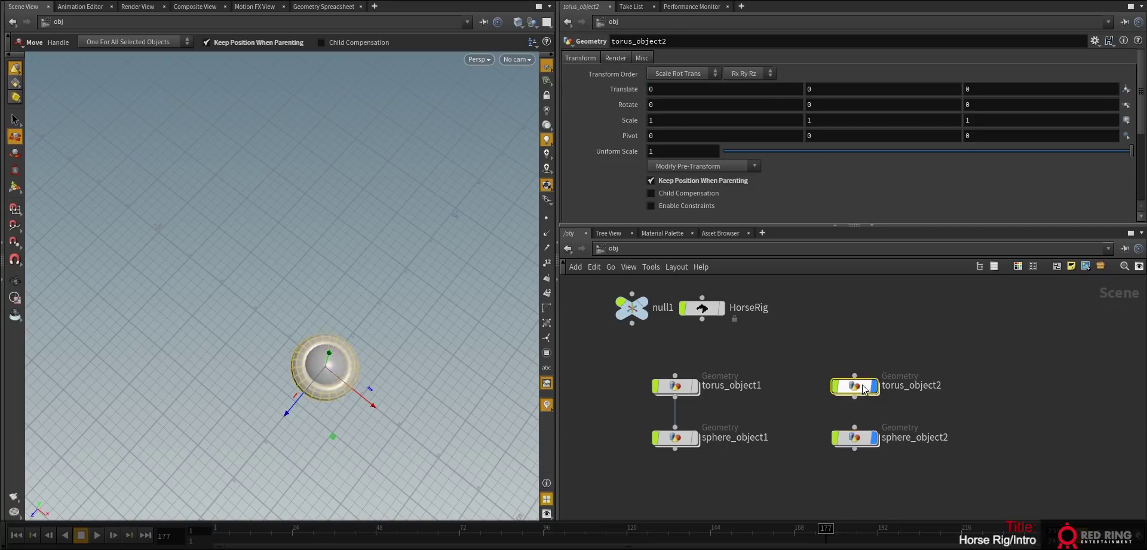
right_click(618, 105)
click(1099, 420)
mouse_move(332, 437)
mouse_down()
mouse_move(276, 331)
mouse_move(338, 356)
mouse_move(356, 317)
mouse_move(364, 324)
mouse_move(348, 294)
mouse_move(357, 280)
mouse_move(349, 321)
mouse_move(374, 315)
mouse_up()
- Rotate torus_object2 to about -8.7, -1.5 and 11 degrees and turn on wireframe shading in the viewport
key(r)
key(shift+w)
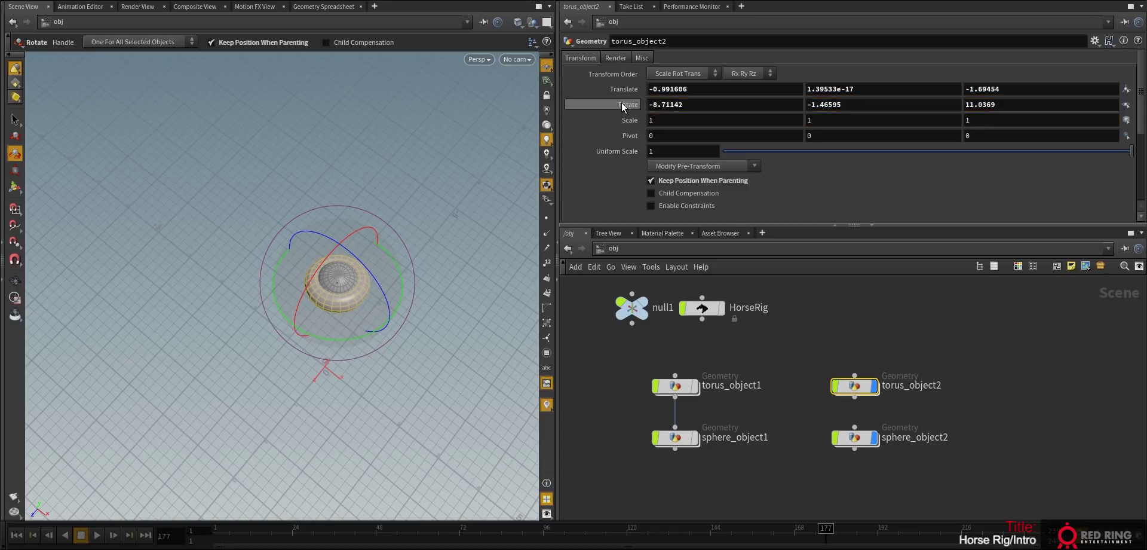
- Link sphere_object2's rotate values to torus_object2's rotate values with relative references
right_click(634, 112)
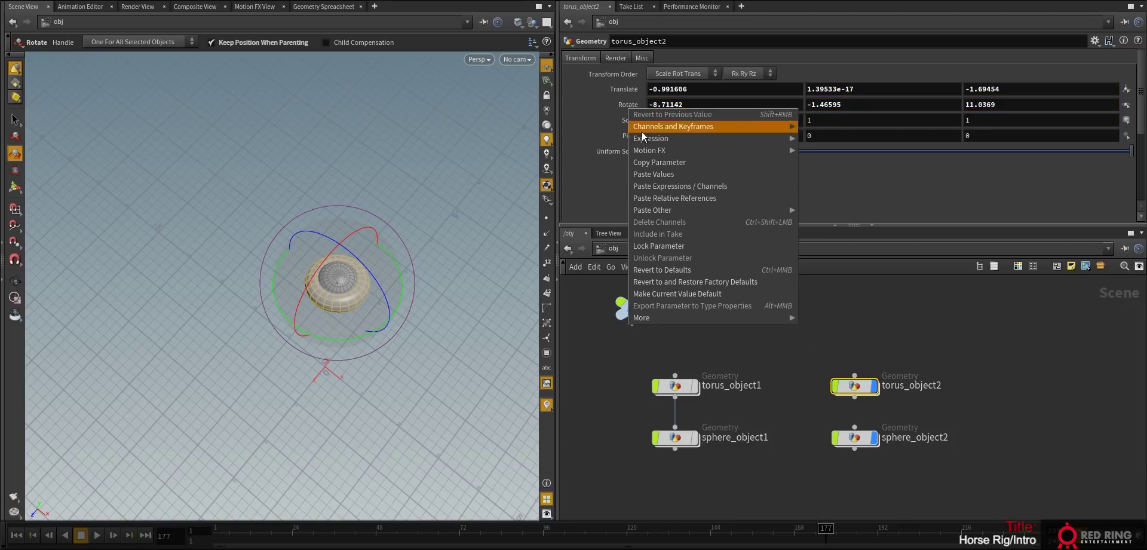
click(663, 166)
click(848, 435)
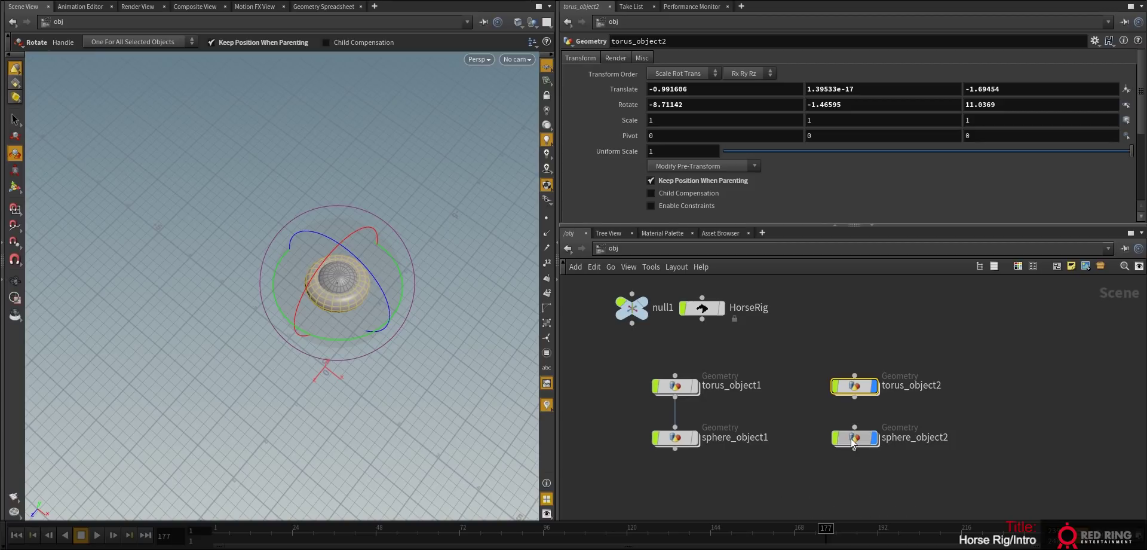
right_click(625, 106)
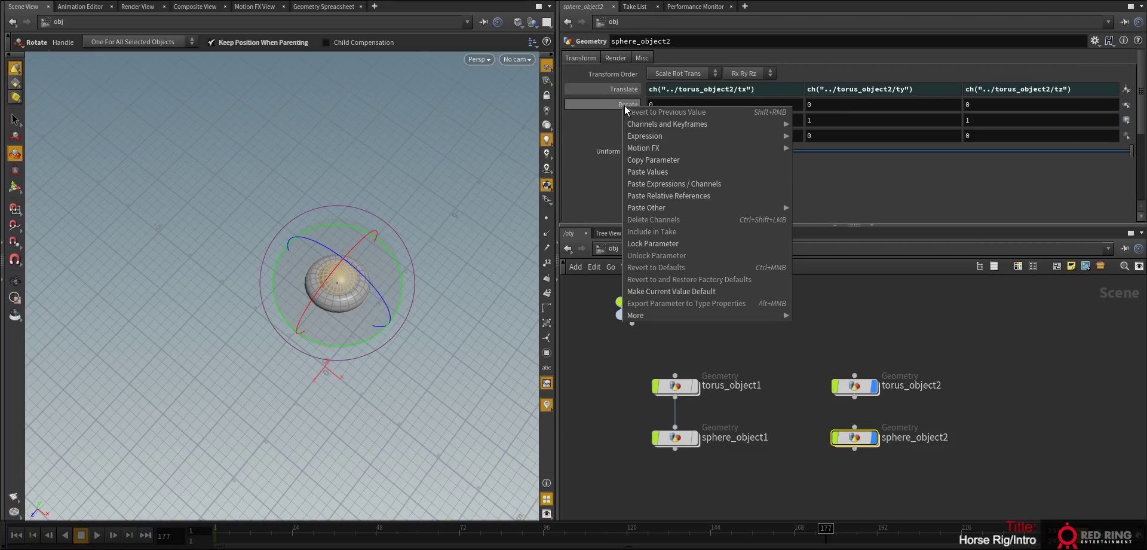
click(668, 196)
- Show dependency links for selected nodes and reposition sphere_object2 and torus_object2 so their link is clear
middle_drag(942, 381, 910, 326)
click(627, 267)
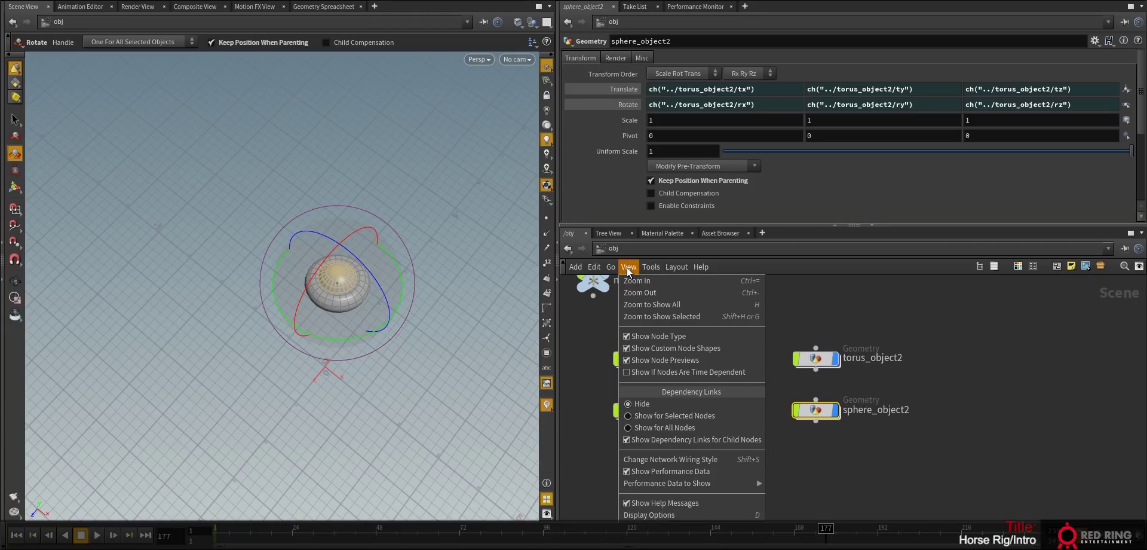
click(627, 418)
middle_drag(1058, 368, 1059, 376)
drag(816, 395, 810, 403)
mouse_move(818, 343)
mouse_down()
mouse_move(794, 343)
mouse_move(813, 347)
mouse_up()
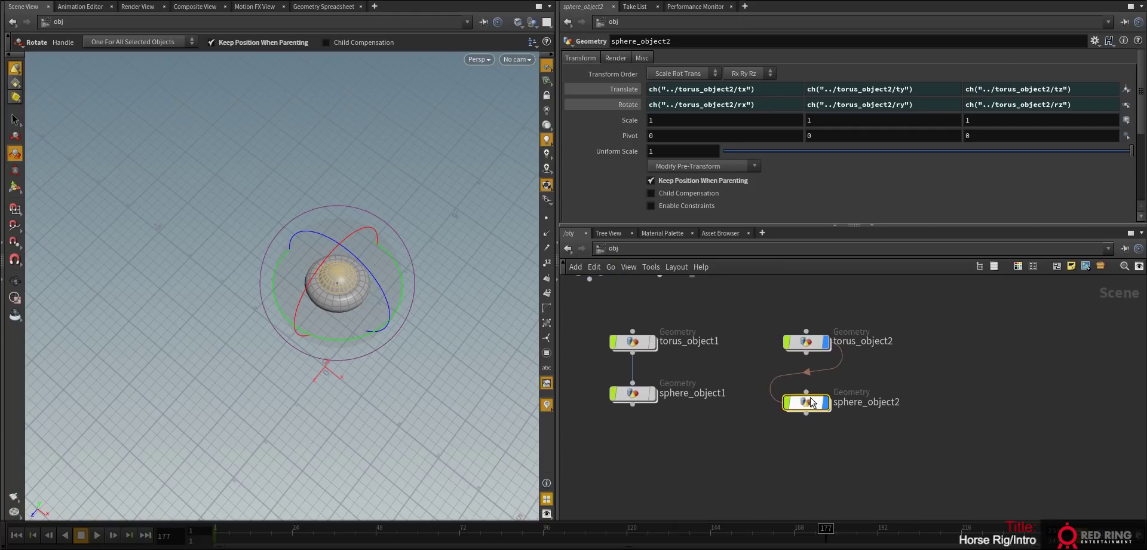
- Align sphere_object2 beneath torus_object2 in the network and switch the sphere's translate and rotate references to show their evaluated values
drag(808, 404, 799, 395)
drag(813, 347, 806, 346)
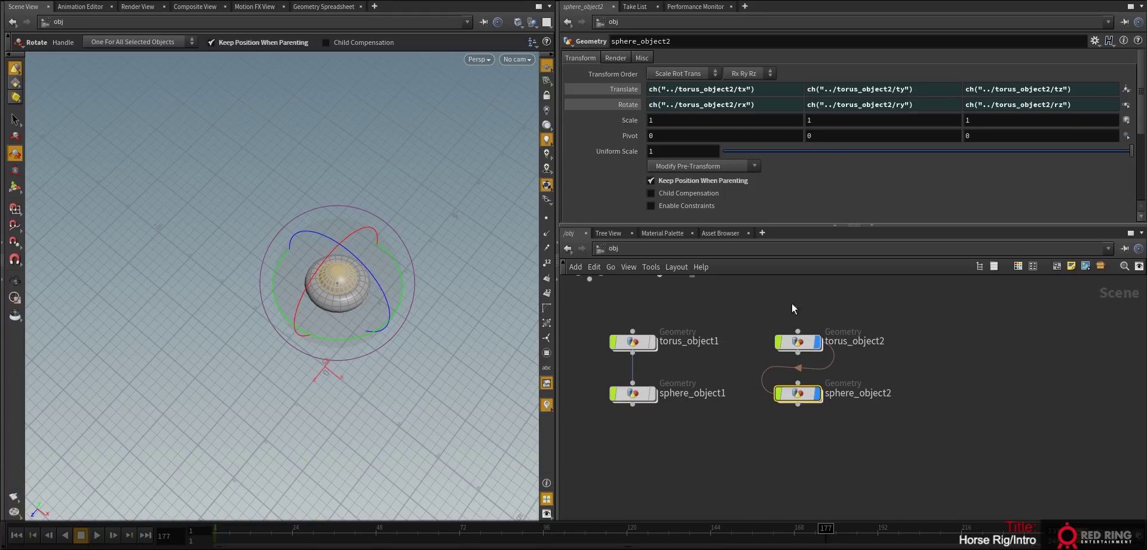
ctrl+shift+click(623, 105)
ctrl+shift+click(625, 92)
middle_drag(914, 337, 936, 336)
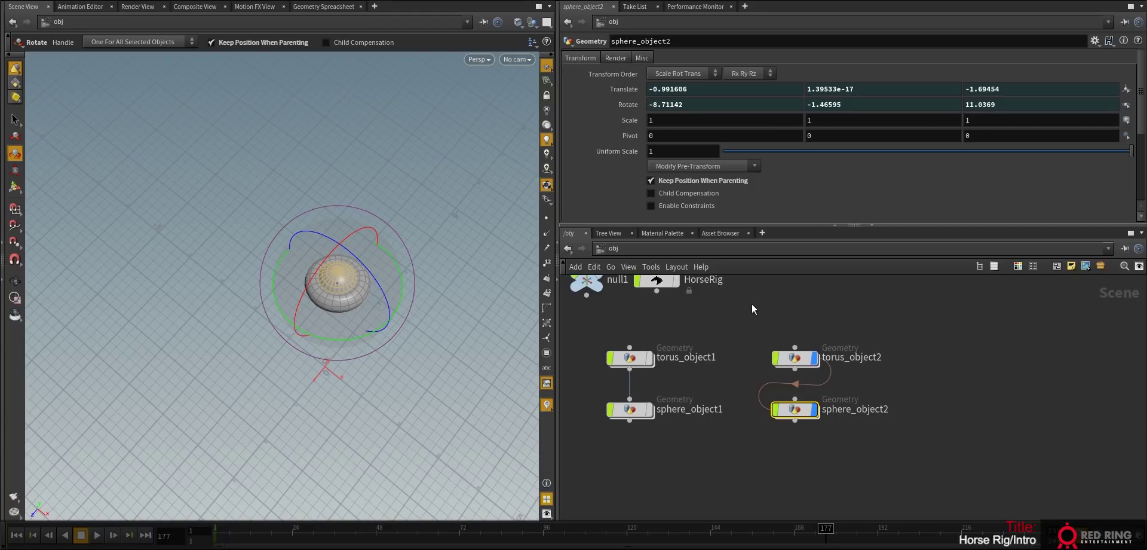
- Set keyframes on torus_object2's translate and rotate channels at frame 1
click(783, 361)
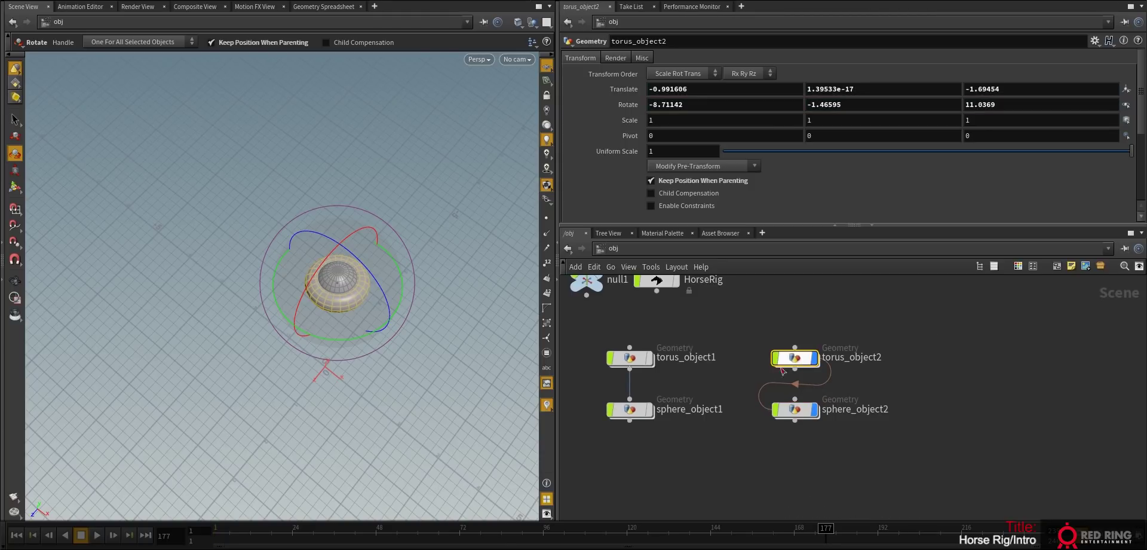
drag(230, 533, 183, 536)
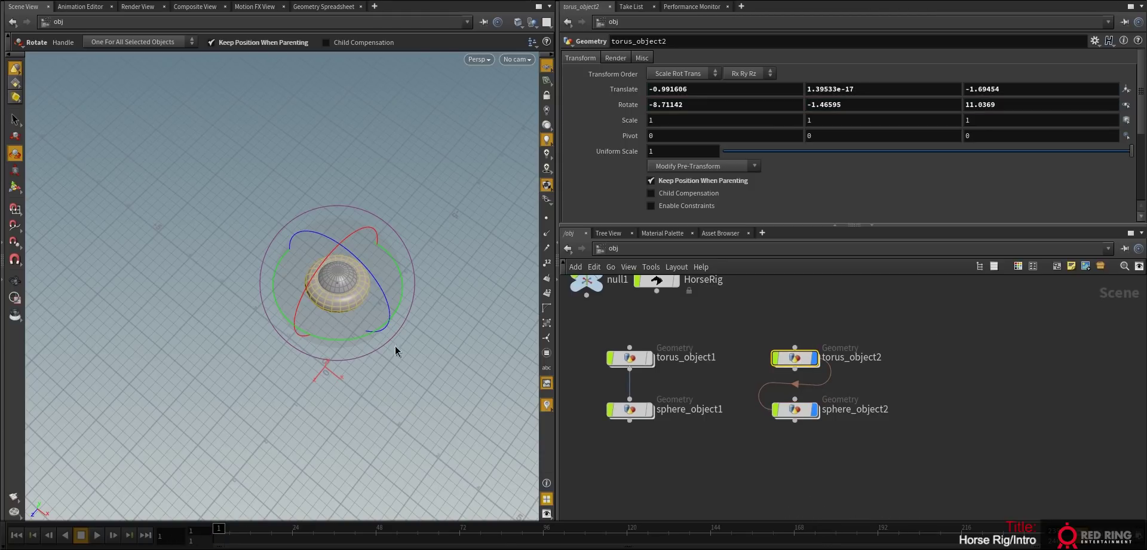
alt+click(625, 91)
alt+click(626, 104)
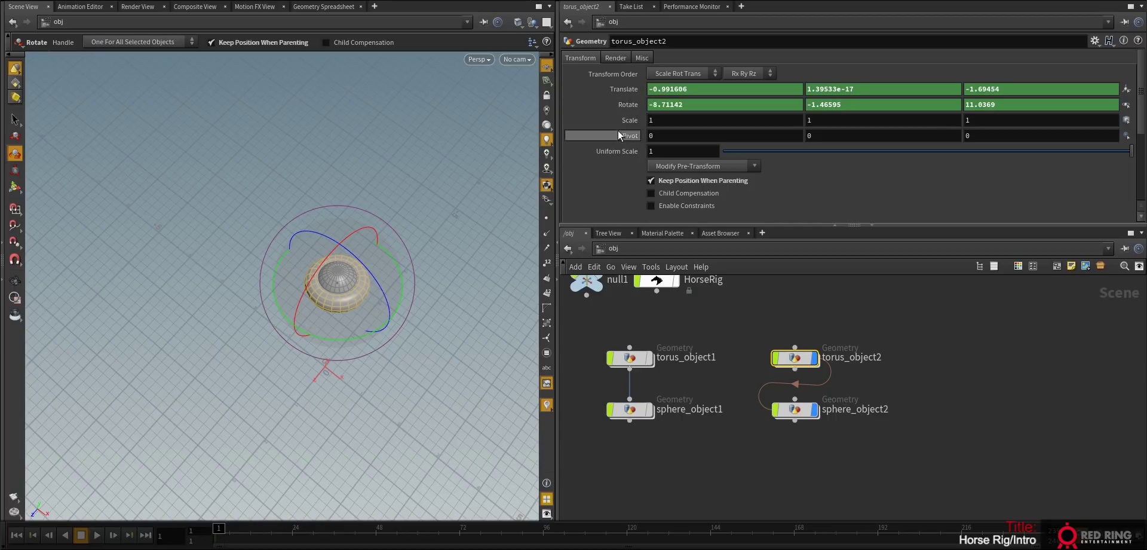
- At frame 25, use sphere_object2's handles to rotate the linked pair to about -42.8, 37.4, 25.8 and move it to about -3.36, 0.98, -2.62
drag(220, 530, 296, 528)
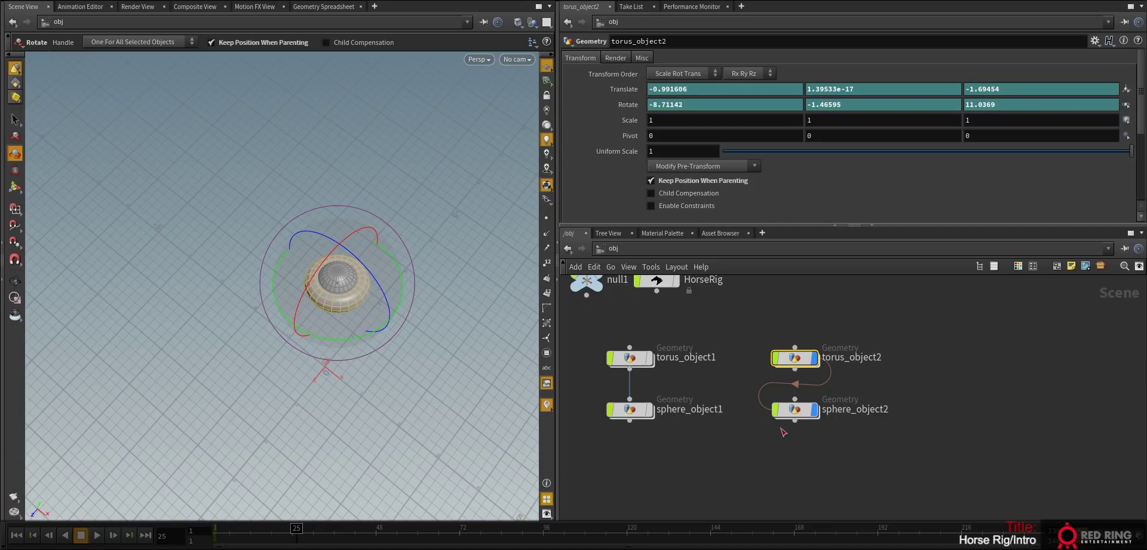
click(777, 409)
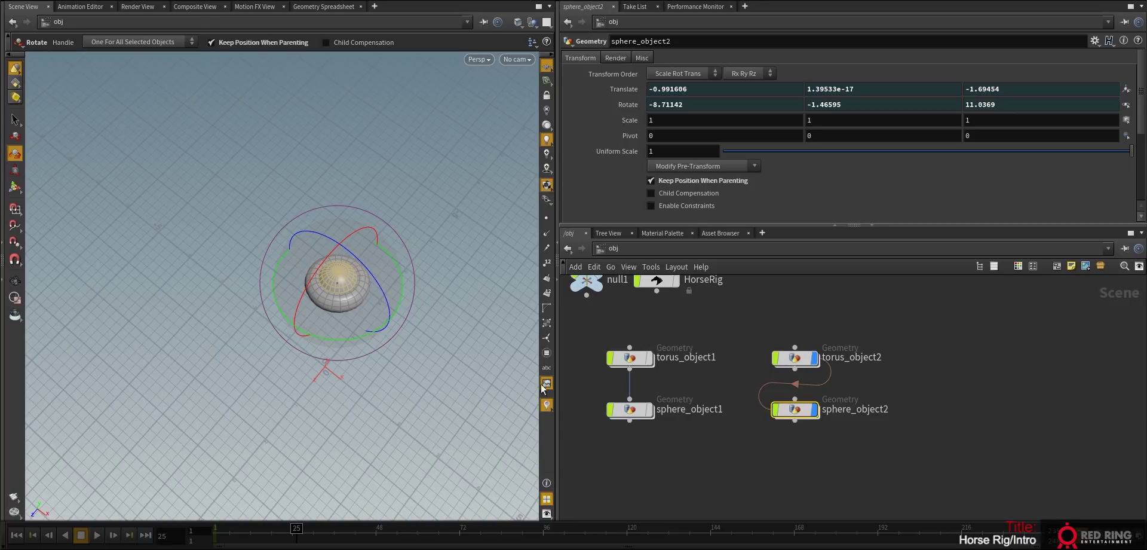
drag(352, 338, 368, 161)
key(t)
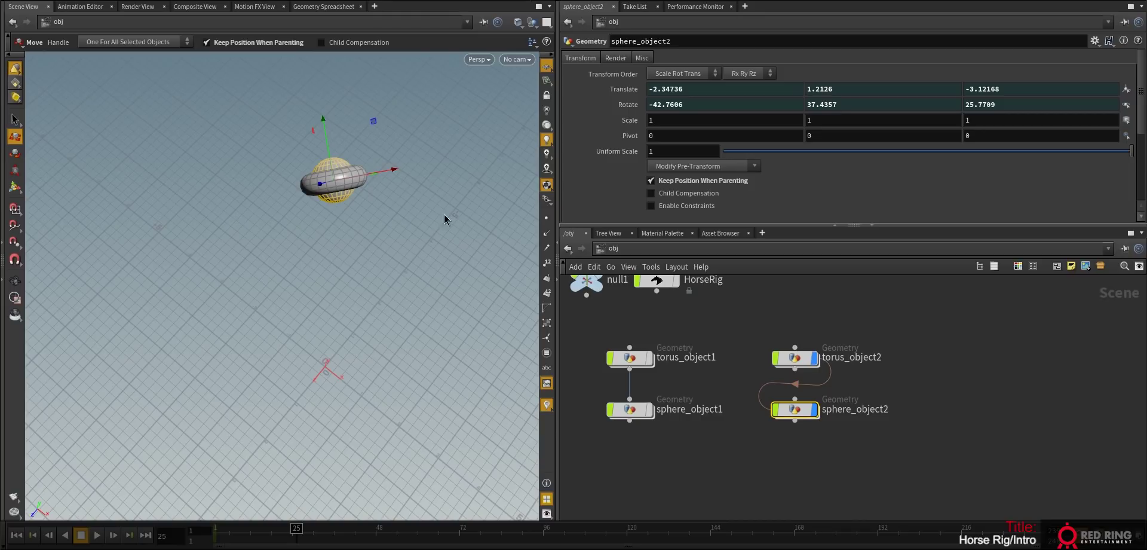
drag(371, 122, 328, 144)
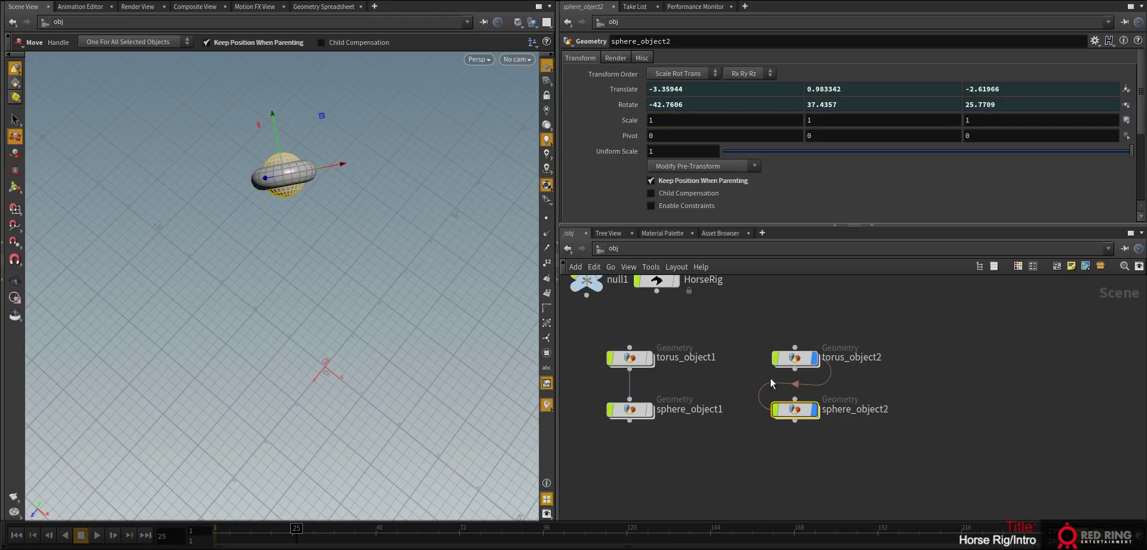
- Compare torus_object2's transform values at frames 25 and 1, and view its dependency link with sphere_object2
click(794, 357)
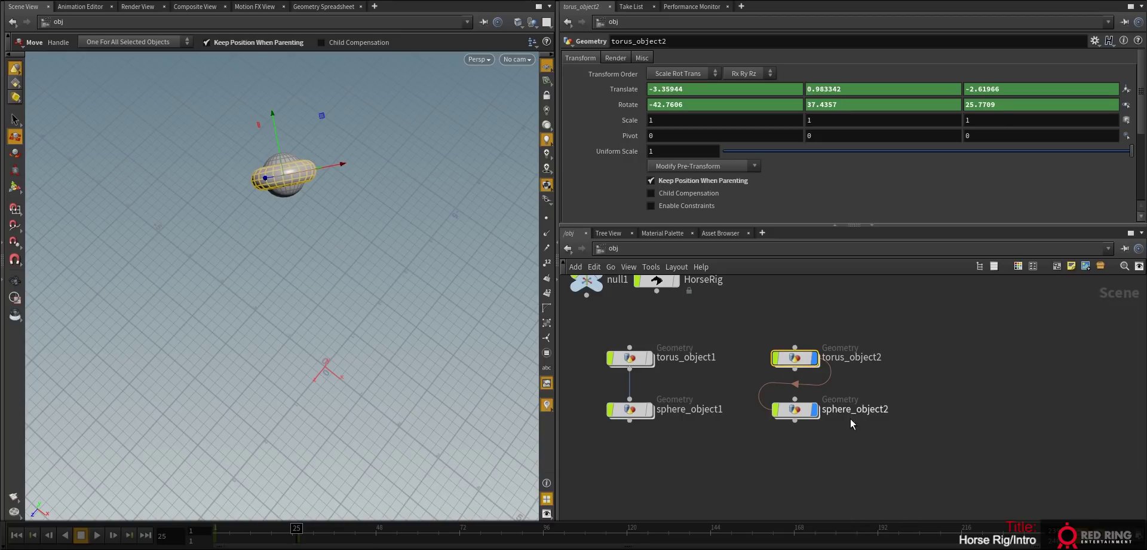
drag(304, 531, 237, 522)
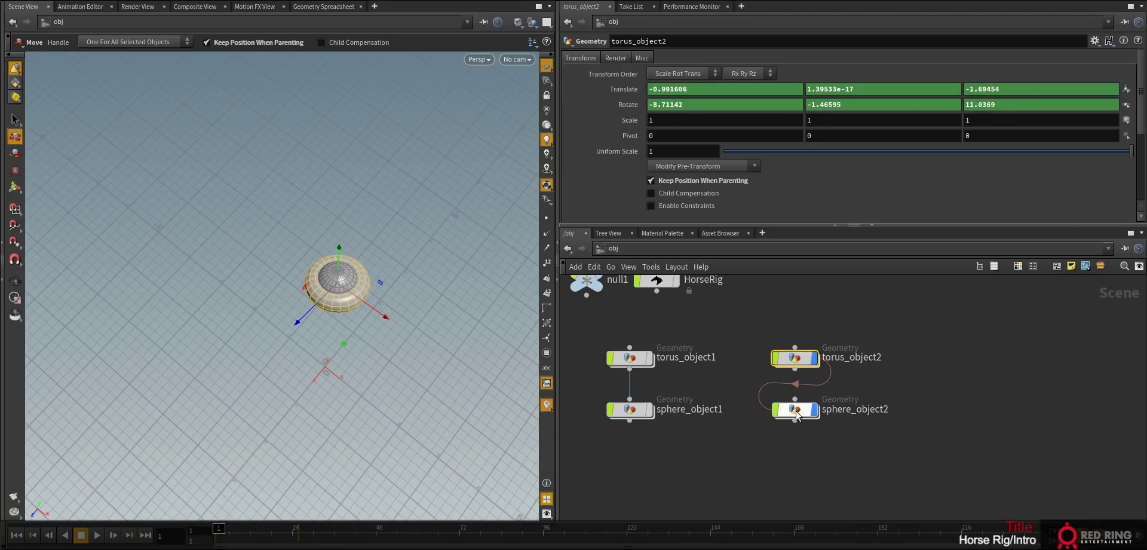
middle_drag(937, 379, 913, 401)
drag(853, 344, 744, 431)
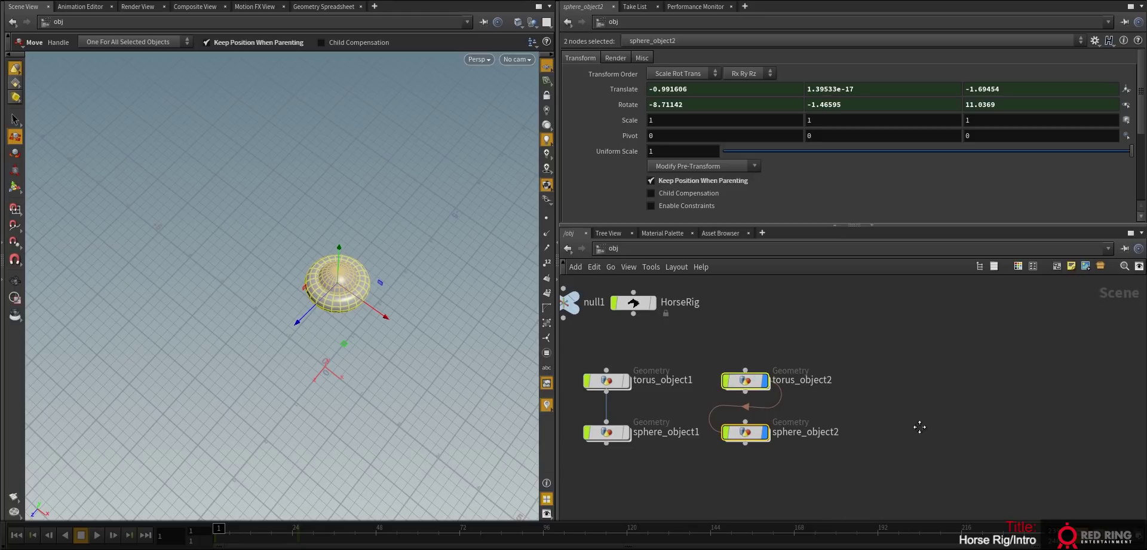
middle_drag(920, 426, 929, 416)
click(975, 429)
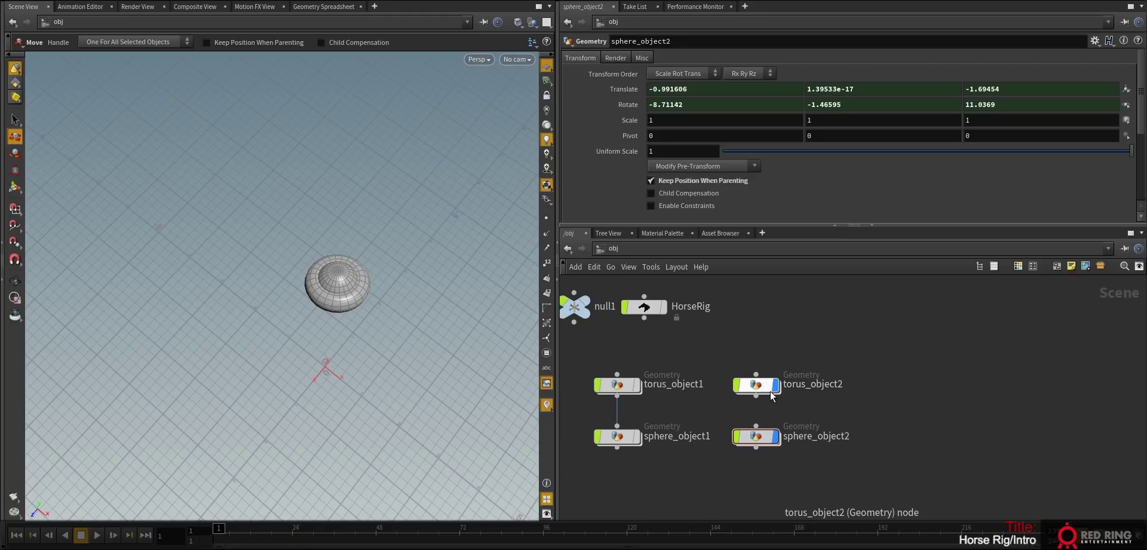
middle_drag(941, 385, 927, 383)
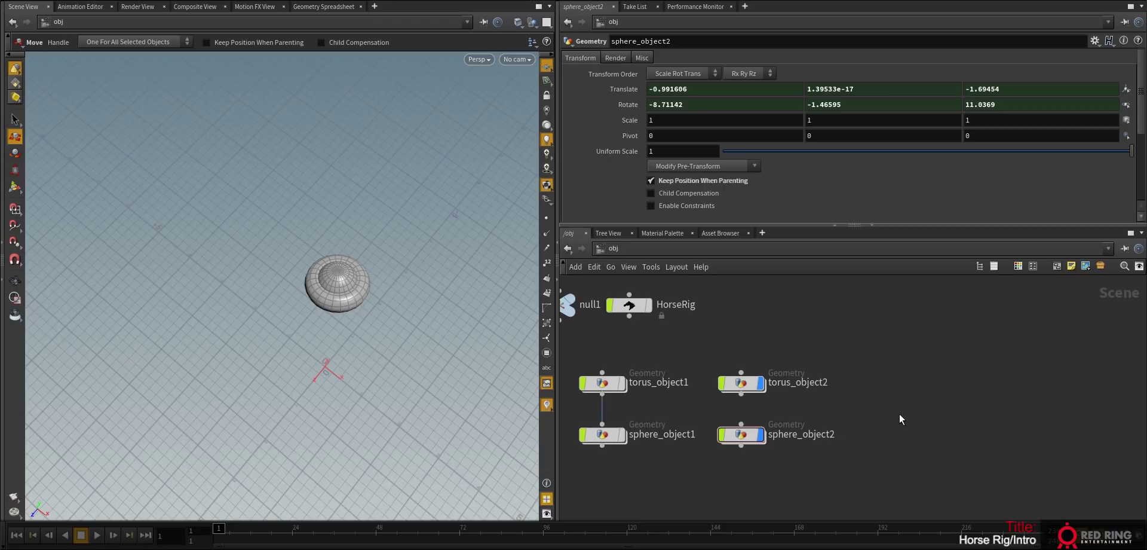
middle_drag(927, 425, 948, 419)
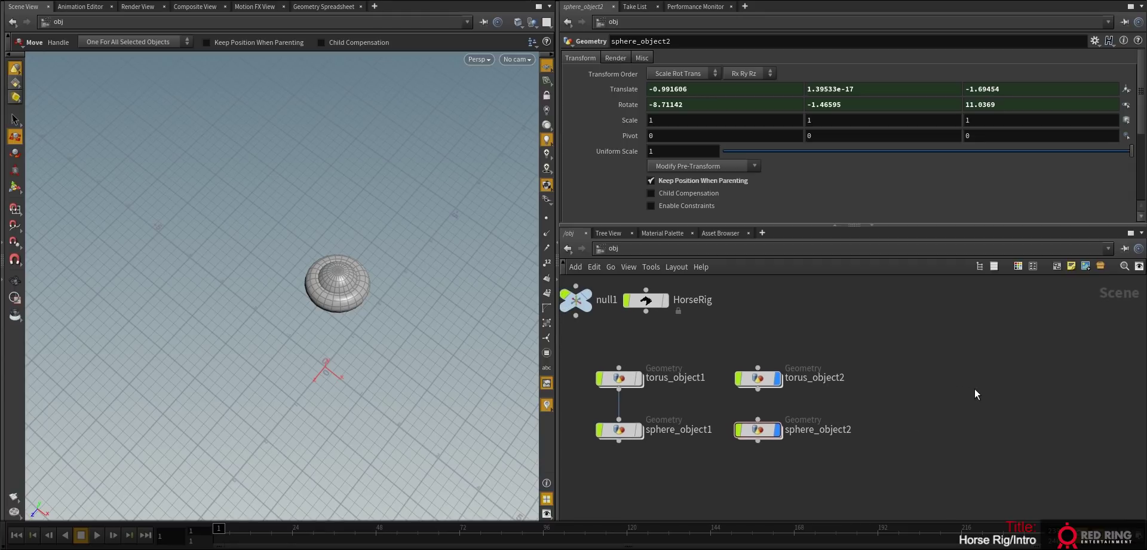
middle_drag(1003, 419, 988, 415)
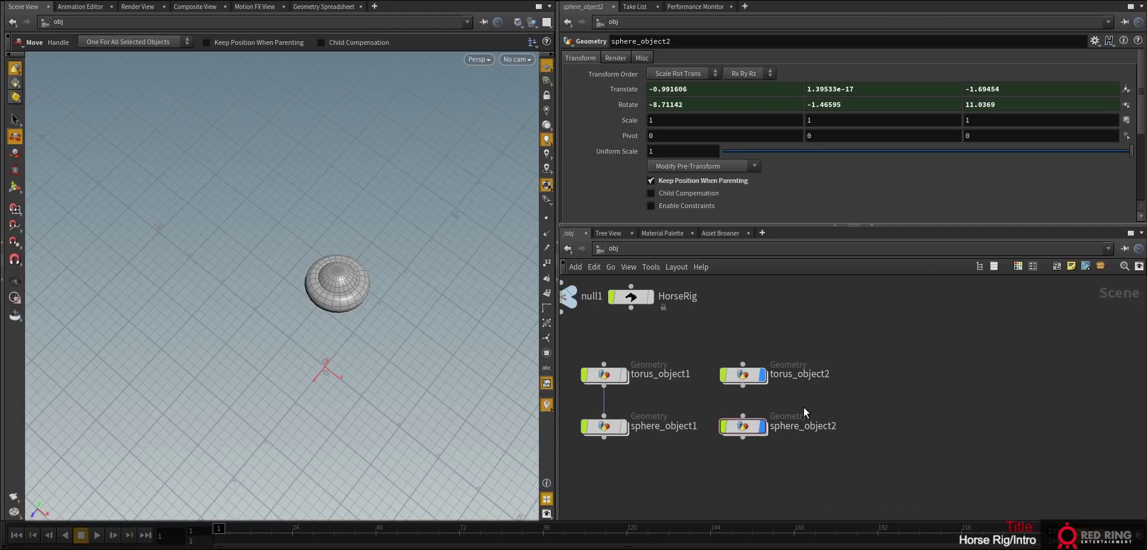
middle_drag(821, 399, 822, 399)
- Inspect the relative reference expression in sphere_object2's X translate, then return the channel to its value display
click(754, 426)
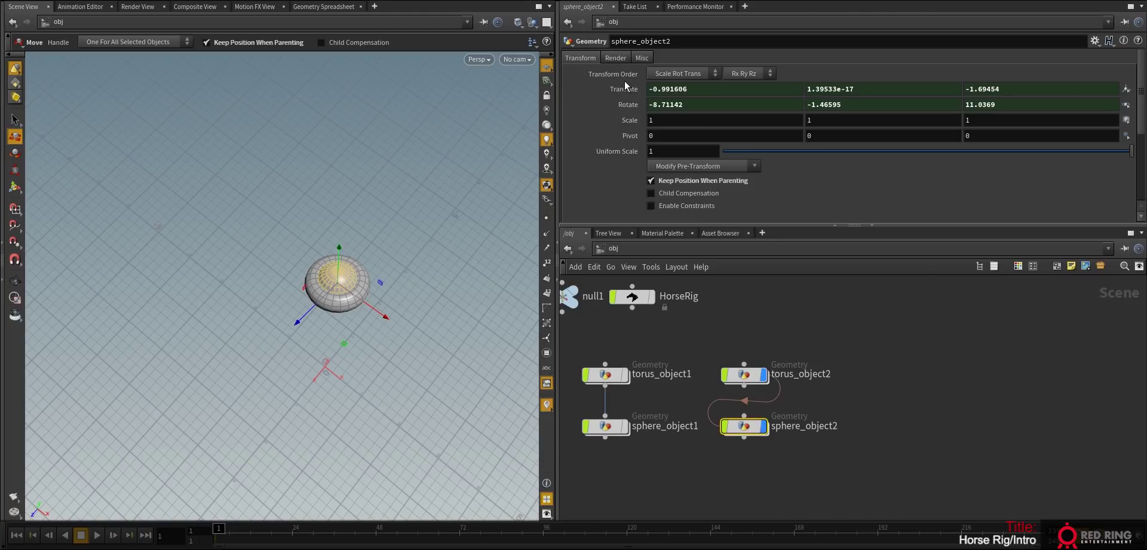
click(625, 89)
click(769, 88)
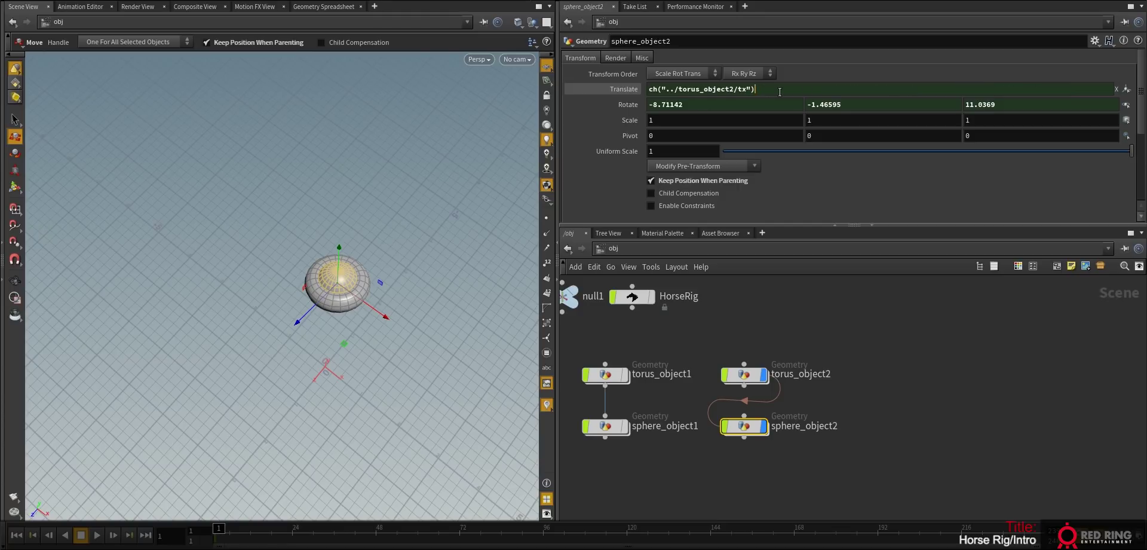
key(ctrl+a)
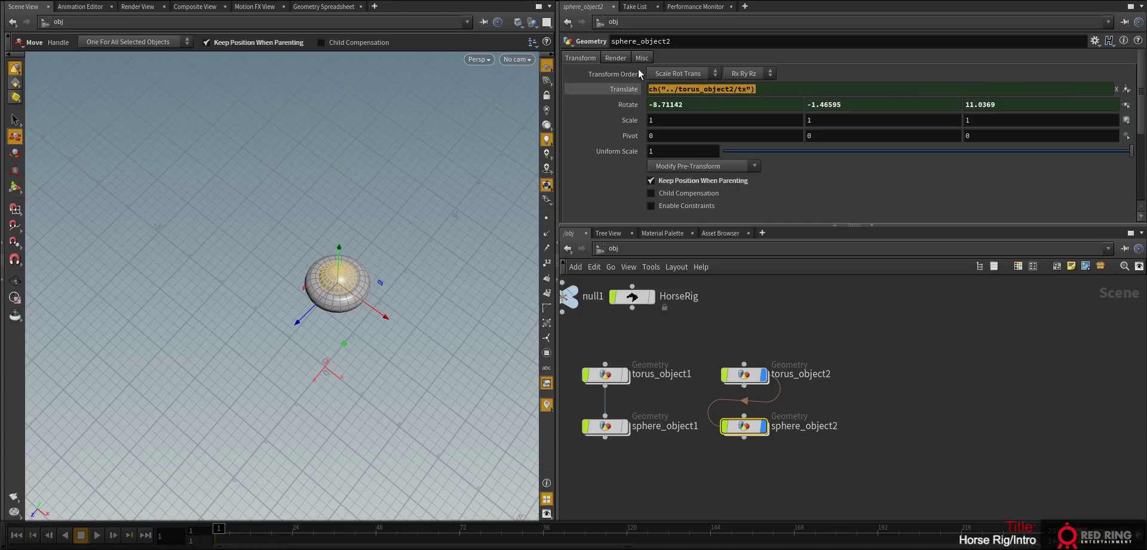
click(794, 91)
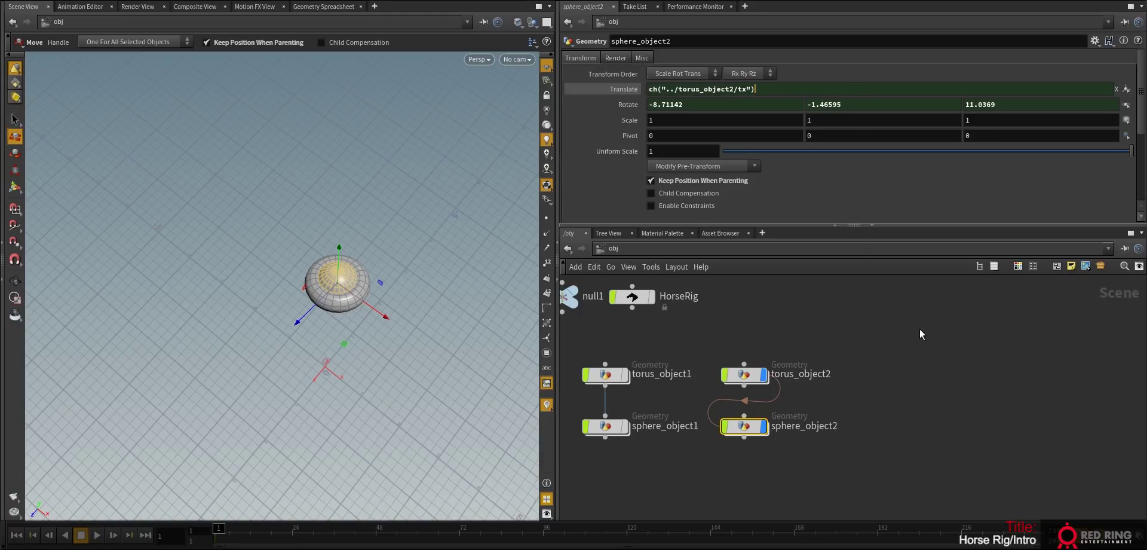
click(621, 89)
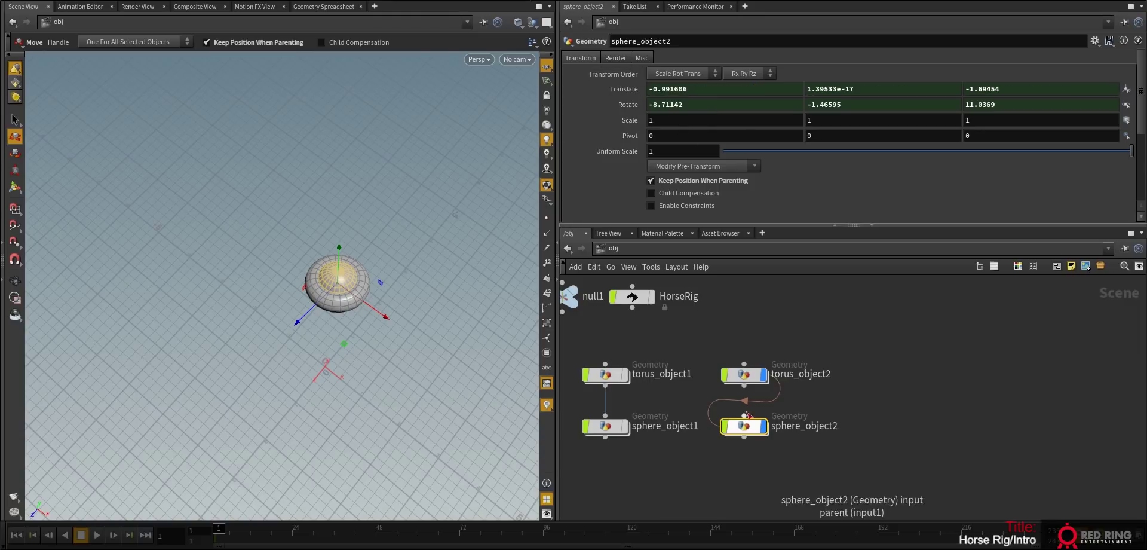
mouse_move(747, 431)
mouse_down()
mouse_move(776, 441)
mouse_move(747, 431)
mouse_up()
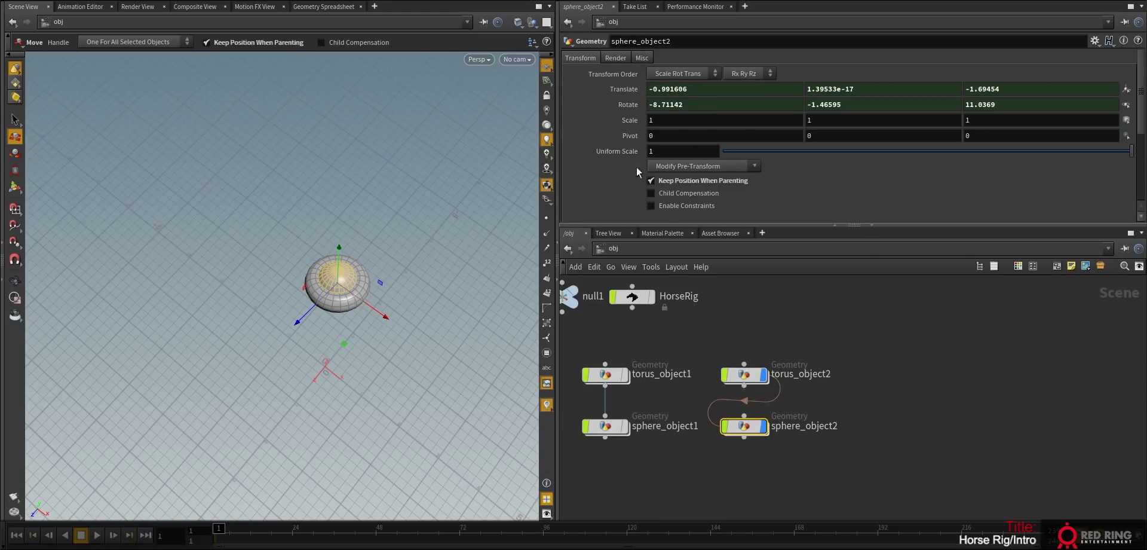
mouse_move(888, 399)
middle_down()
mouse_move(860, 394)
mouse_move(902, 386)
middle_up()
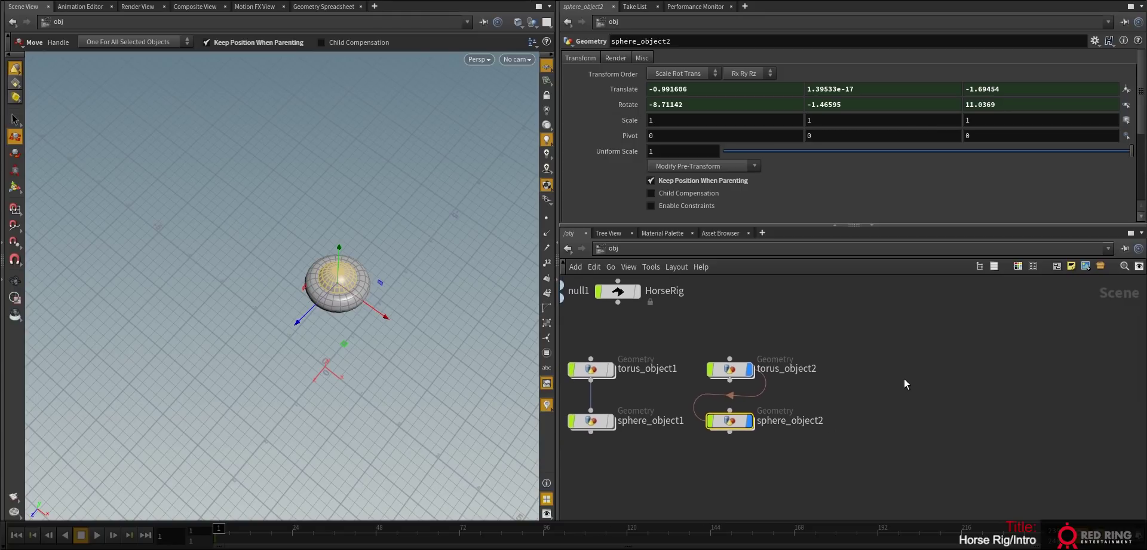
- Add a CHOP Network node in the object network, to the right of torus_object2
click(915, 383)
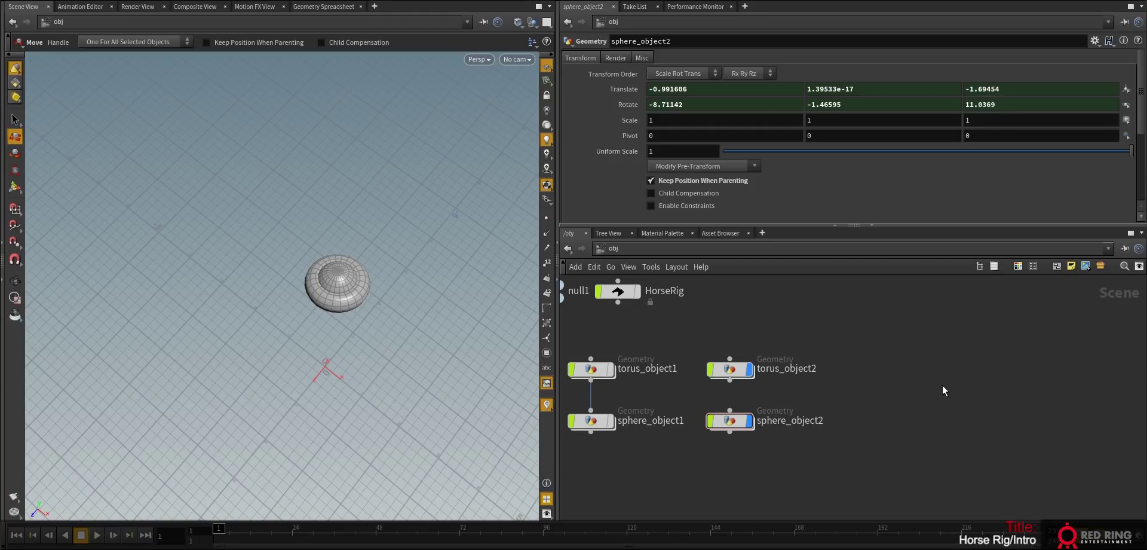
key(Tab)
text(ch)
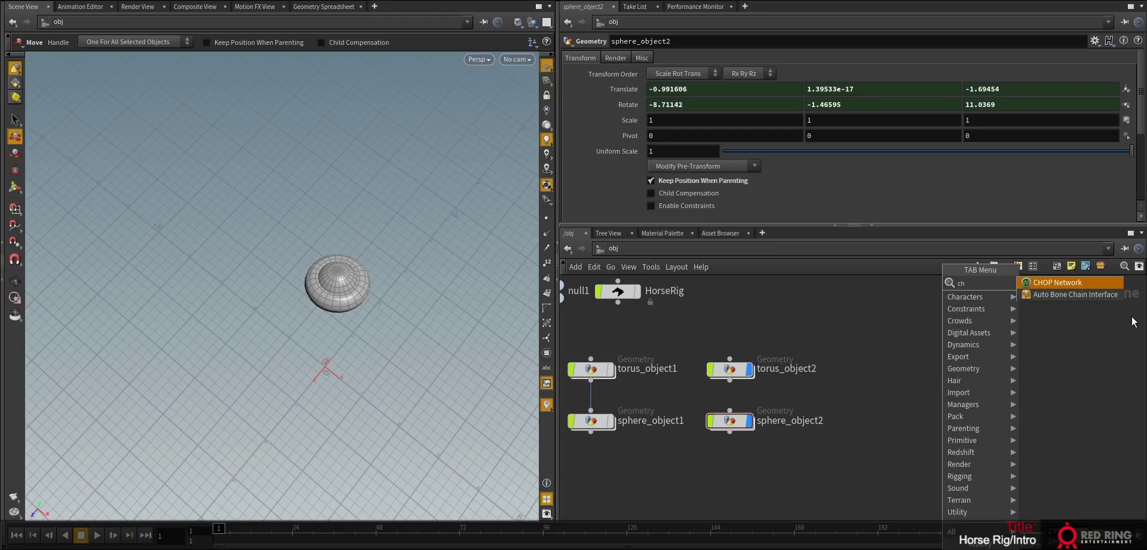
click(1091, 285)
click(913, 378)
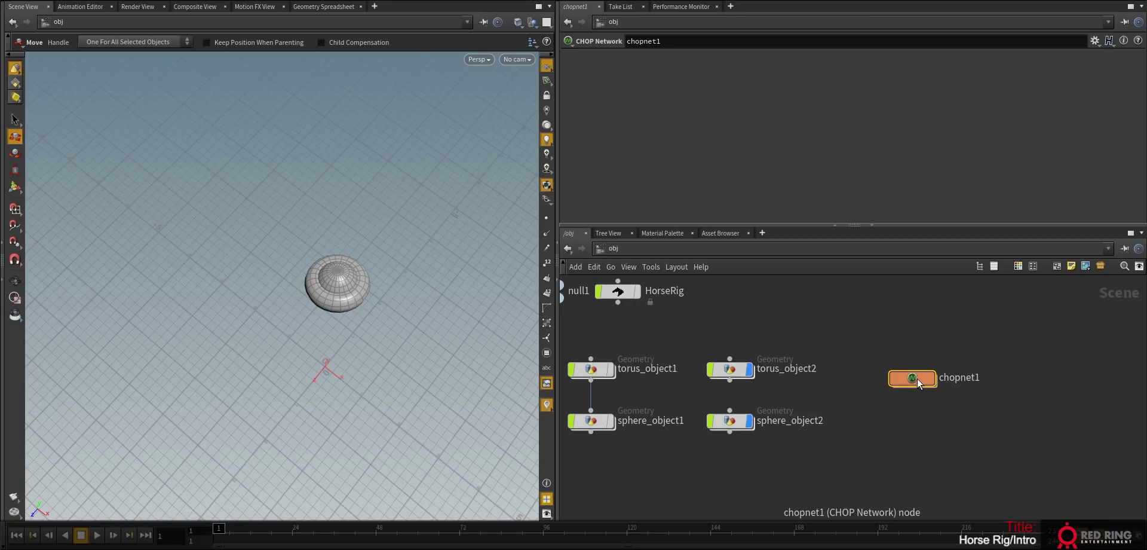
- Add a Fetch node inside chopnet1 and place it near the middle of the network
double_click(914, 379)
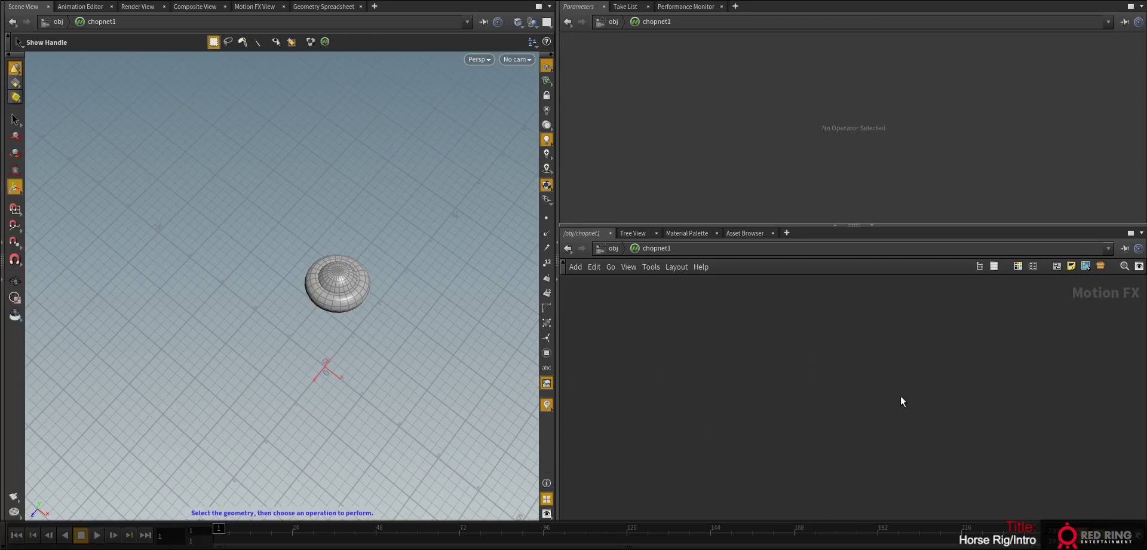
key(Tab)
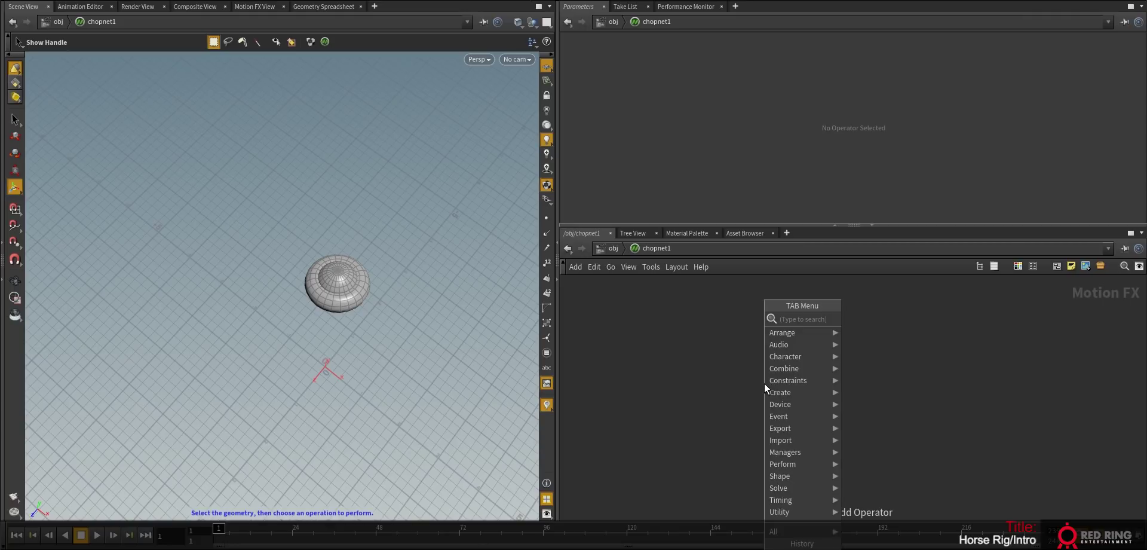
text(fech)
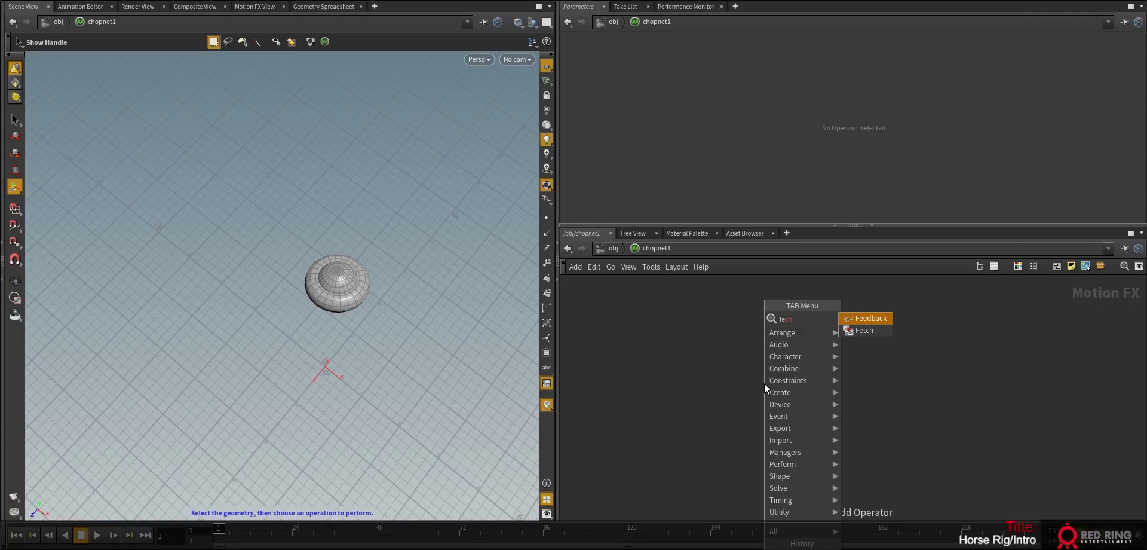
click(869, 330)
click(835, 359)
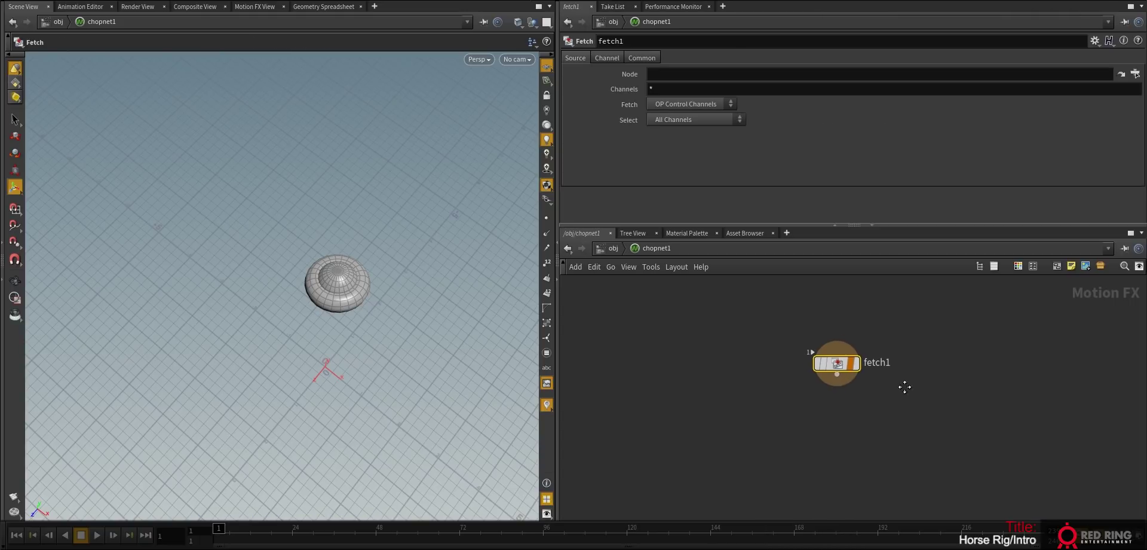
drag(837, 364, 805, 367)
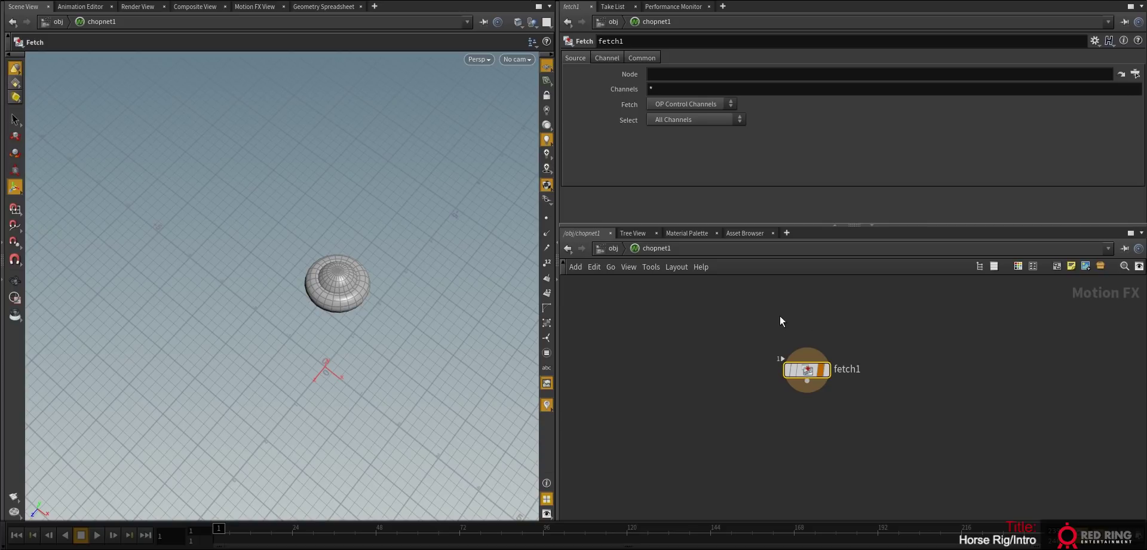
- Duplicate torus_object2 and sphere_object2 at object level, placing the copies between the originals and chopnet1, and select the sphere copy
click(614, 248)
drag(912, 378, 984, 374)
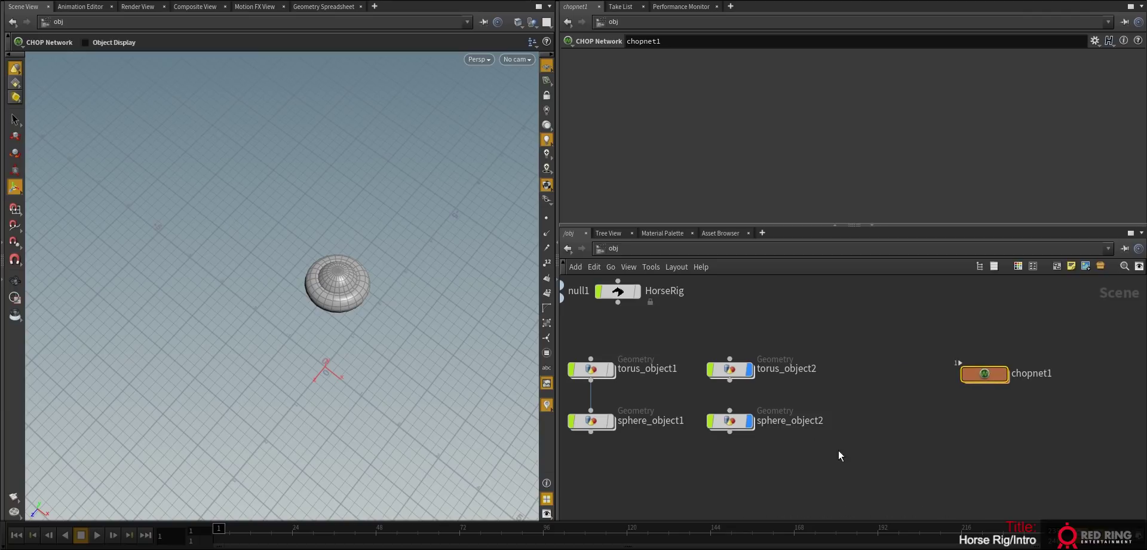
drag(763, 471, 709, 331)
key(ctrl+c)
key(ctrl+v)
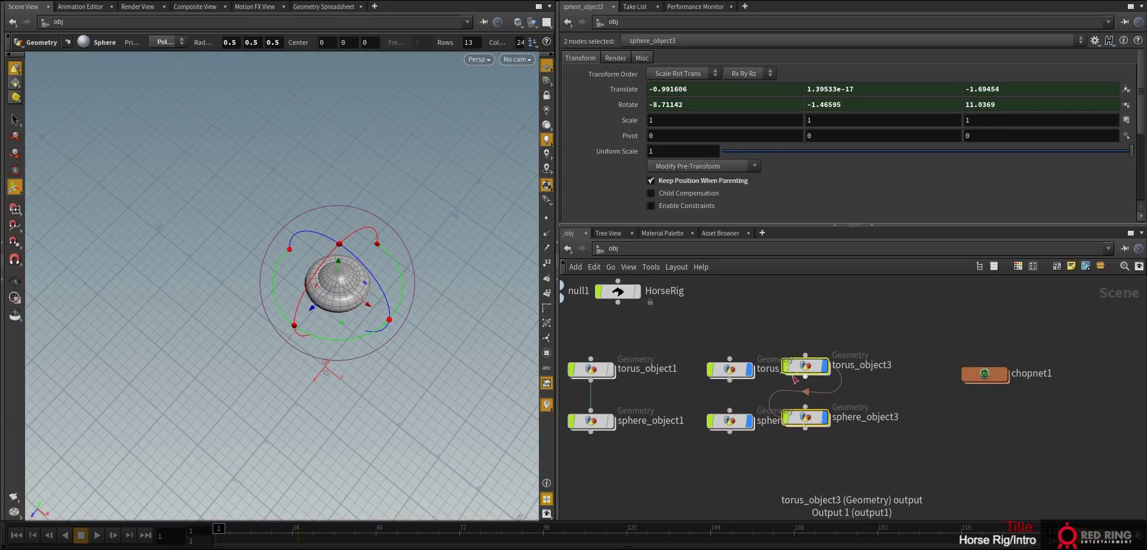
click(750, 371)
drag(877, 469, 851, 353)
click(890, 453)
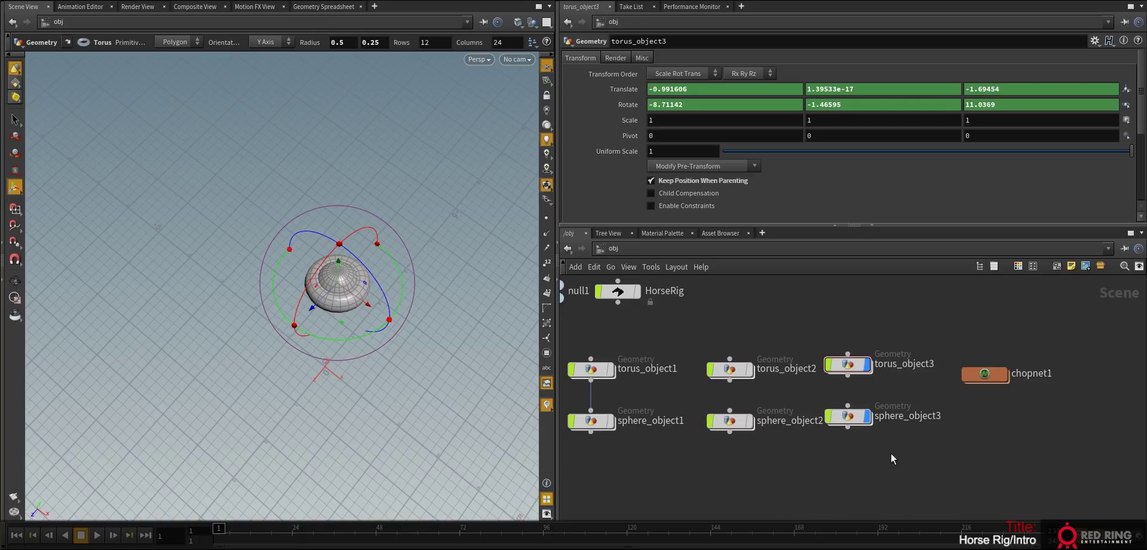
click(845, 416)
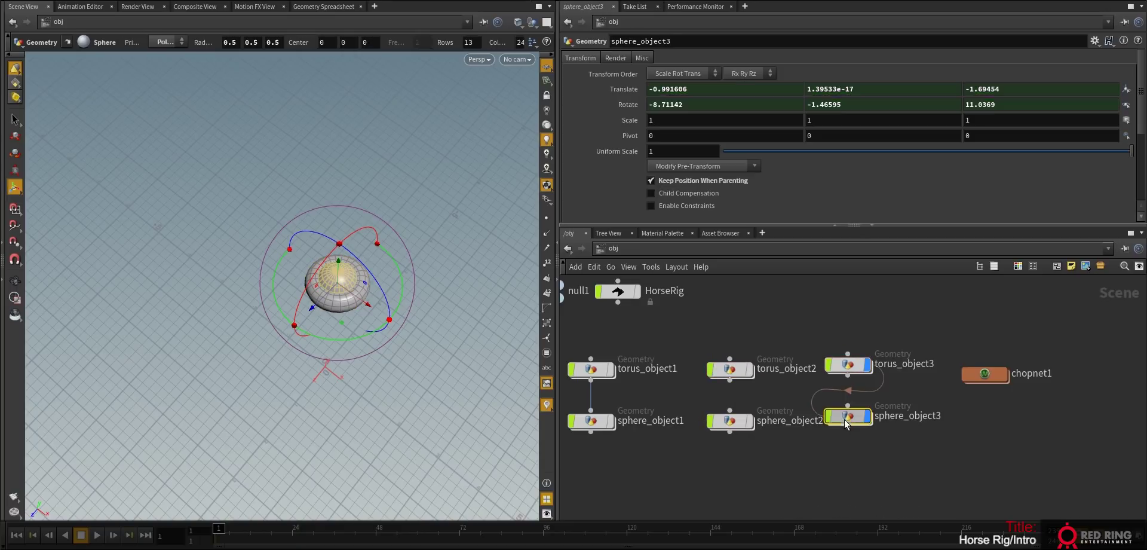
- Remove the channel references from sphere_object3's Translate and Rotate and reset both parameters to their default of 0
ctrl+shift+click(619, 103)
shift+click(618, 102)
click(704, 1)
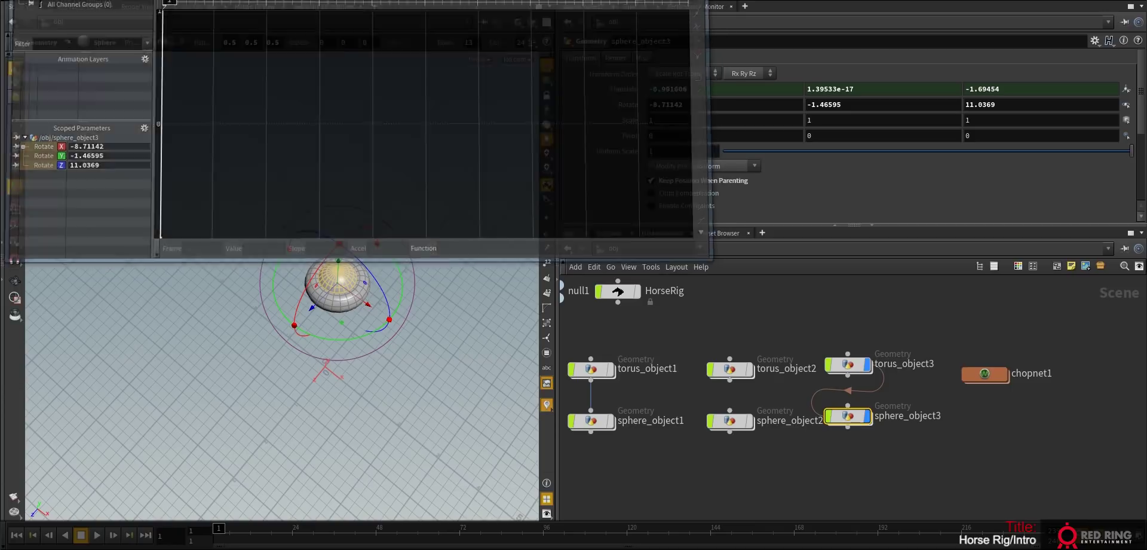
ctrl+shift+click(625, 89)
right_click(626, 97)
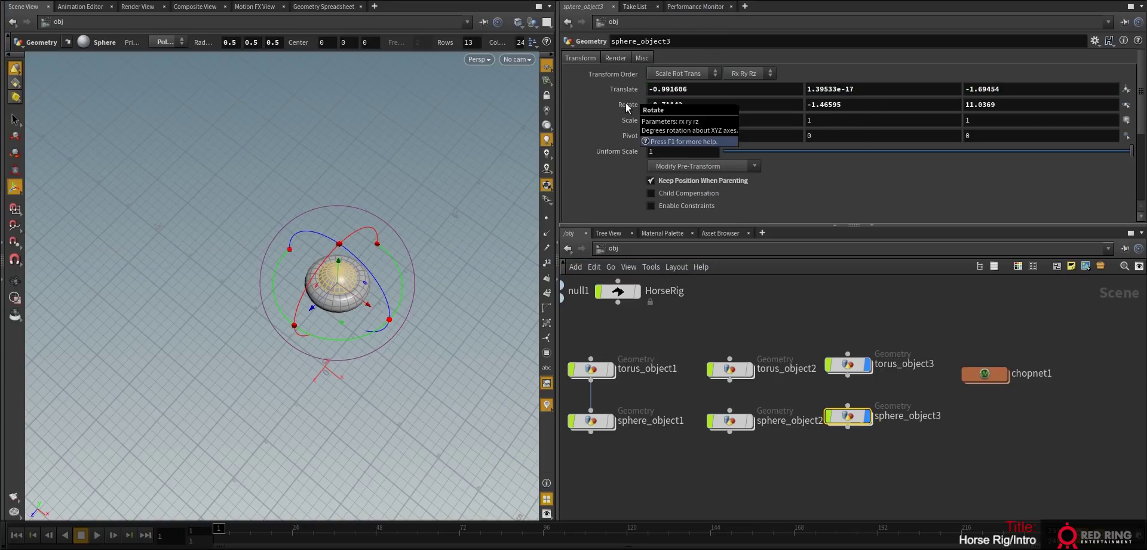
click(675, 132)
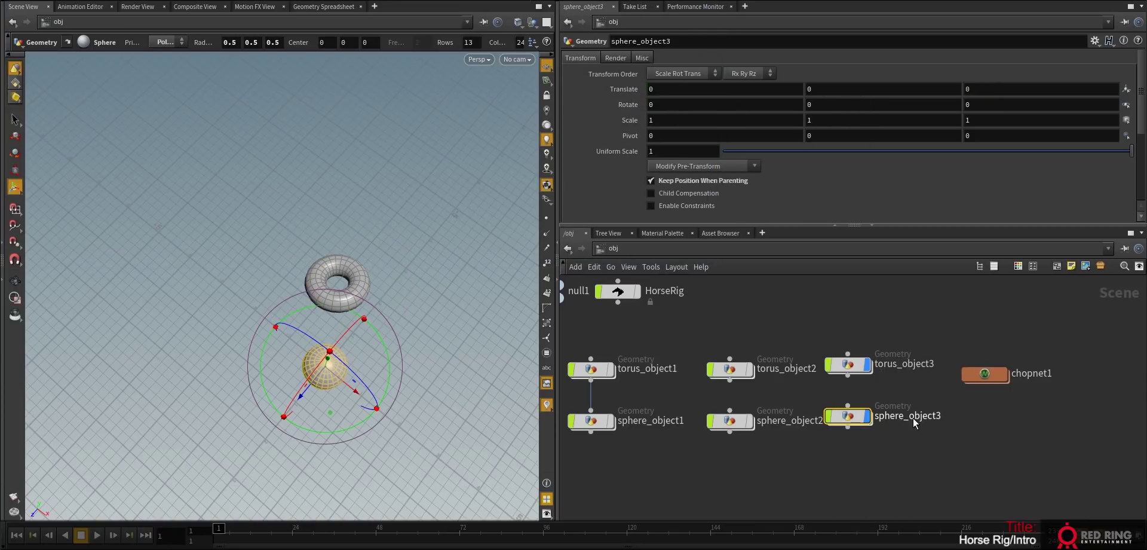
- Delete the Translate and Rotate channels of torus_object3 and reset both parameters to their default of 0
click(847, 364)
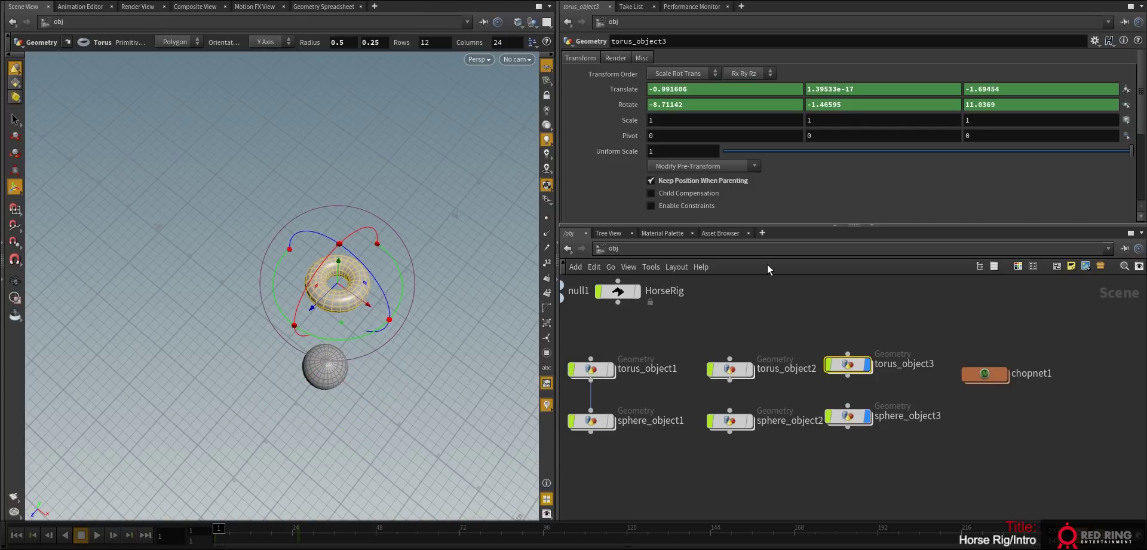
ctrl+shift+click(622, 107)
ctrl+shift+click(621, 91)
ctrl+middle_click(627, 106)
ctrl+middle_click(620, 89)
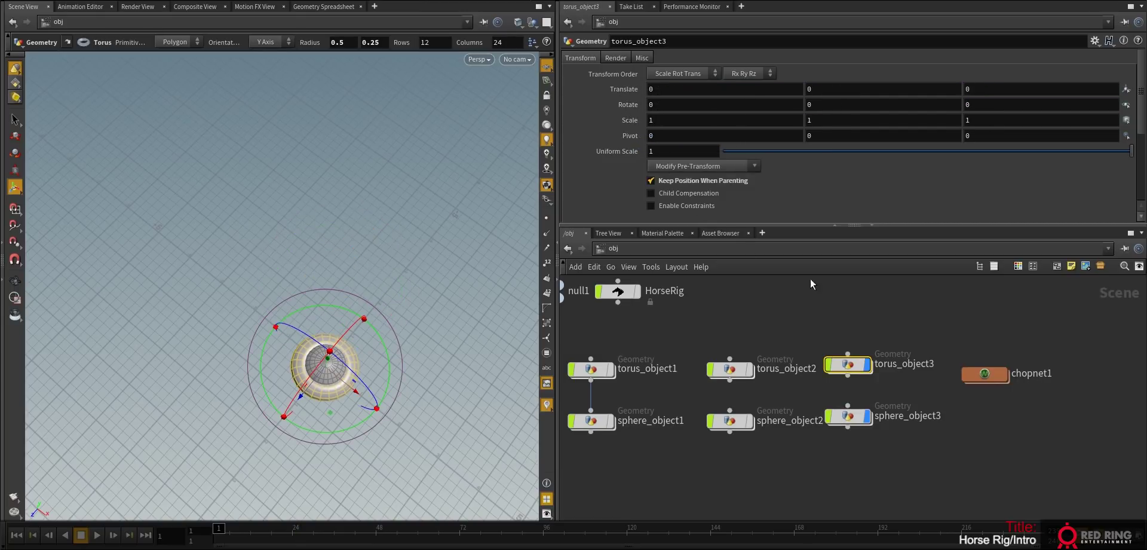
click(734, 387)
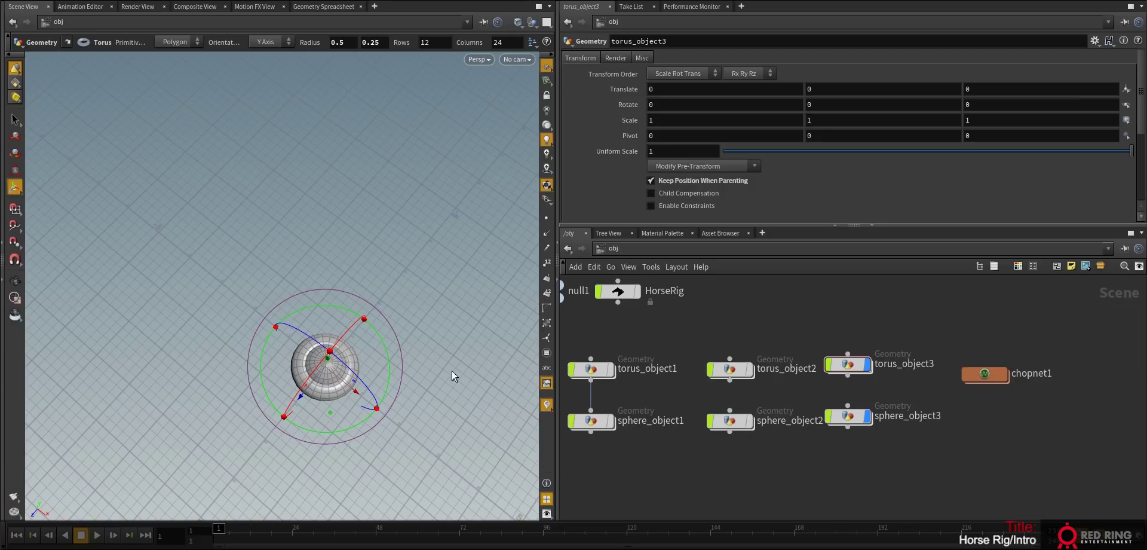
- Move chopnet1 slightly farther away from torus_object3, and select torus_object3 and sphere_object3 in turn
alt+drag(430, 338, 351, 439)
alt+middle_drag(351, 439, 307, 353)
alt+right_drag(307, 353, 397, 284)
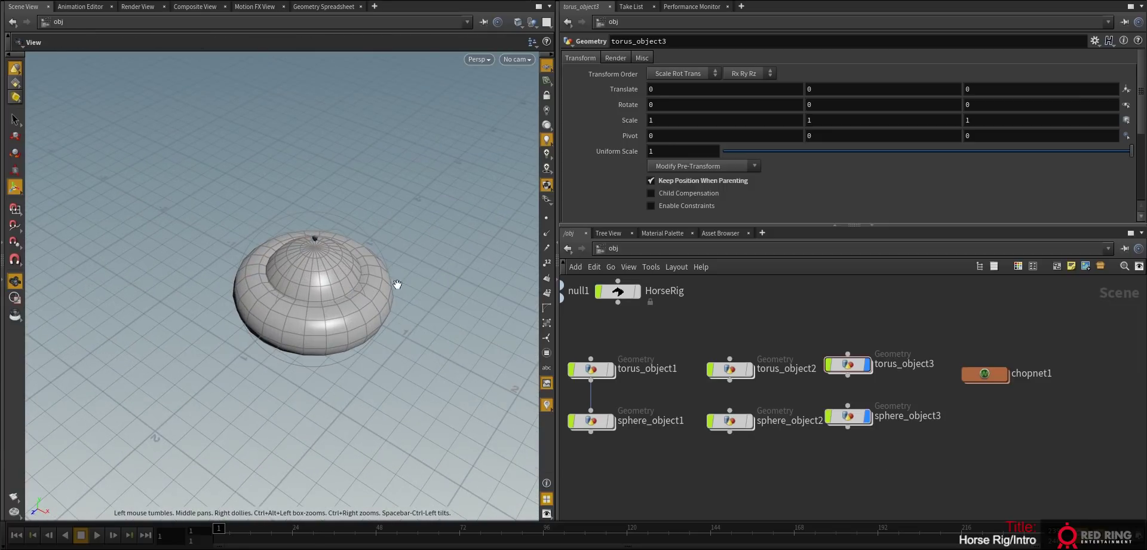
key(Return)
drag(993, 376, 1012, 371)
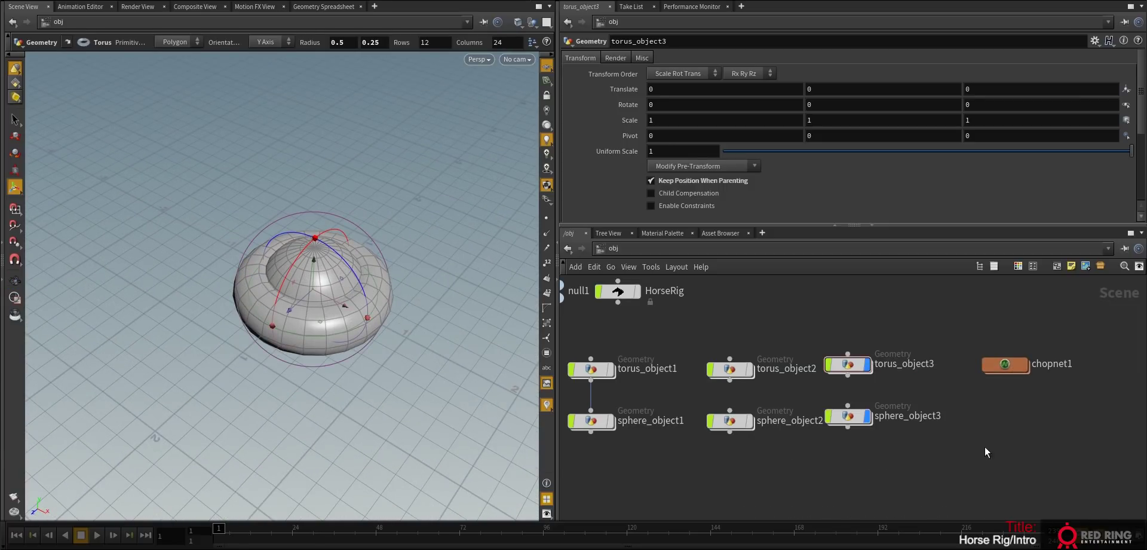
middle_drag(998, 422, 932, 406)
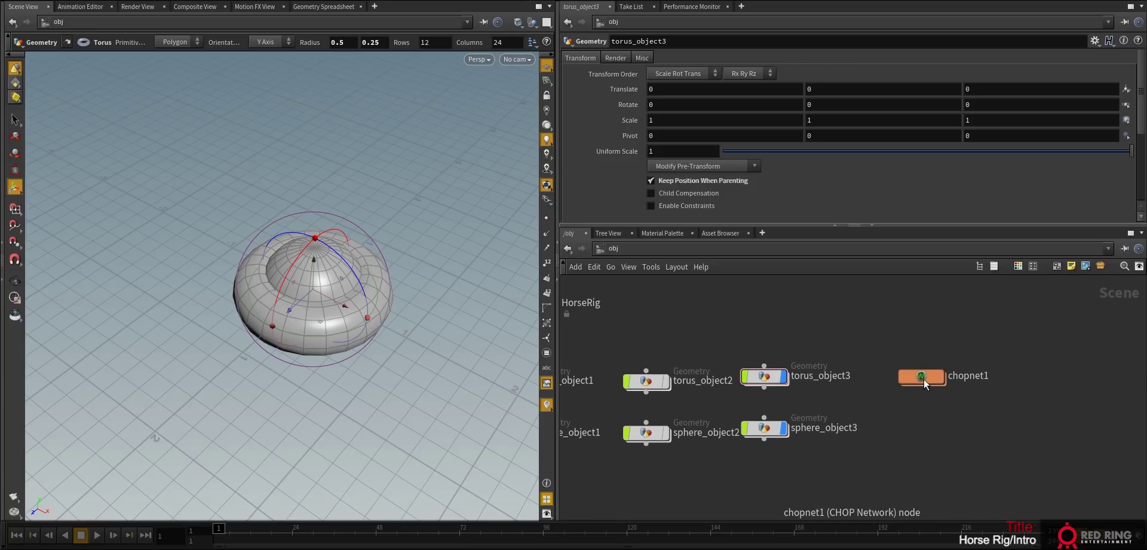
click(764, 377)
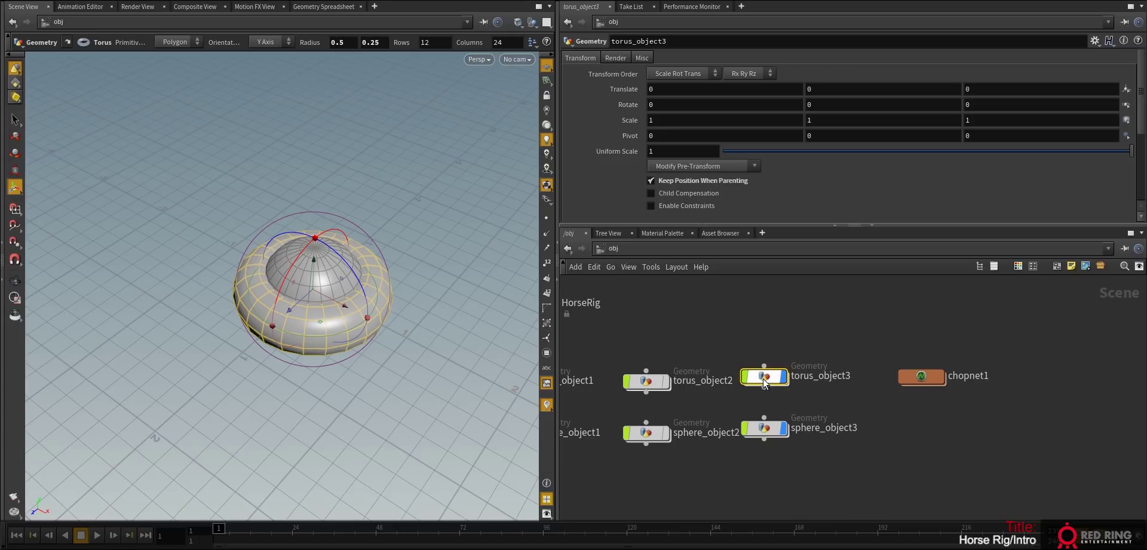
click(764, 430)
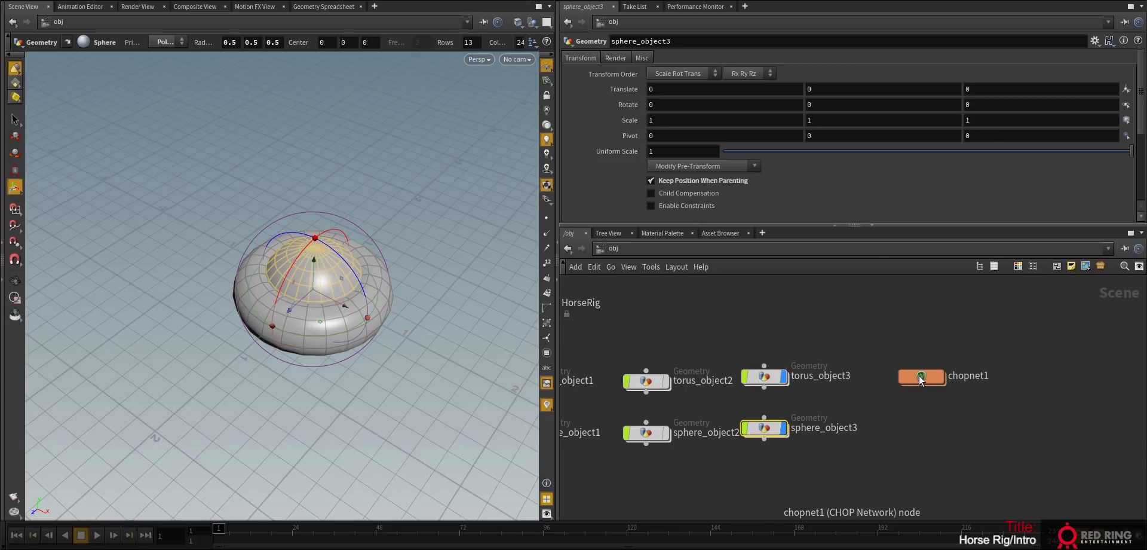
- Inside chopnet1, set fetch1's source node to /obj/torus_object3
double_click(920, 379)
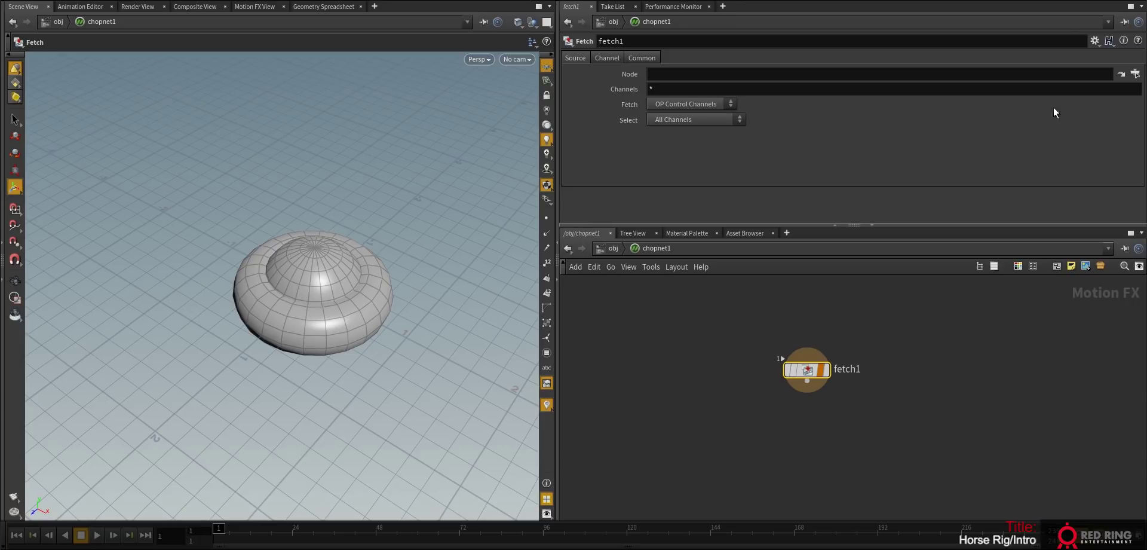
click(1135, 74)
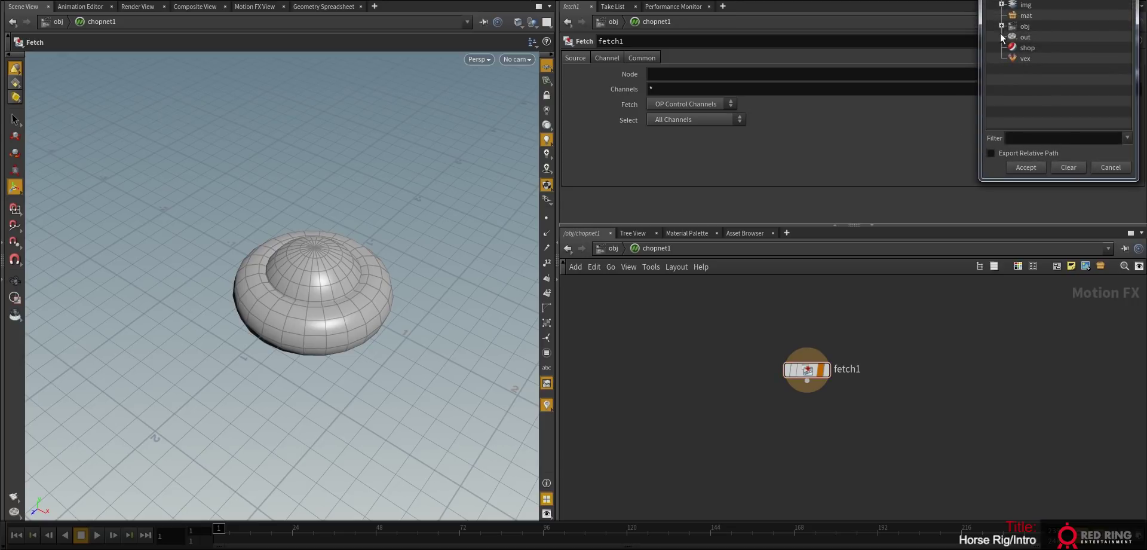
click(1001, 27)
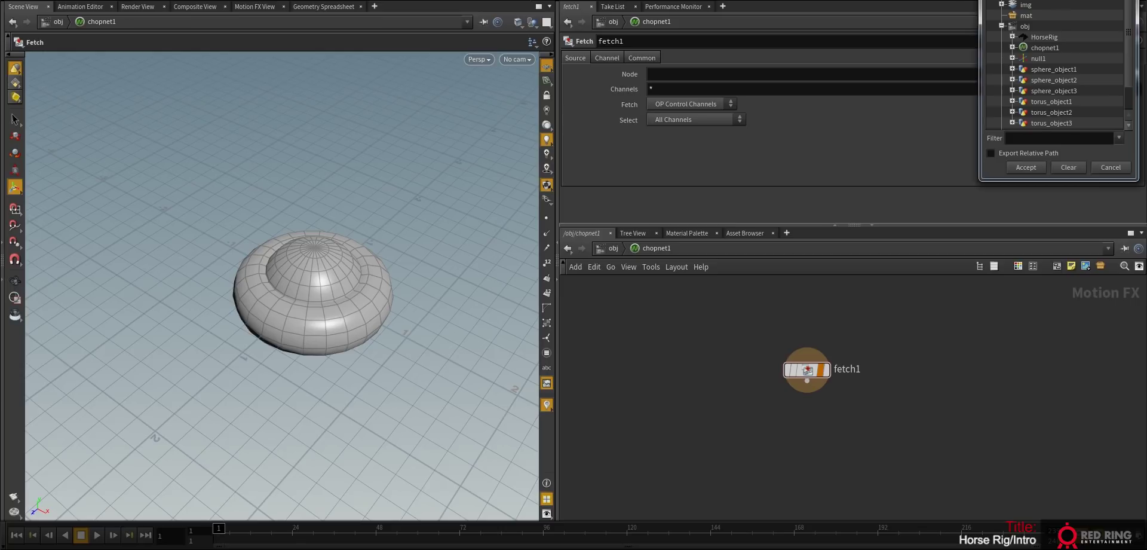
drag(1125, 179, 1123, 251)
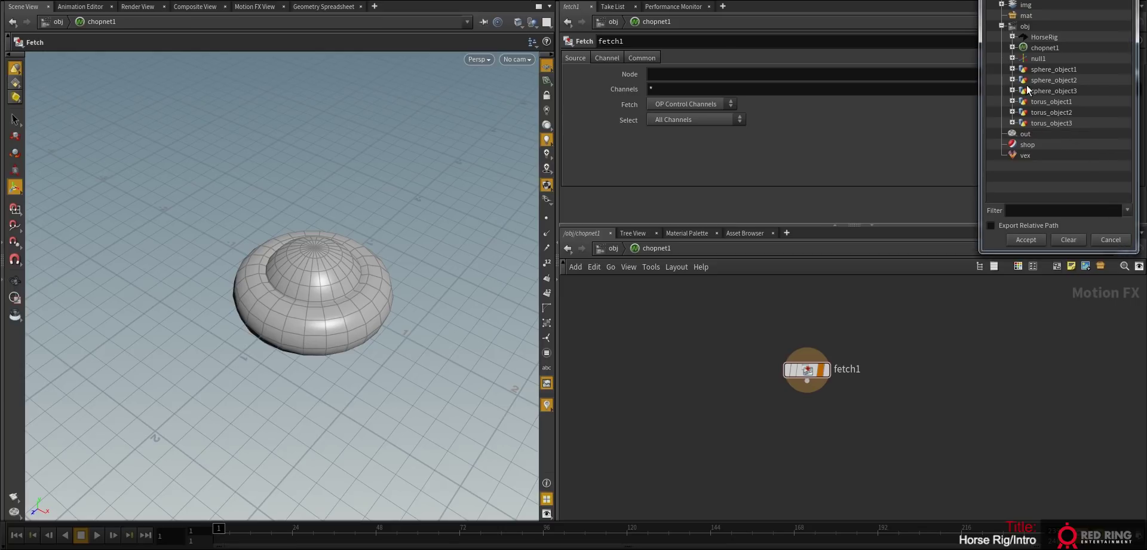
click(1056, 124)
click(1028, 241)
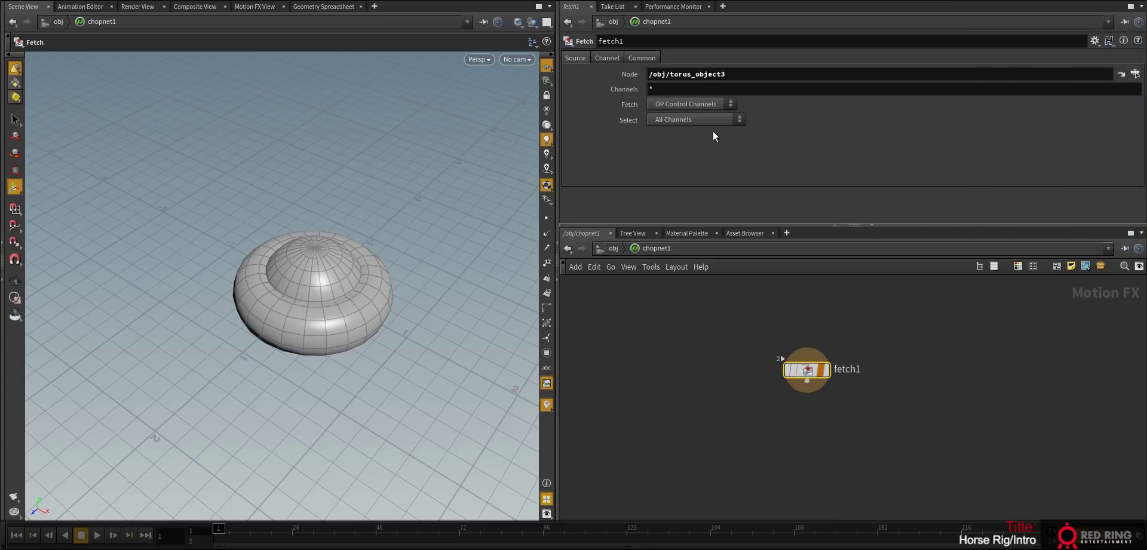
- Add an Export node directly below fetch1, connected to its output
click(812, 440)
key(Tab)
text(ex)
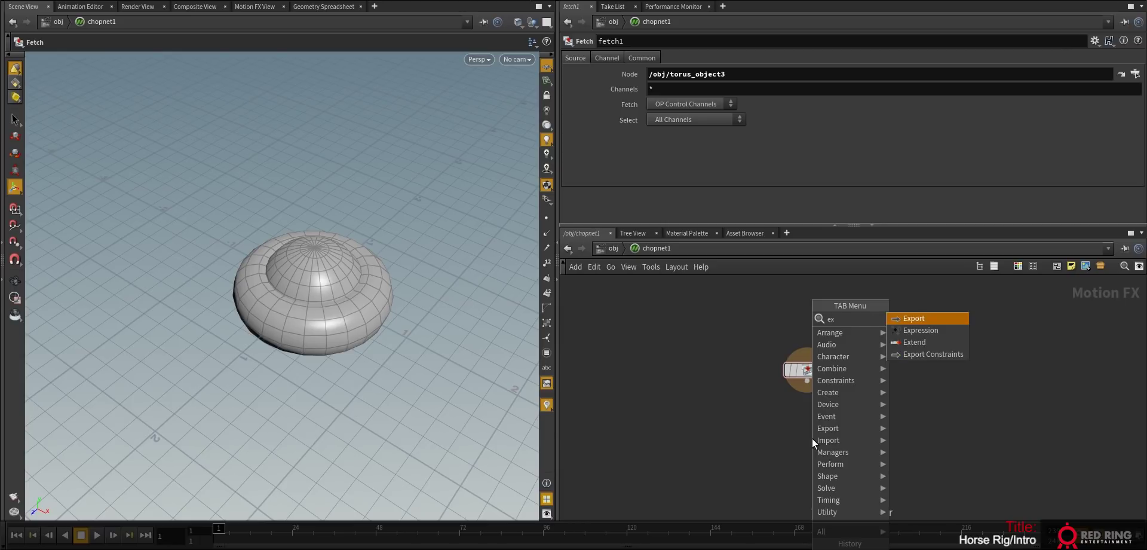
click(915, 319)
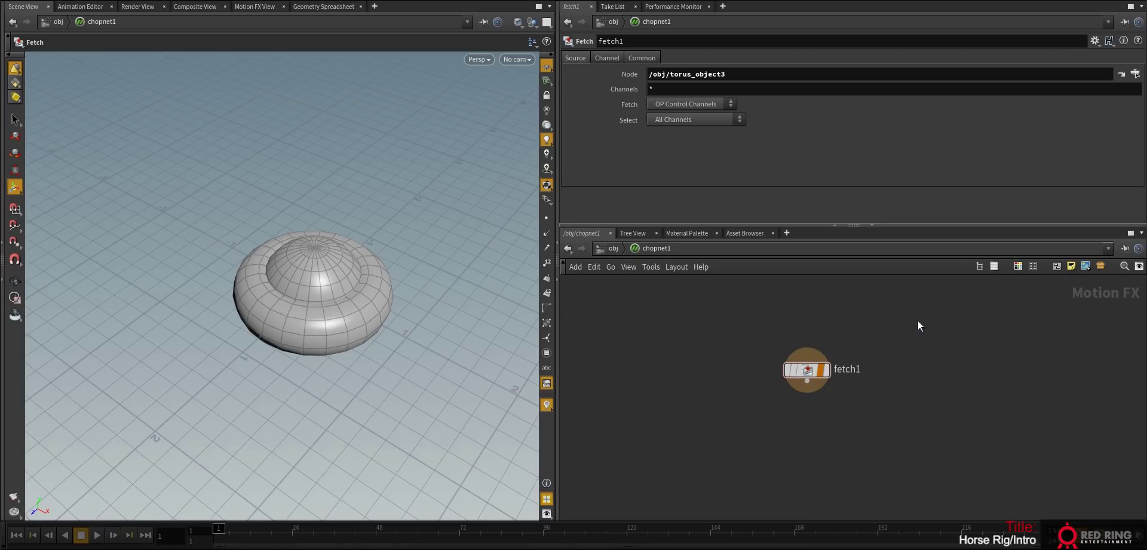
click(805, 434)
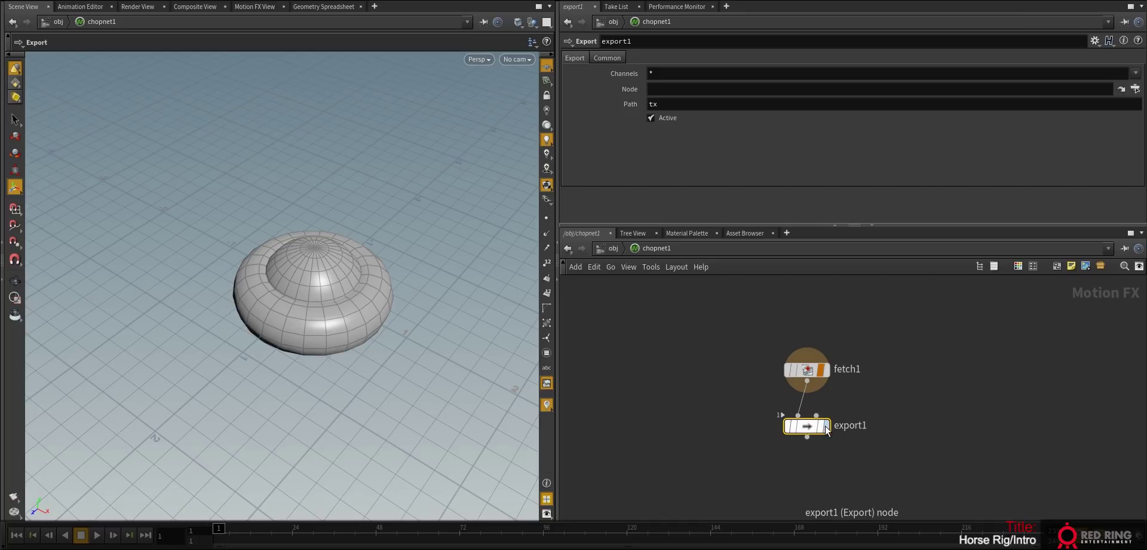
- Set the Export node's target node to /obj/sphere_object3
click(1135, 89)
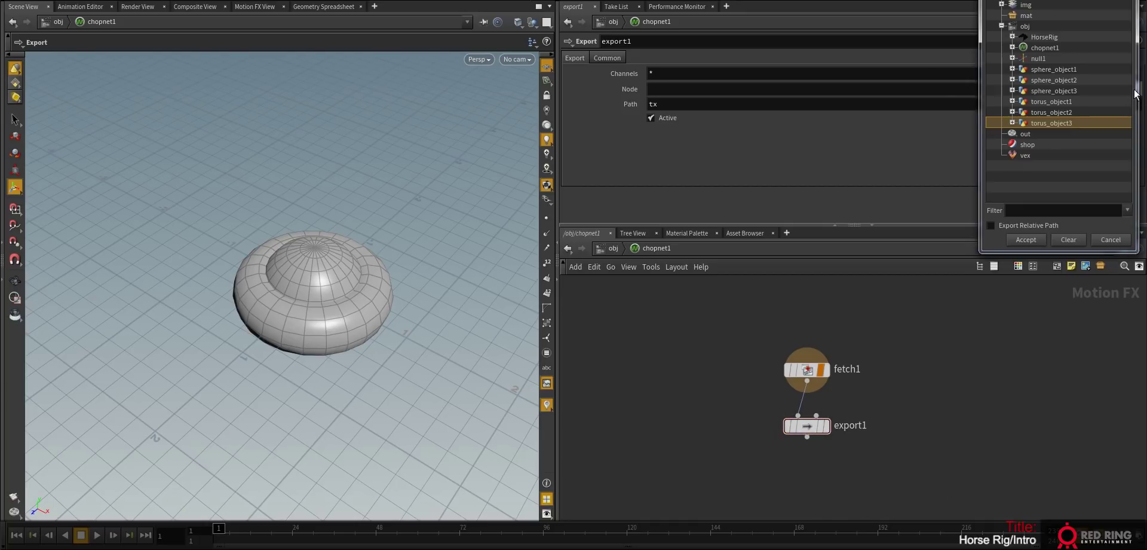
click(1051, 90)
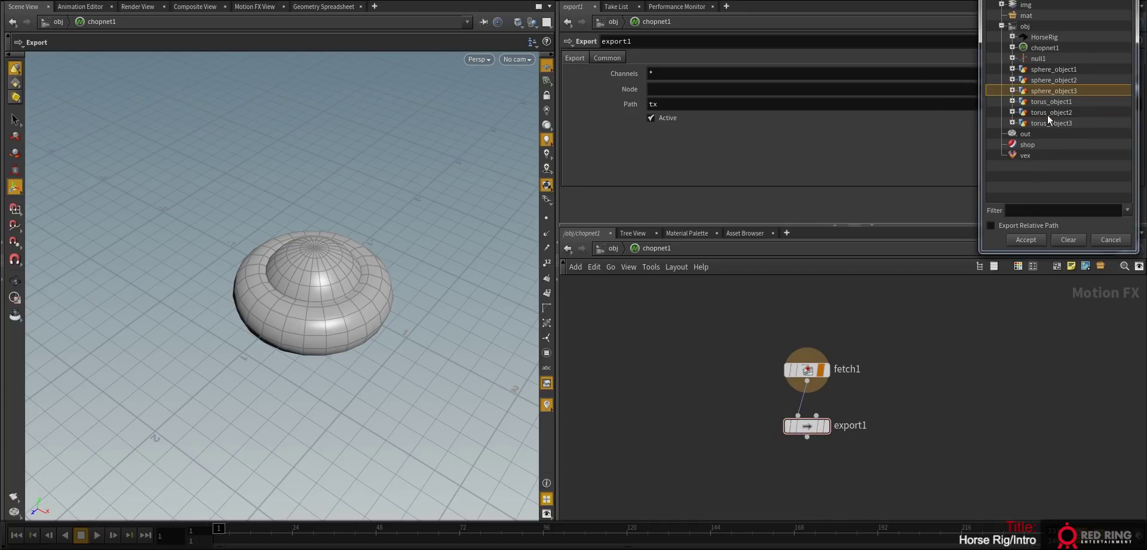
click(1025, 238)
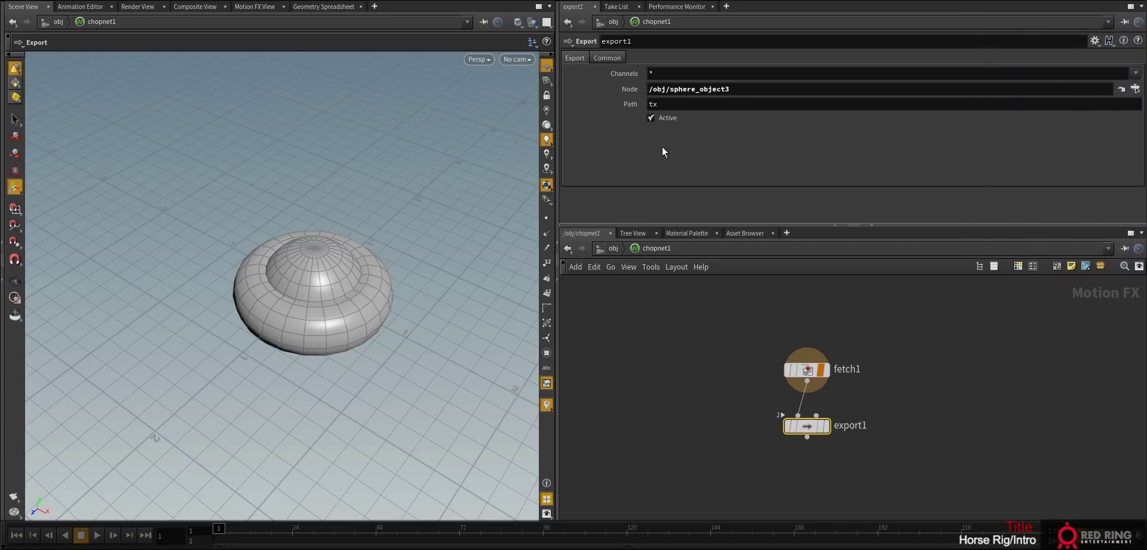
- Inspect fetch1's channel information, and check the dependency links of torus_object3 and sphere_object3 with chopnet1 at object level
middle_click(806, 371)
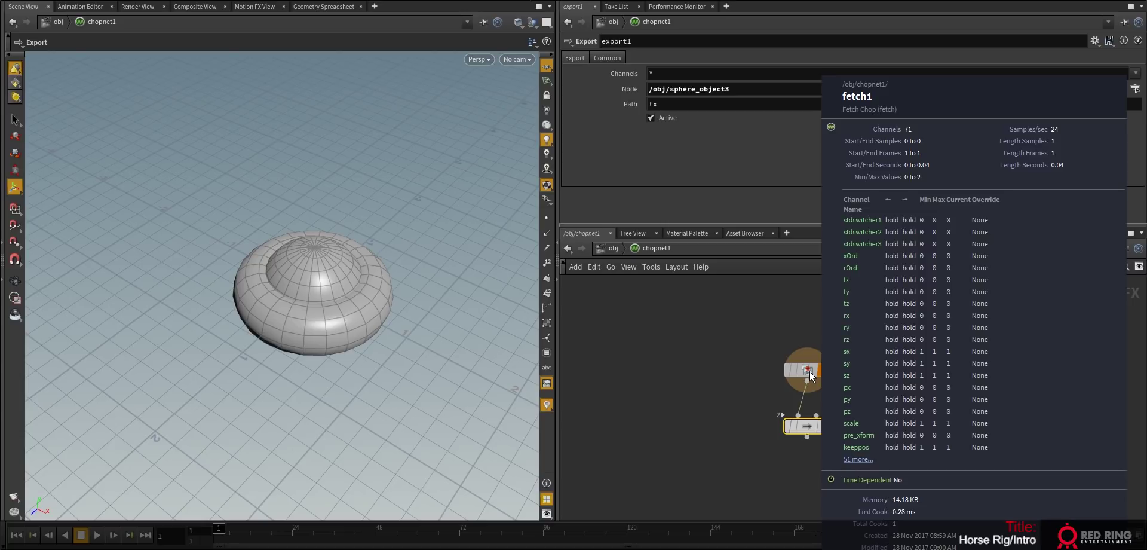
click(809, 371)
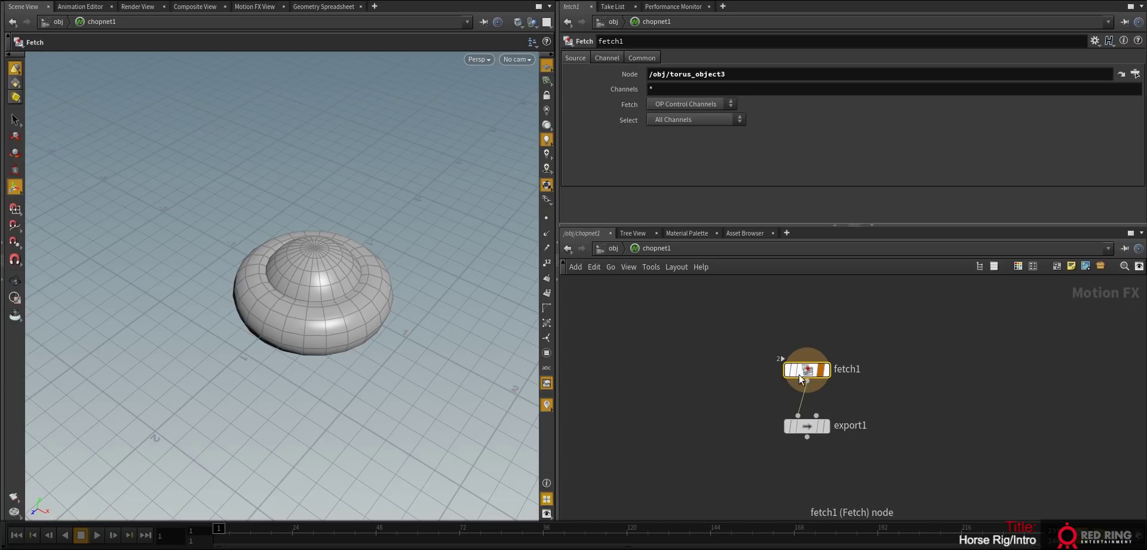
click(612, 248)
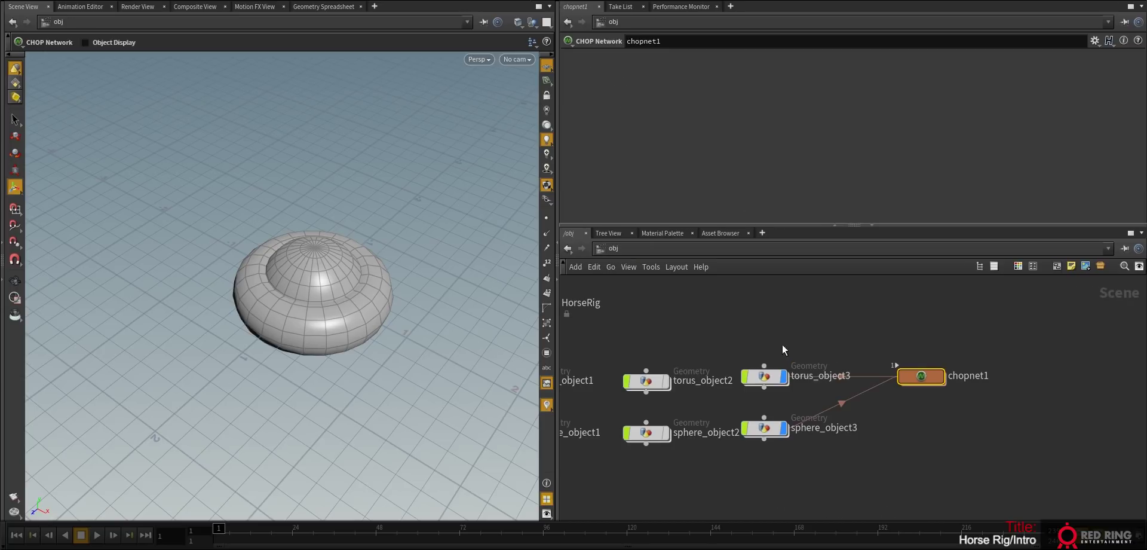
click(762, 378)
click(763, 428)
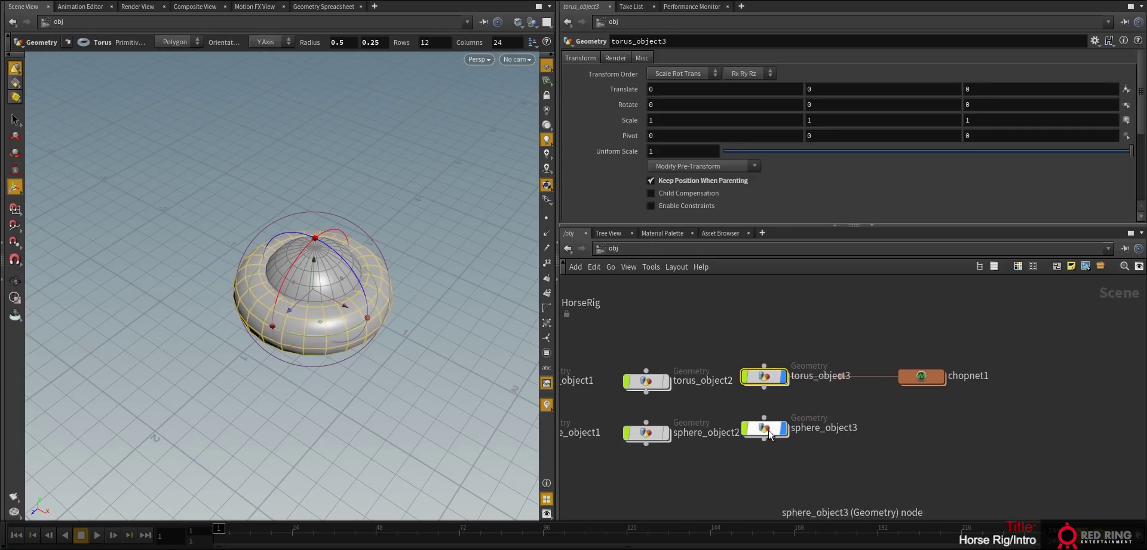
click(767, 382)
- Rearrange the object network with torus_object3 directly above sphere_object3 and chopnet1 beside them, midway between the two
drag(930, 380, 902, 413)
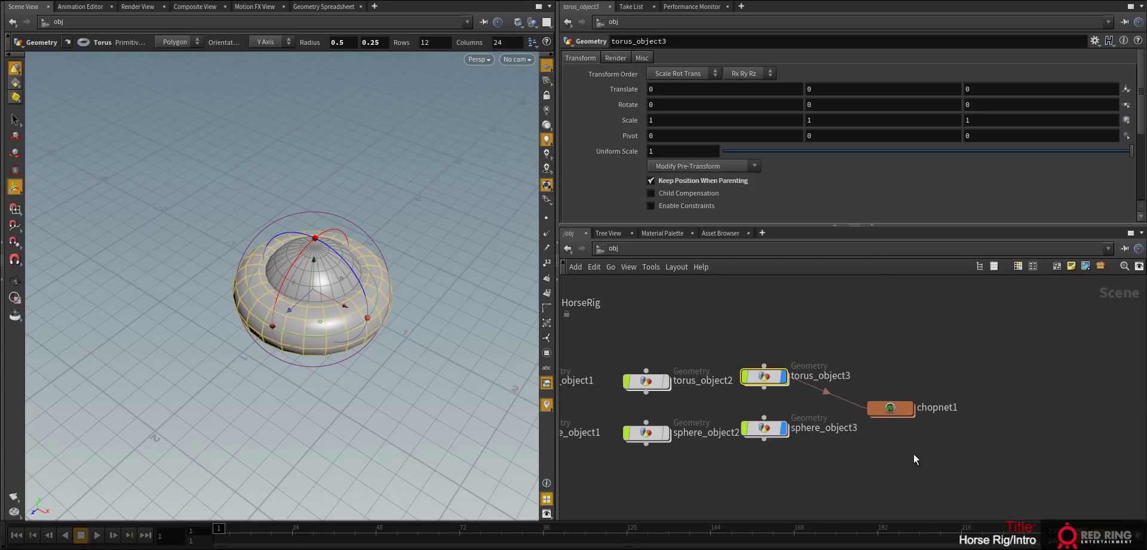
middle_drag(917, 456, 958, 423)
drag(806, 396, 812, 423)
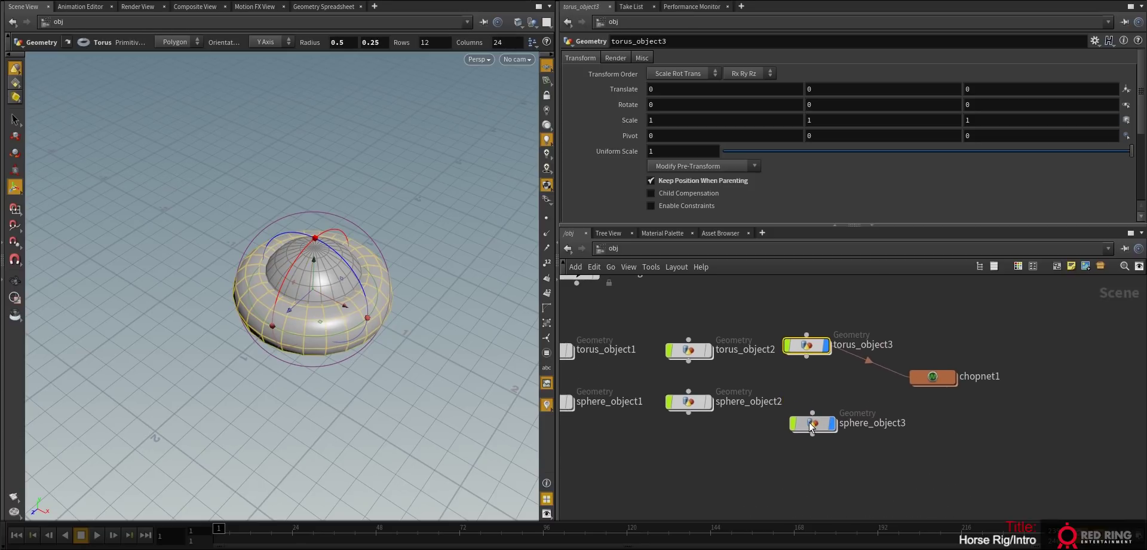
drag(957, 455, 870, 338)
click(925, 376)
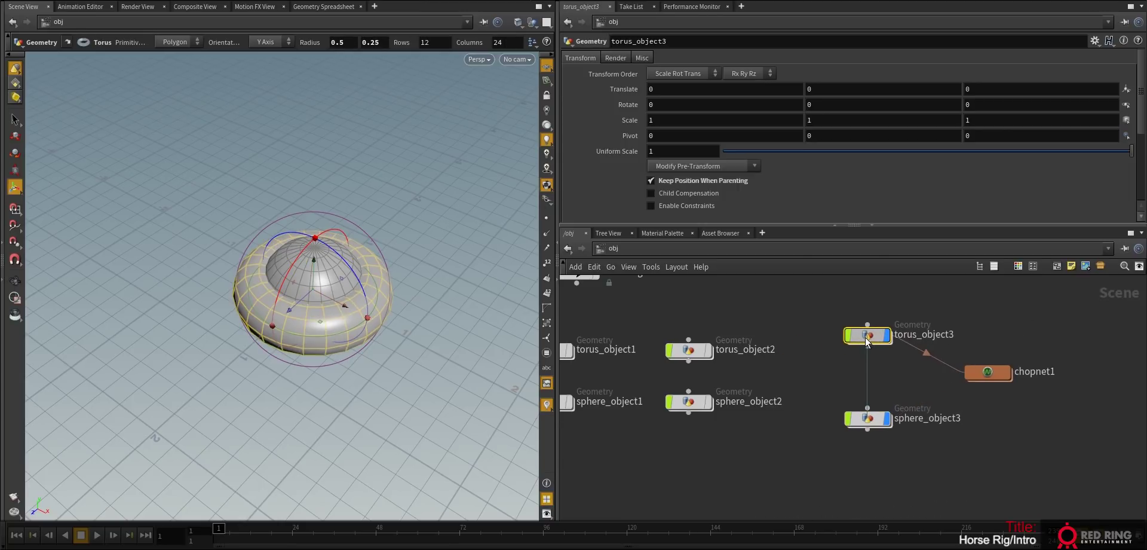
- Examine the links of sphere_object3 and torus_object3 to chopnet1, review its Fetch and Export nodes, and return to object level
click(869, 418)
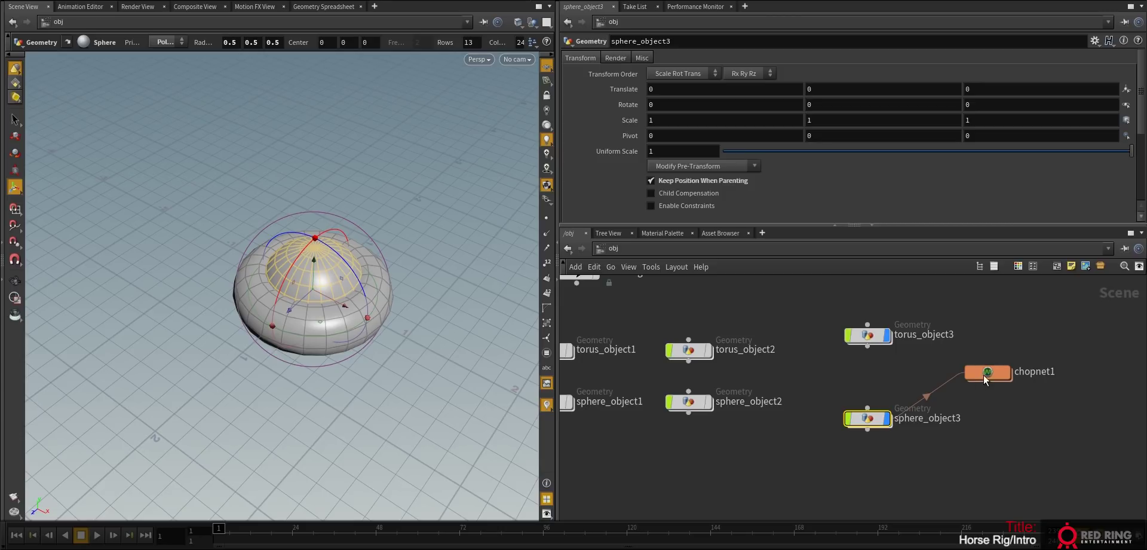
middle_drag(854, 338, 808, 356)
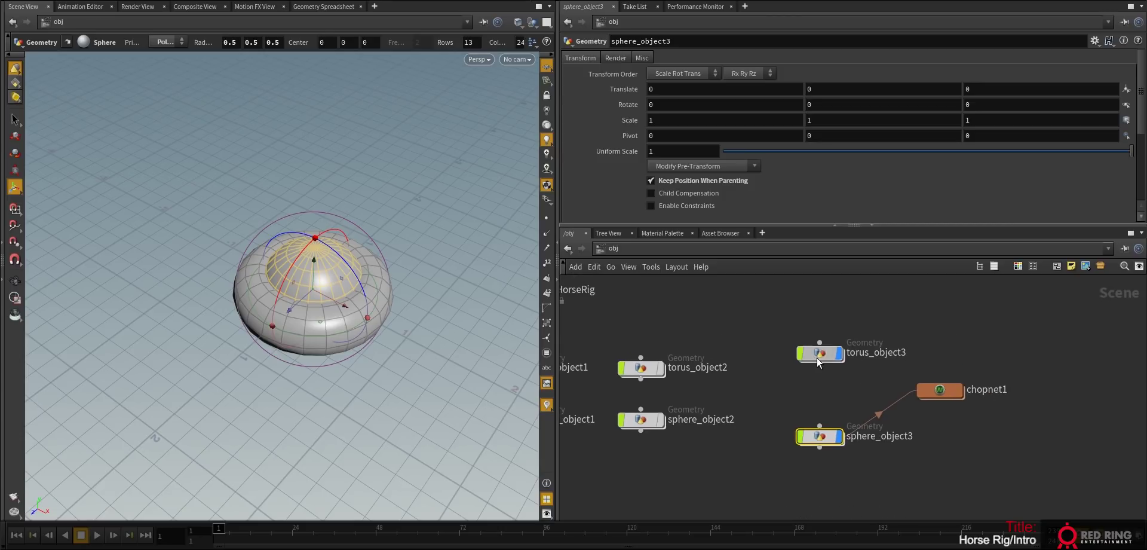
click(816, 356)
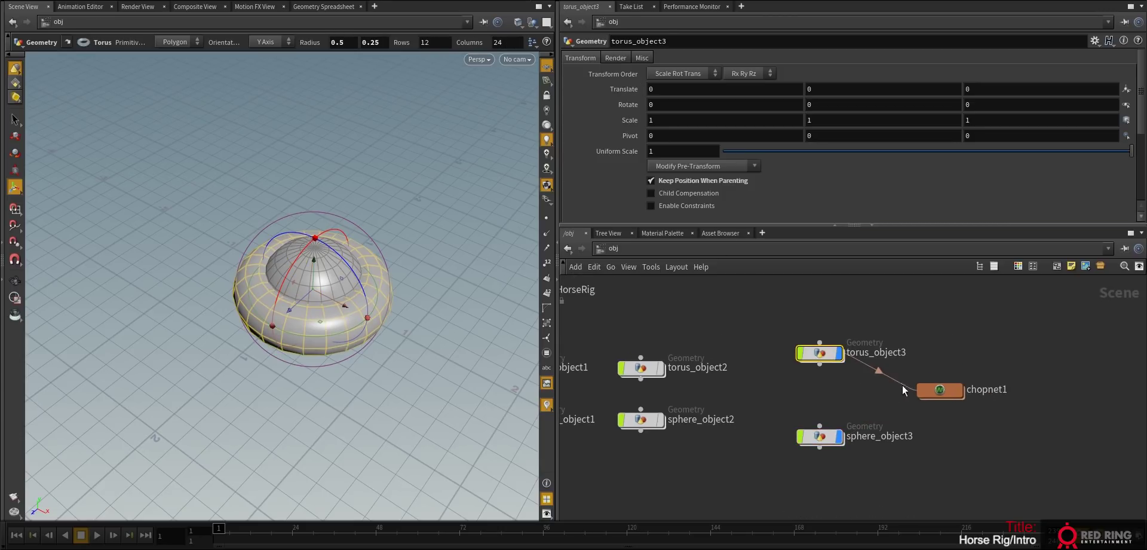
double_click(946, 392)
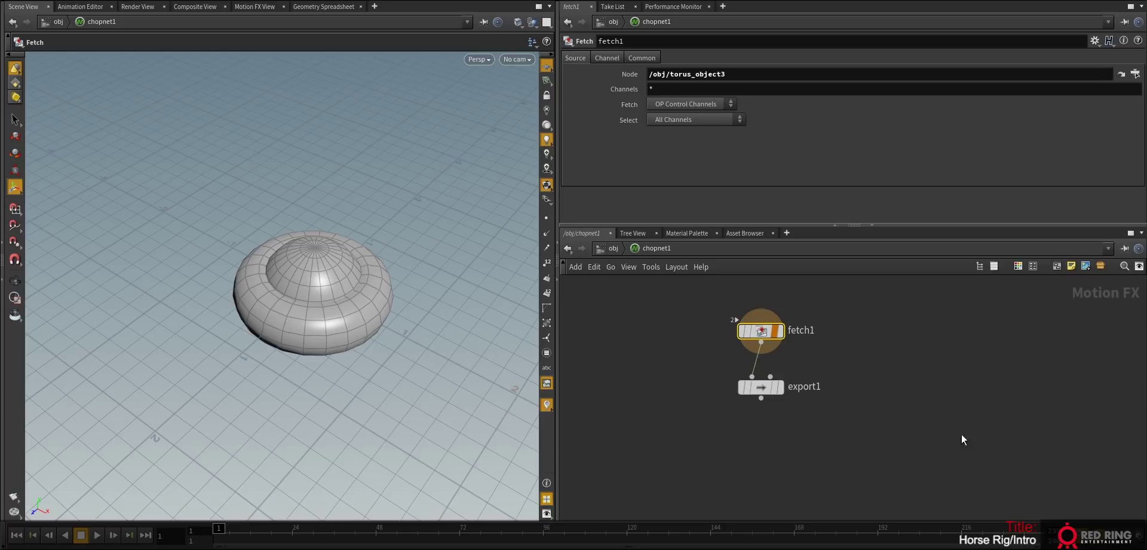
middle_drag(927, 421, 885, 397)
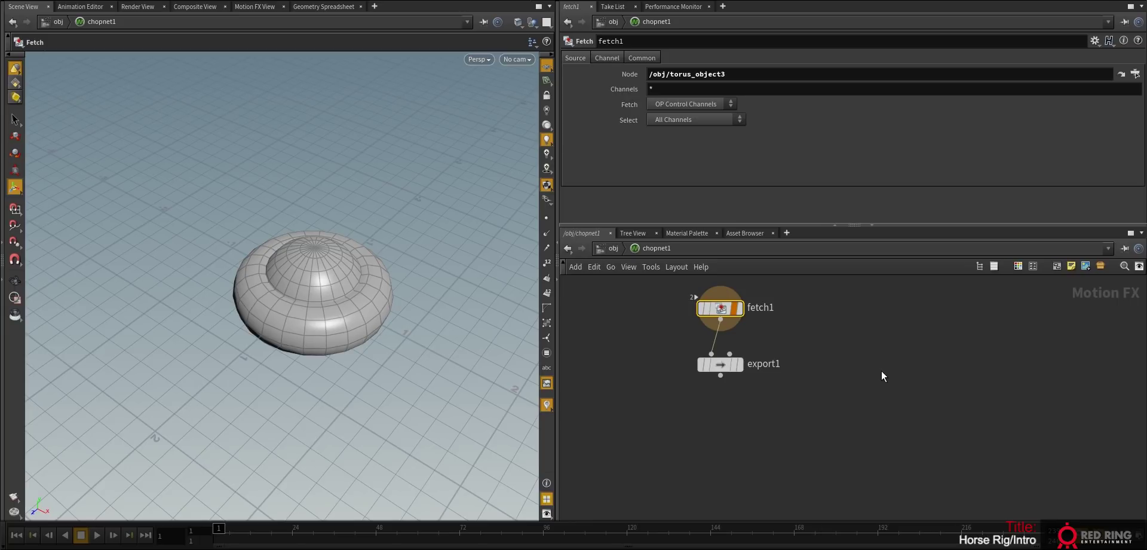
middle_drag(861, 365, 877, 379)
click(614, 249)
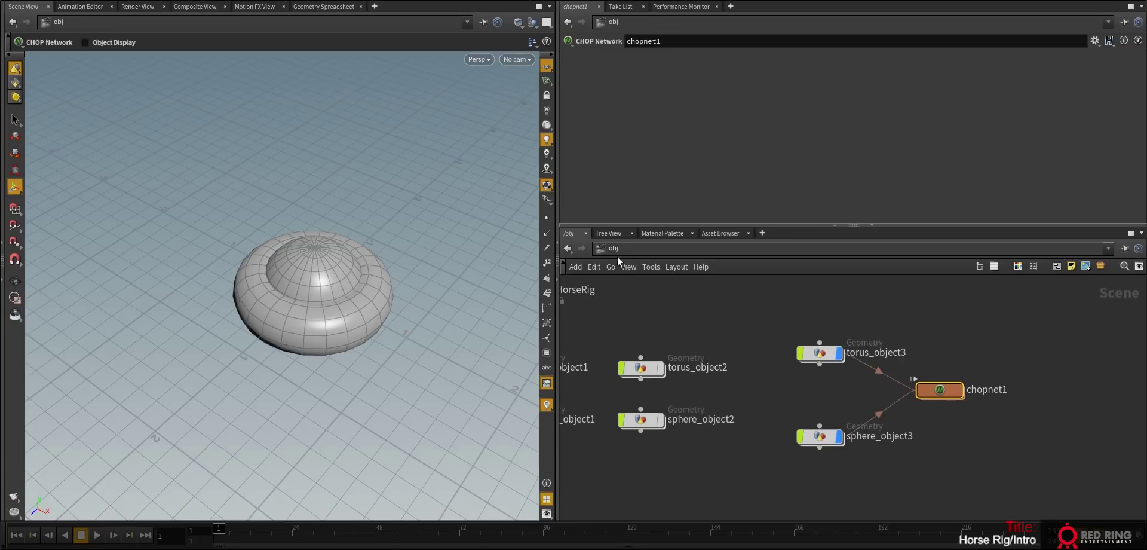
- Make more room for the parameters and review torus_object3's transform and render settings
click(819, 353)
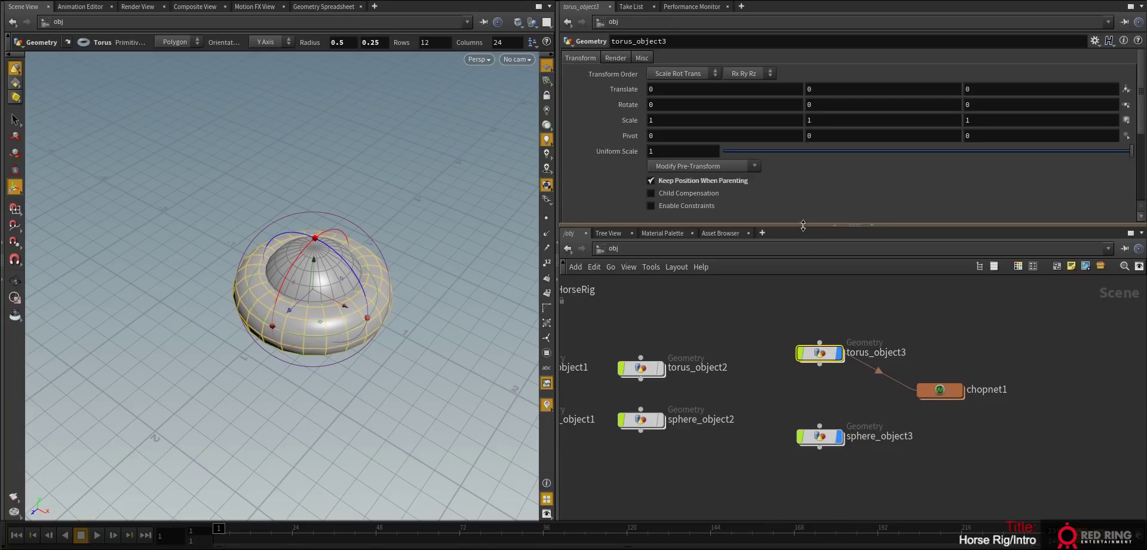
drag(801, 225, 798, 262)
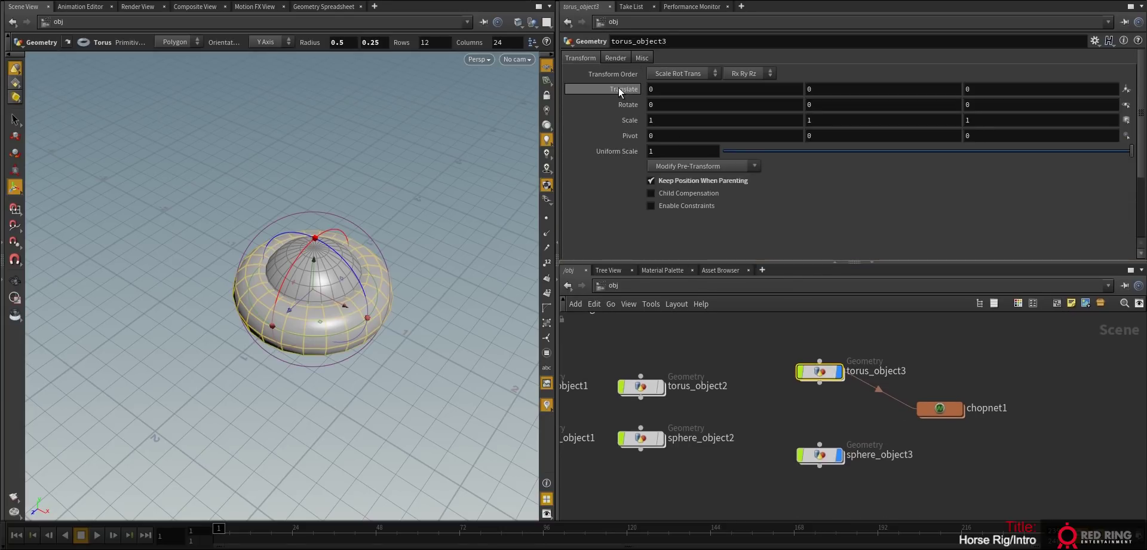
click(610, 56)
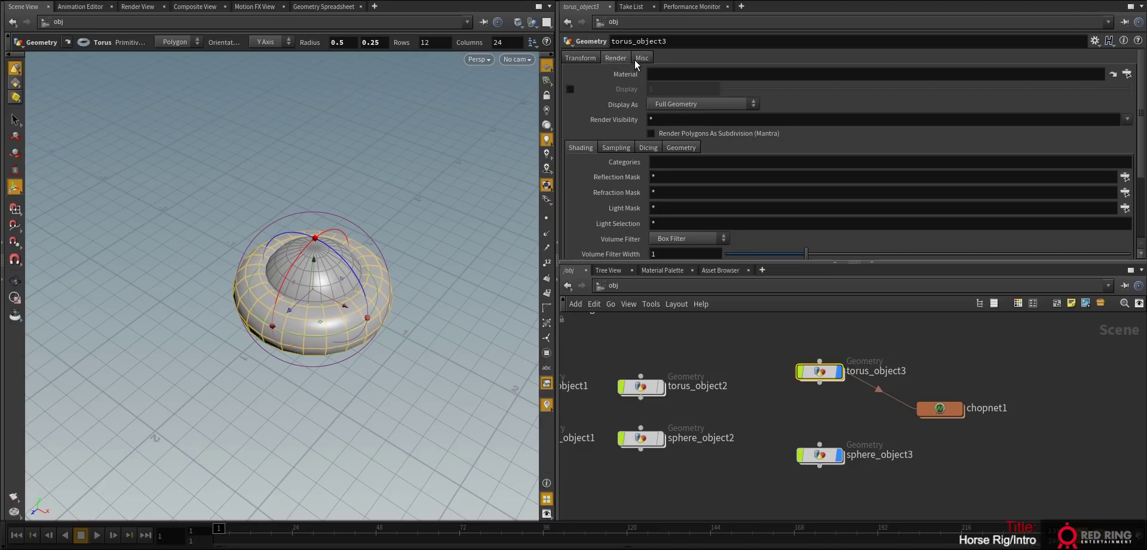
click(578, 58)
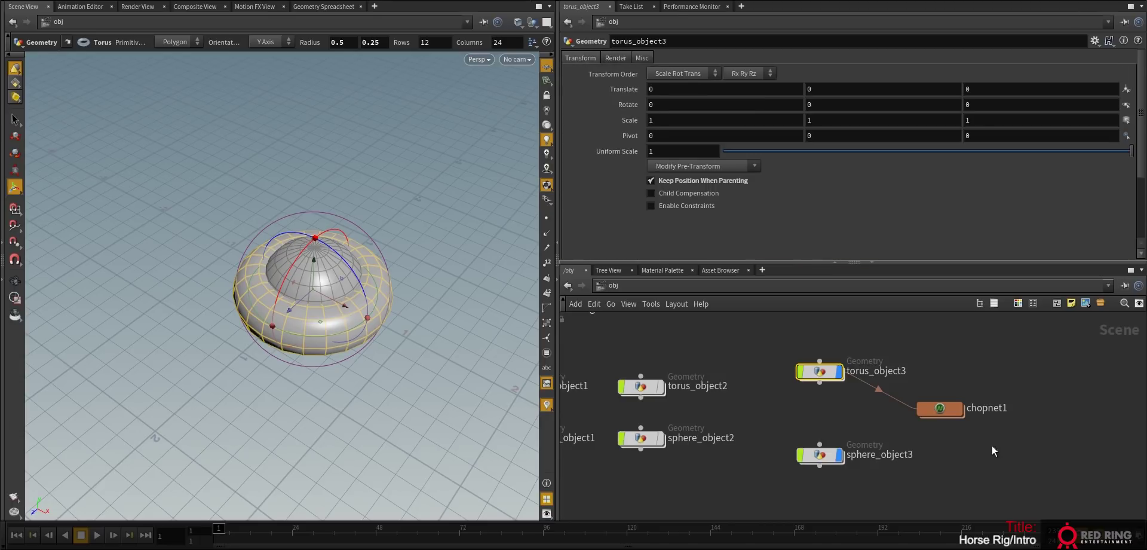
- Inside chopnet1, limit the channels fetched by fetch1 to tx ty tz rx ry rz and copy that channel list
double_click(948, 410)
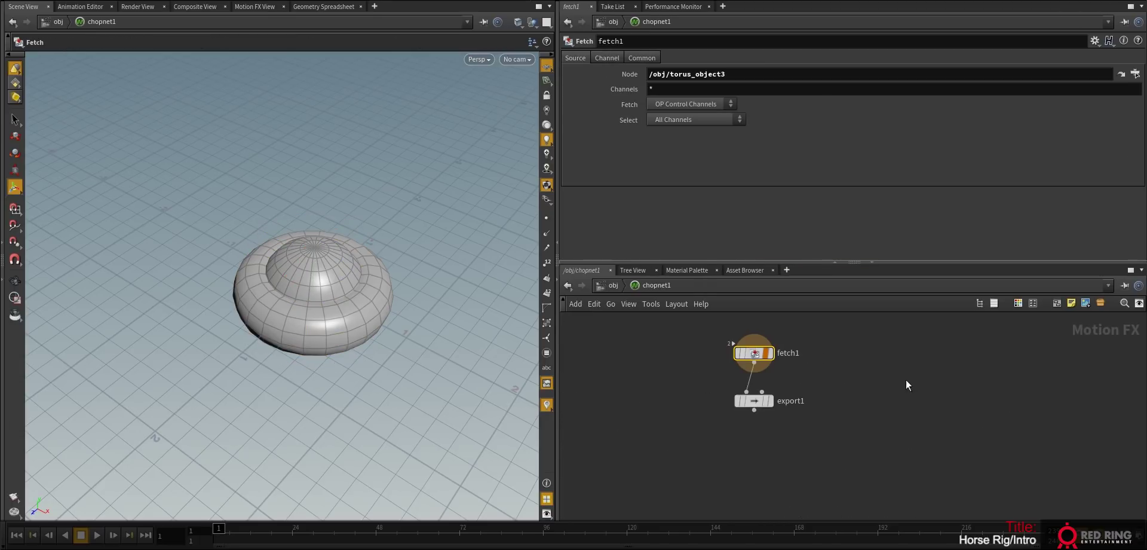
middle_click(756, 356)
click(661, 89)
drag(661, 89, 635, 100)
text(ty)
text(ty)
key(BackSpace)
text(x ty tz rx ry rz)
key(Return)
key(ctrl+c)
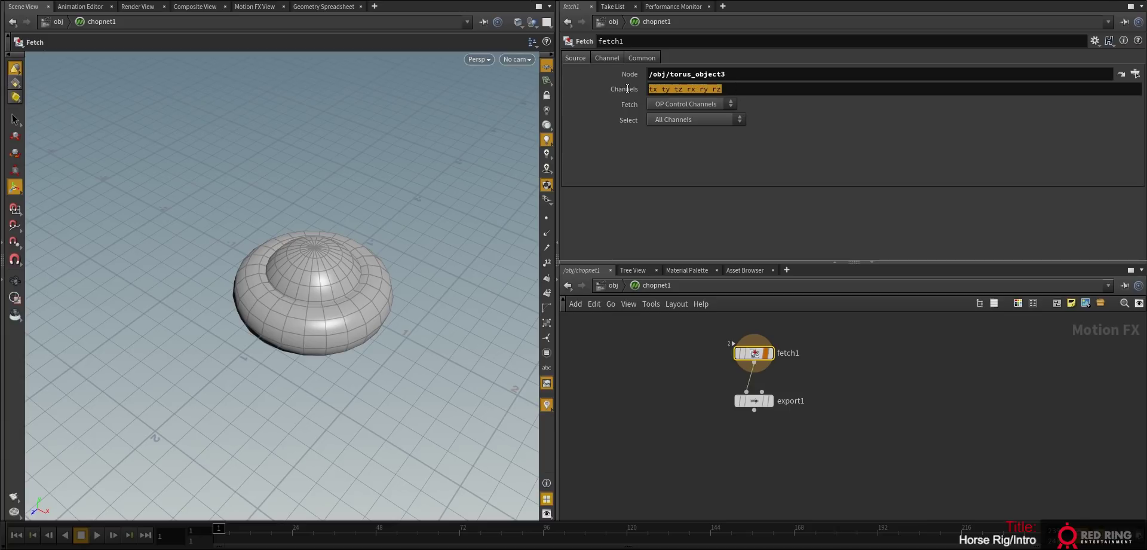
- Set export1's path to tx ty tz rx ry rz and check which channels it can export
click(757, 399)
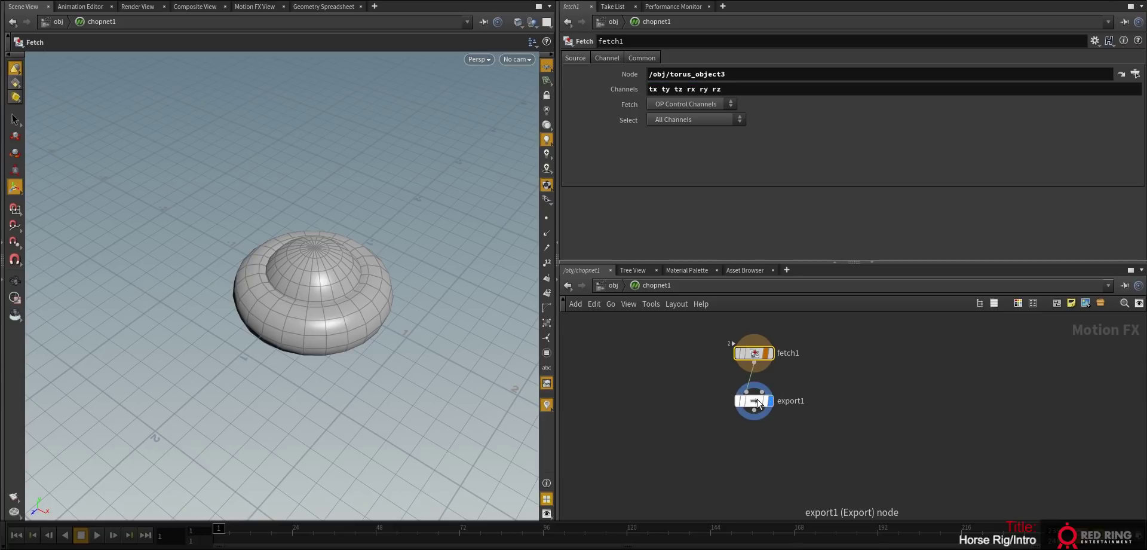
click(673, 105)
text(tx)
drag(674, 107, 573, 102)
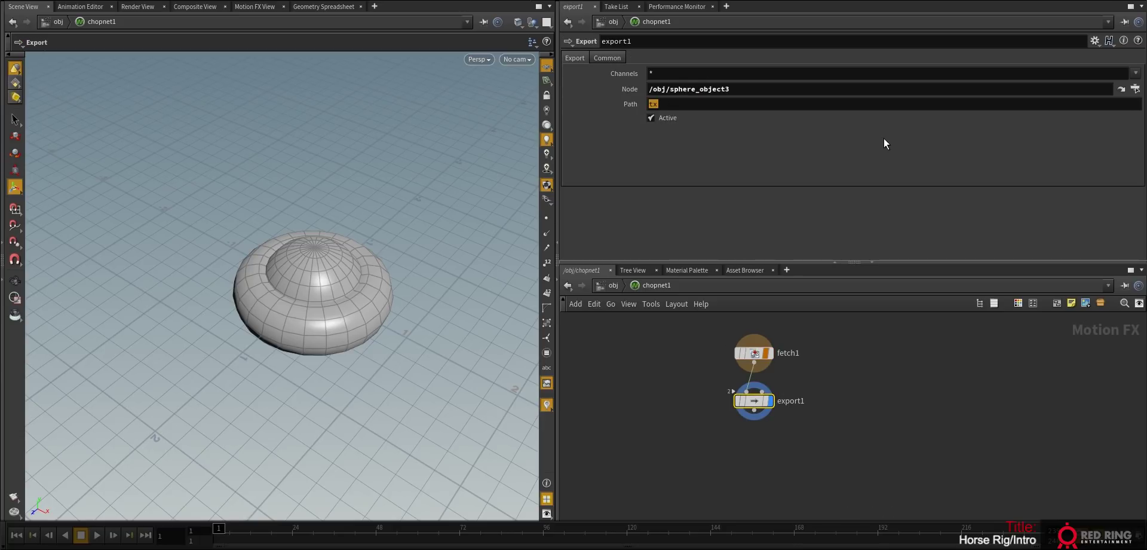
key(ctrl+v)
key(Return)
click(1135, 73)
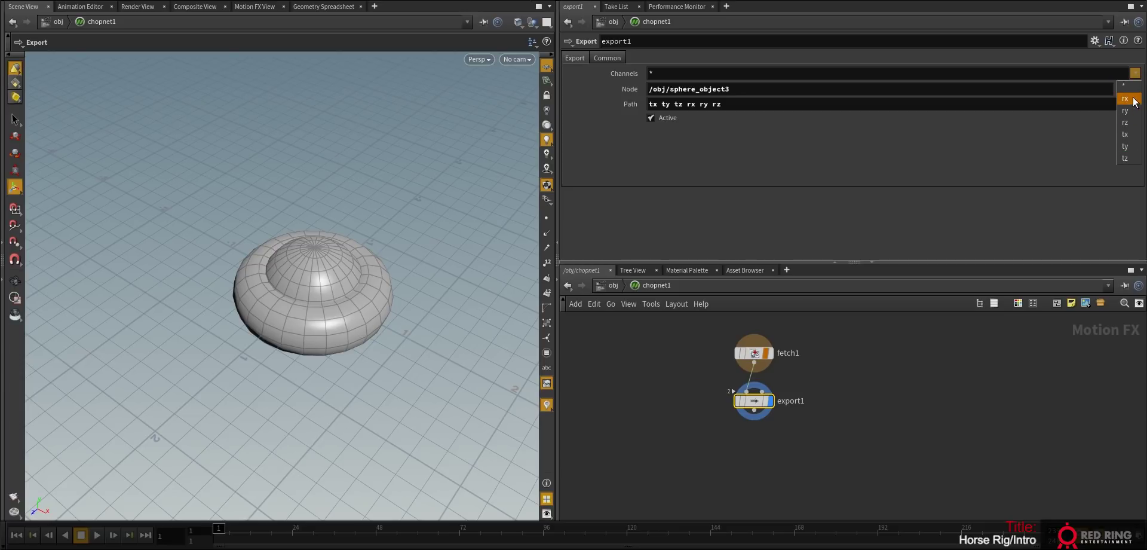
click(843, 445)
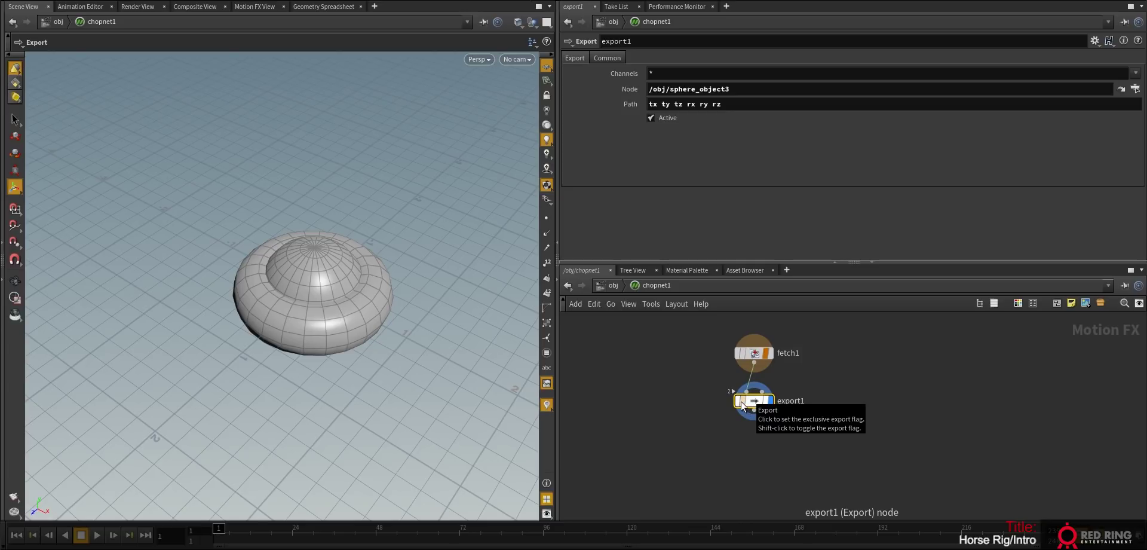
- At object level, move torus_object3 to about X -0.96, Z -0.36 and check sphere_object3's transform values
click(612, 284)
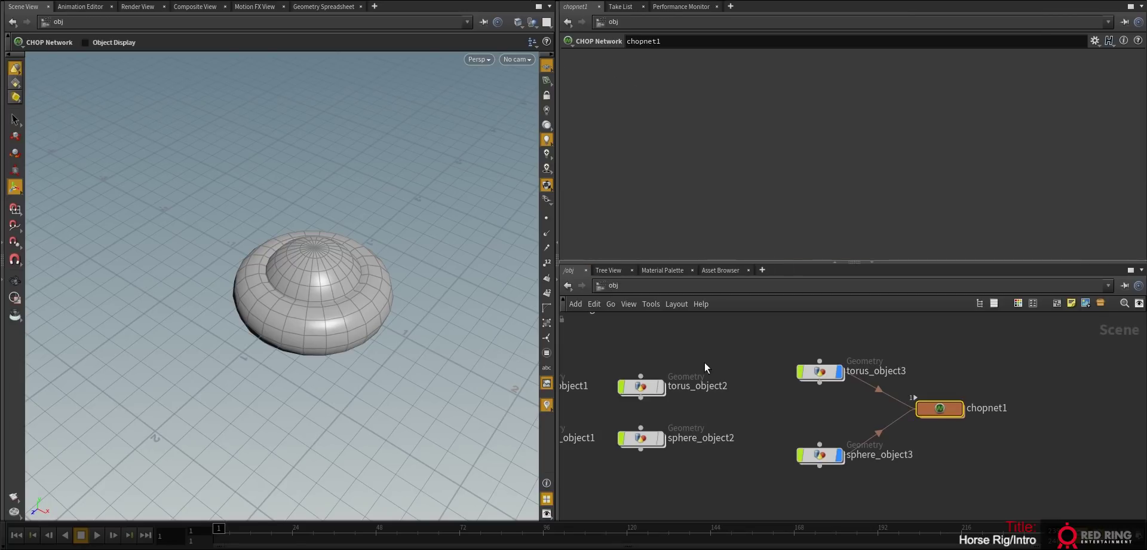
click(818, 453)
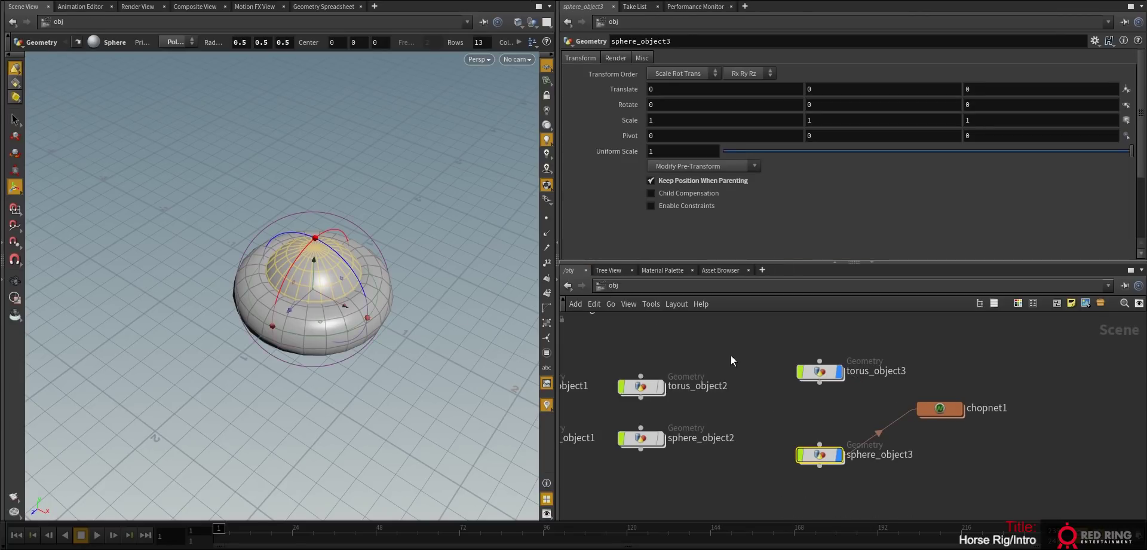
click(819, 371)
drag(314, 313, 263, 258)
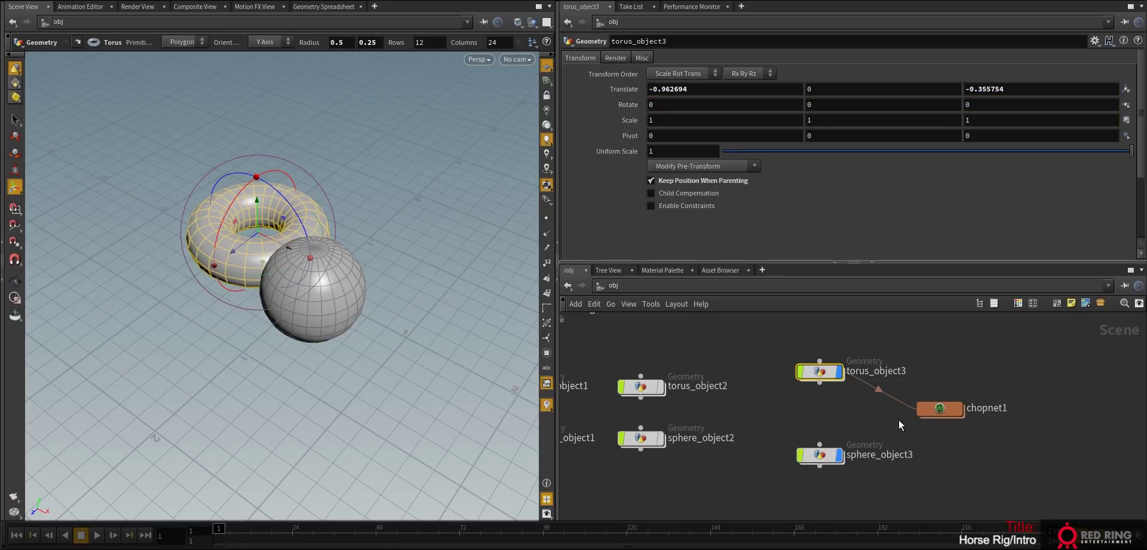
click(830, 456)
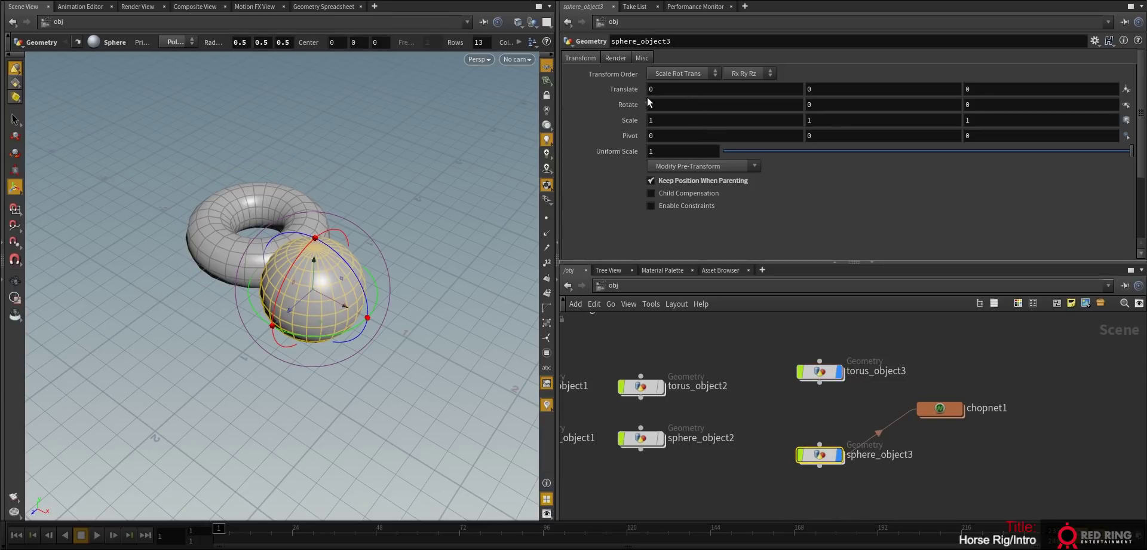
- Turn on the export flag of export1 inside chopnet1, nudge its nodes into place, and return to object level
double_click(940, 408)
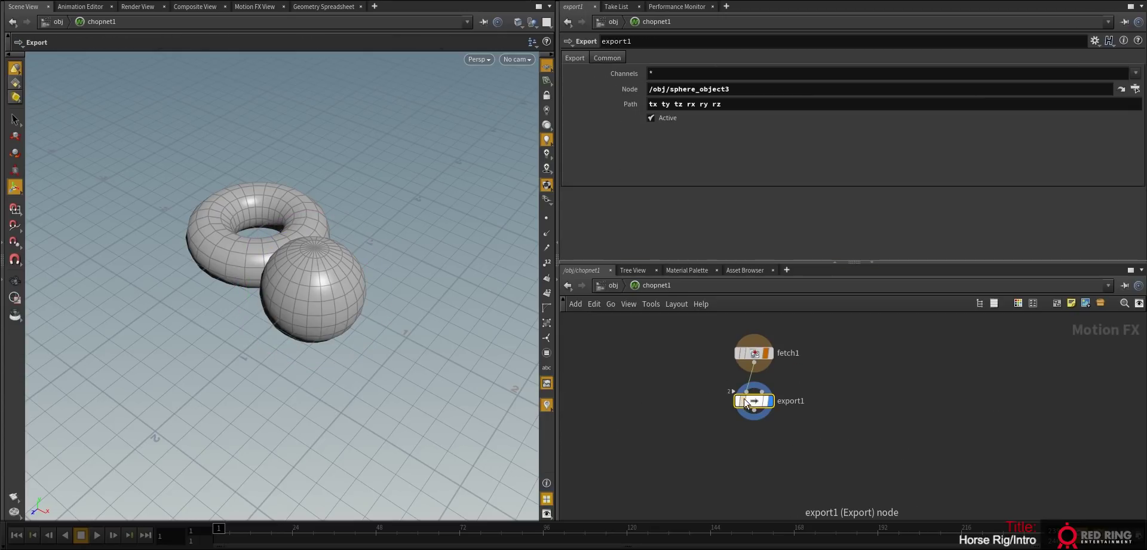
drag(757, 355, 761, 357)
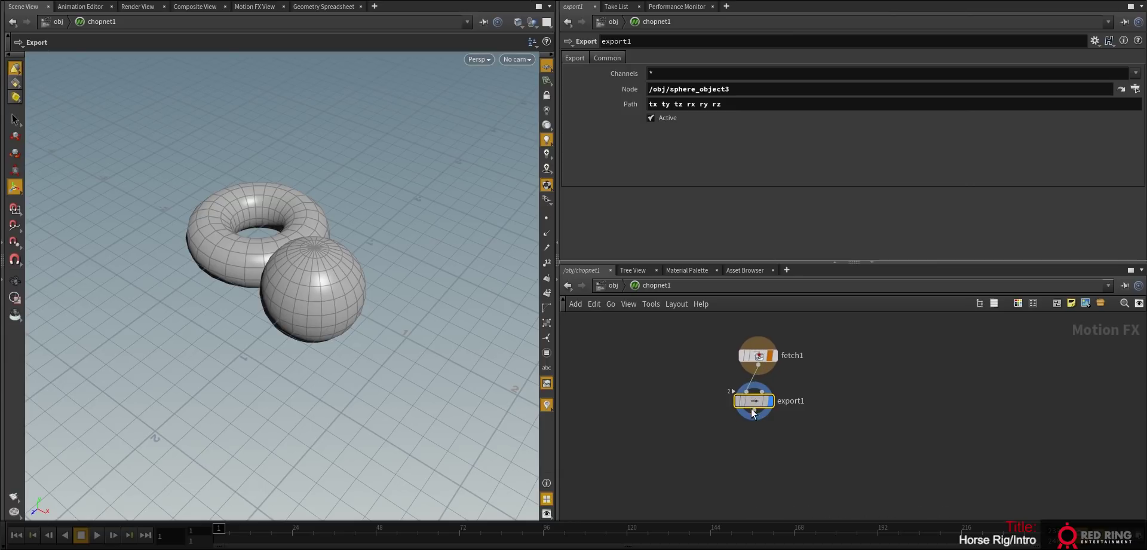
drag(751, 409, 748, 415)
click(744, 412)
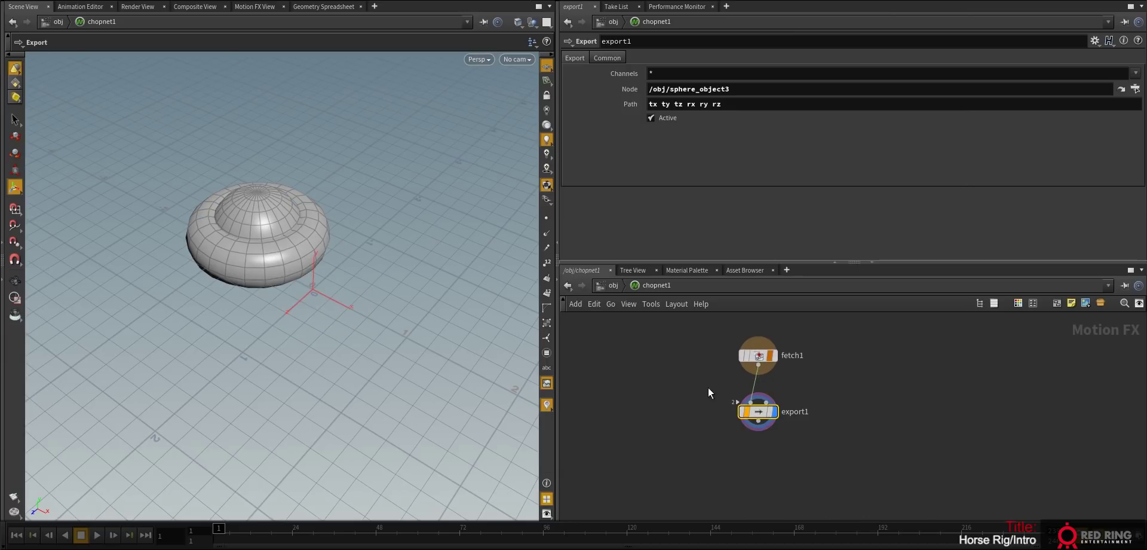
click(614, 285)
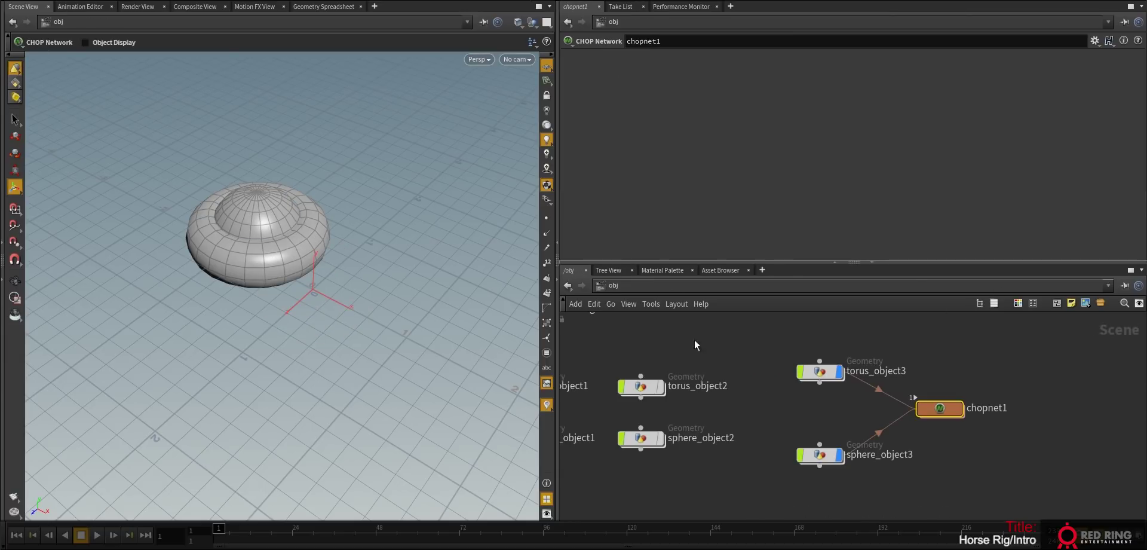
- Move sphere_object3 across the ground plane to about X -0.31, Z -0.49 and check torus_object3's transform values
click(825, 453)
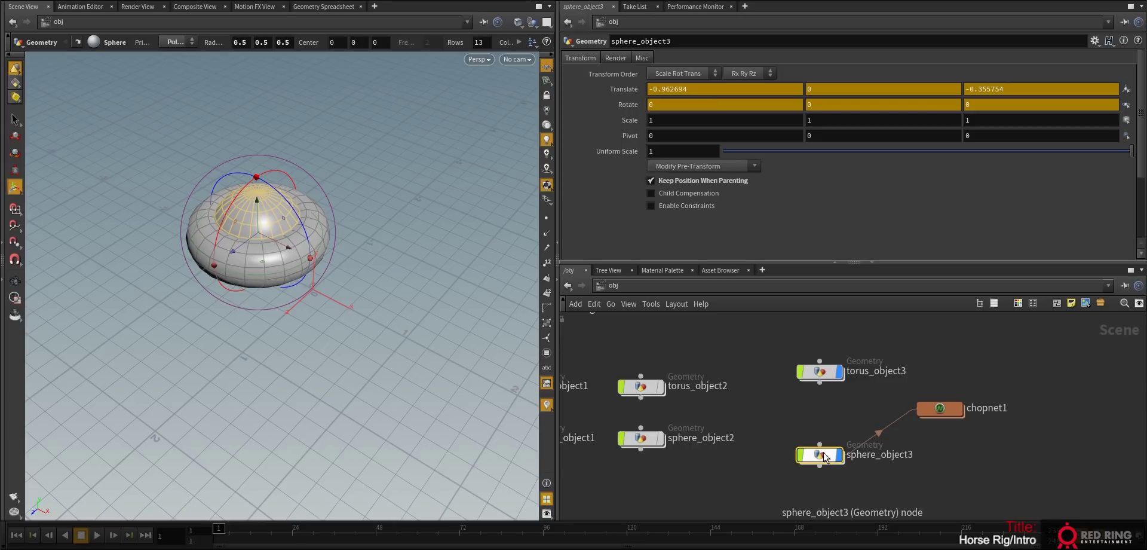
drag(264, 262, 325, 284)
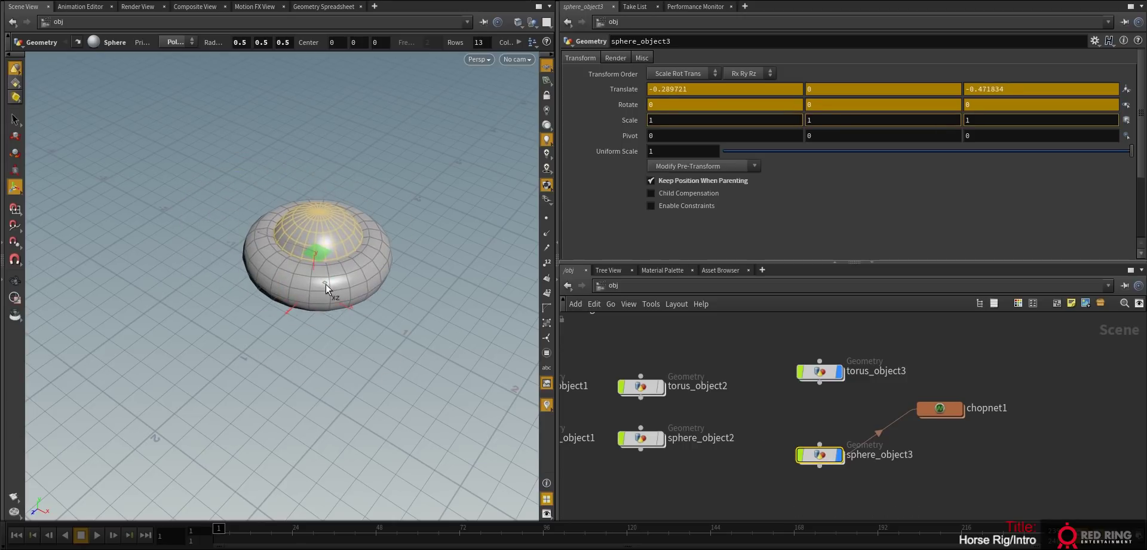
click(838, 375)
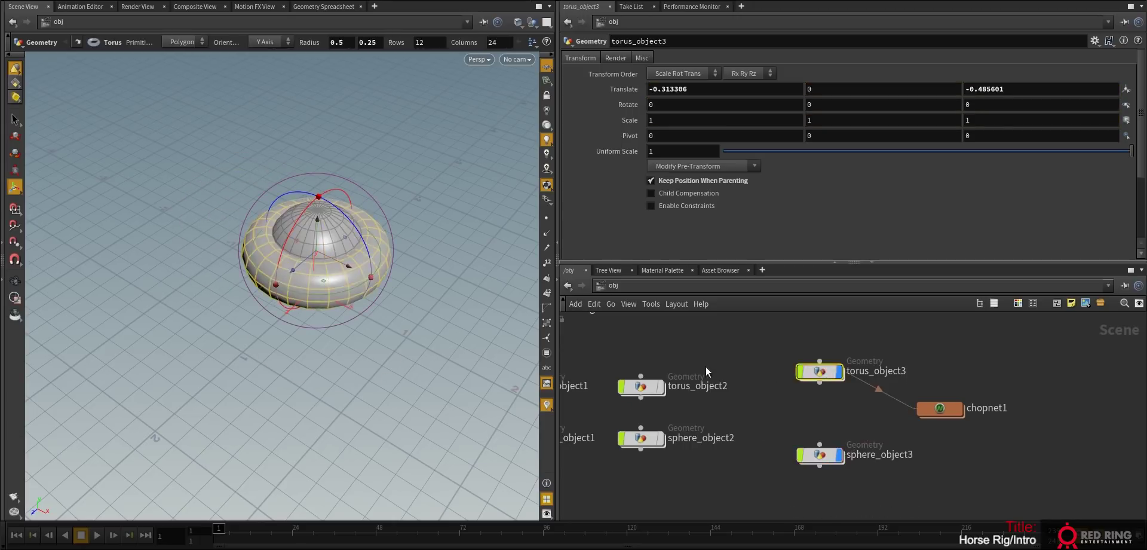
- Compare sphere_object3's exported channels, and move torus_object3 across the ground plane, ending at about X -0.21, Z -0.16
click(823, 457)
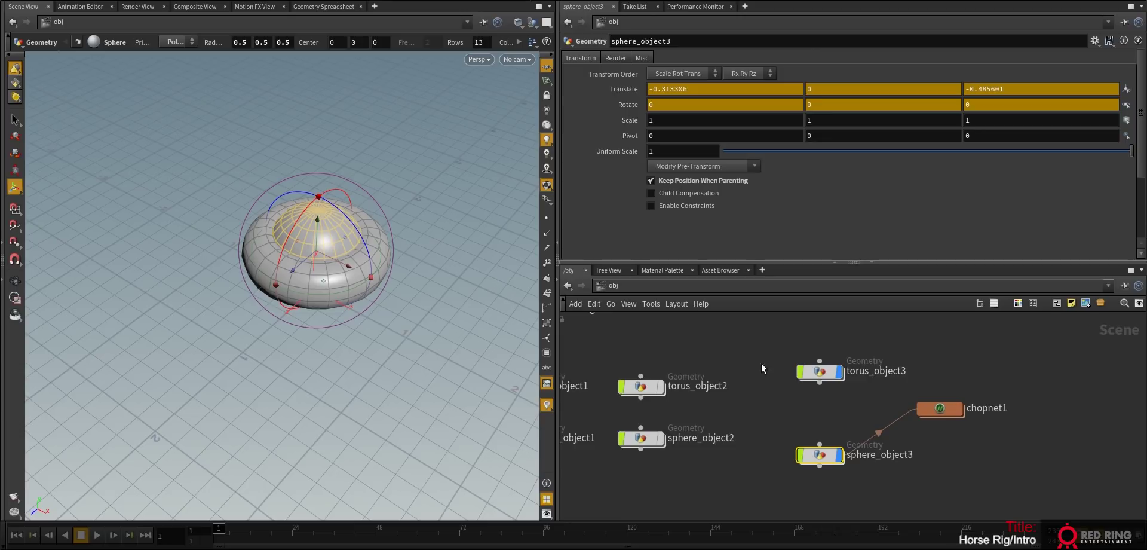
click(811, 372)
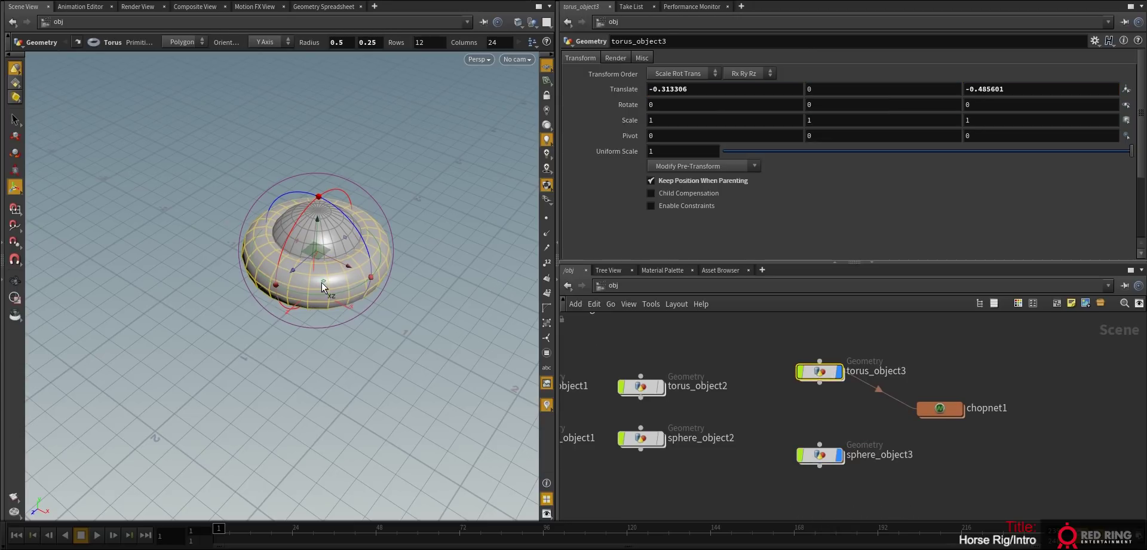
drag(321, 282, 242, 286)
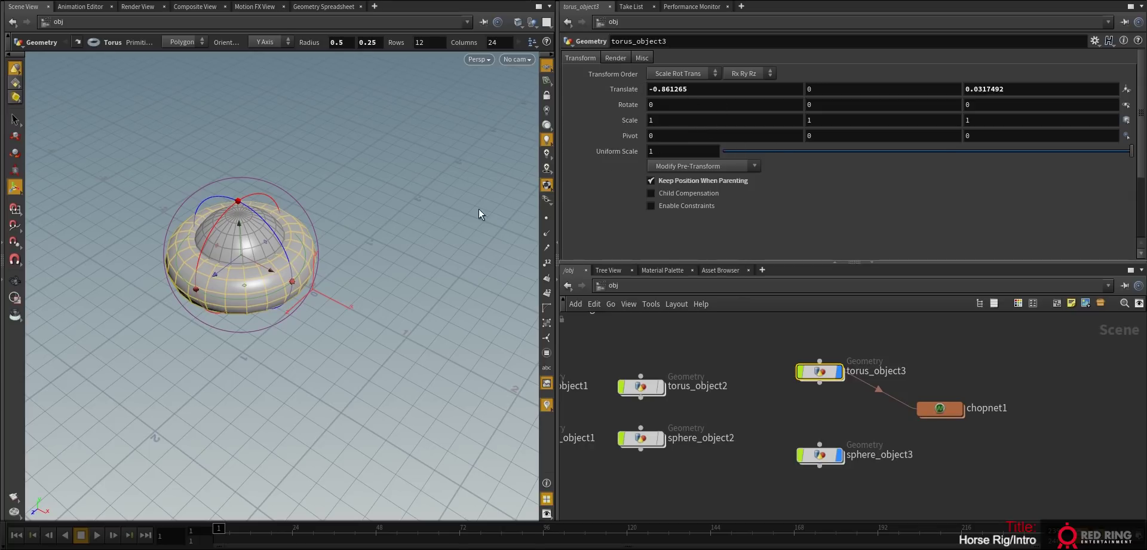
drag(244, 285, 313, 305)
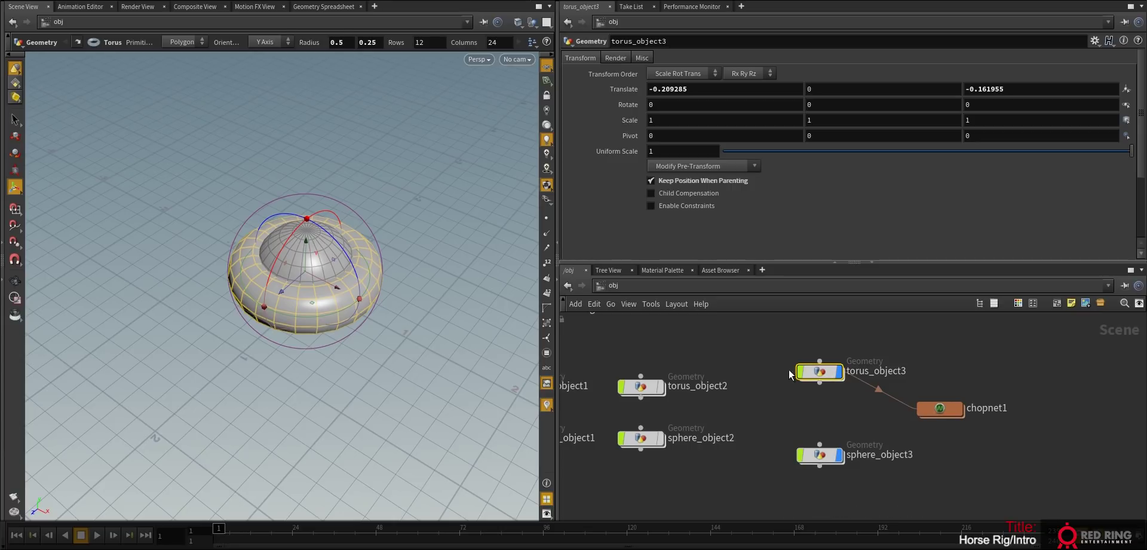
- Move sphere_object3 to about X -0.86, Z -0.94, and compare its exported channels with the references linking torus_object2 and sphere_object2
middle_drag(772, 399, 772, 378)
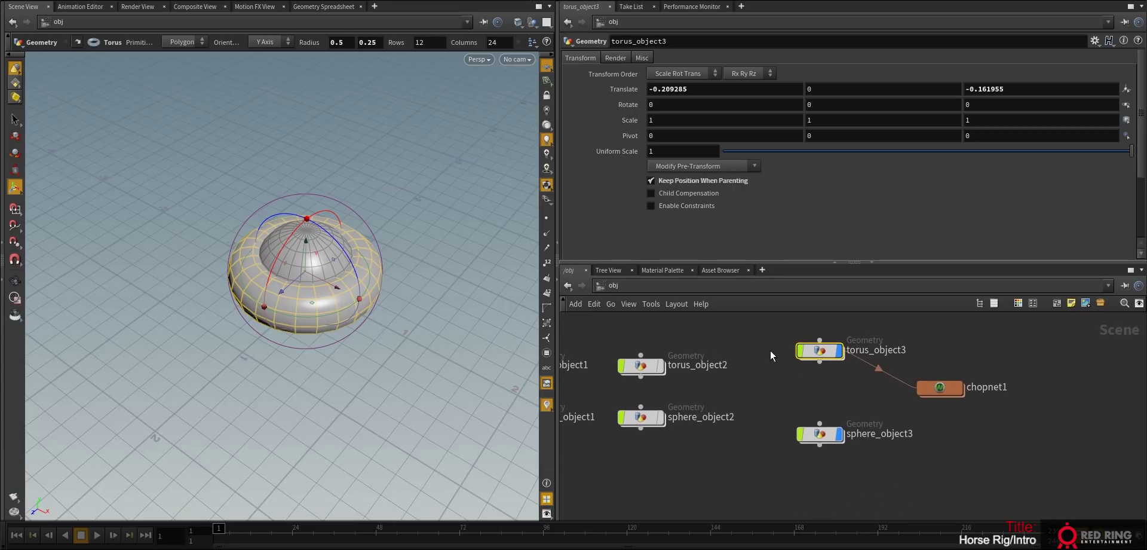
click(822, 434)
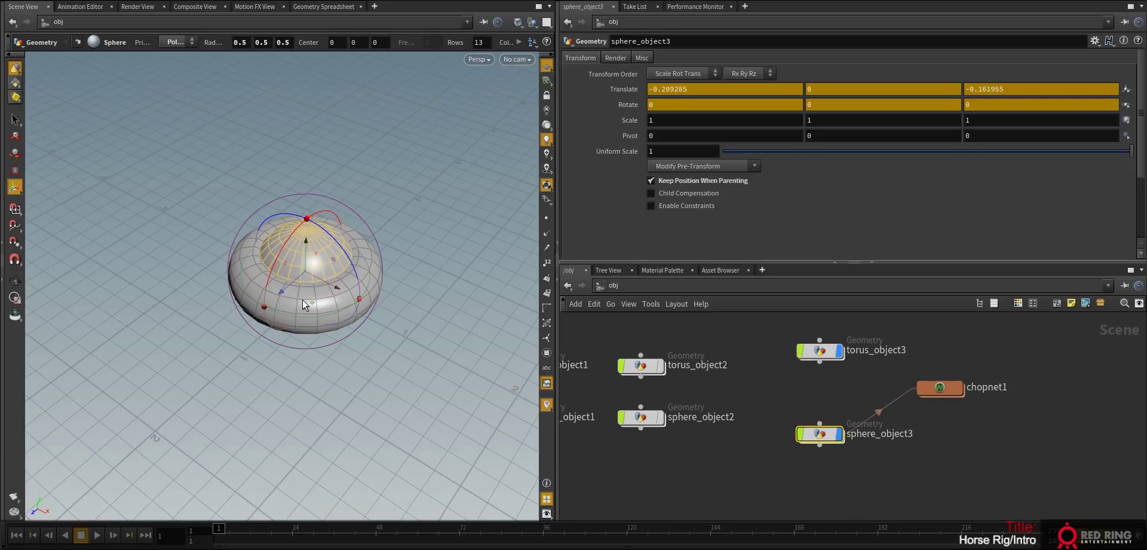
drag(313, 302, 295, 239)
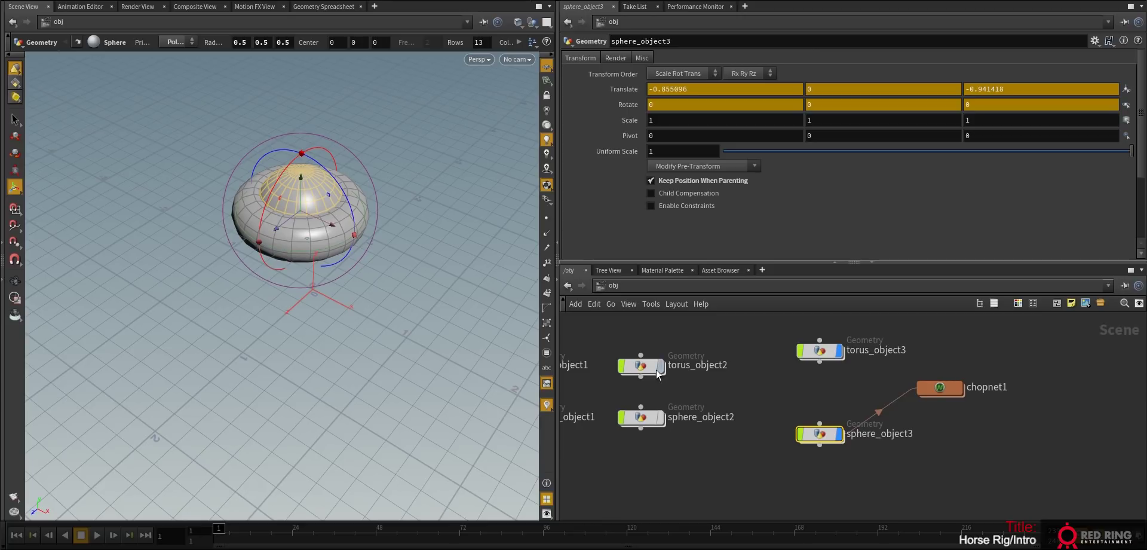
drag(604, 332, 648, 454)
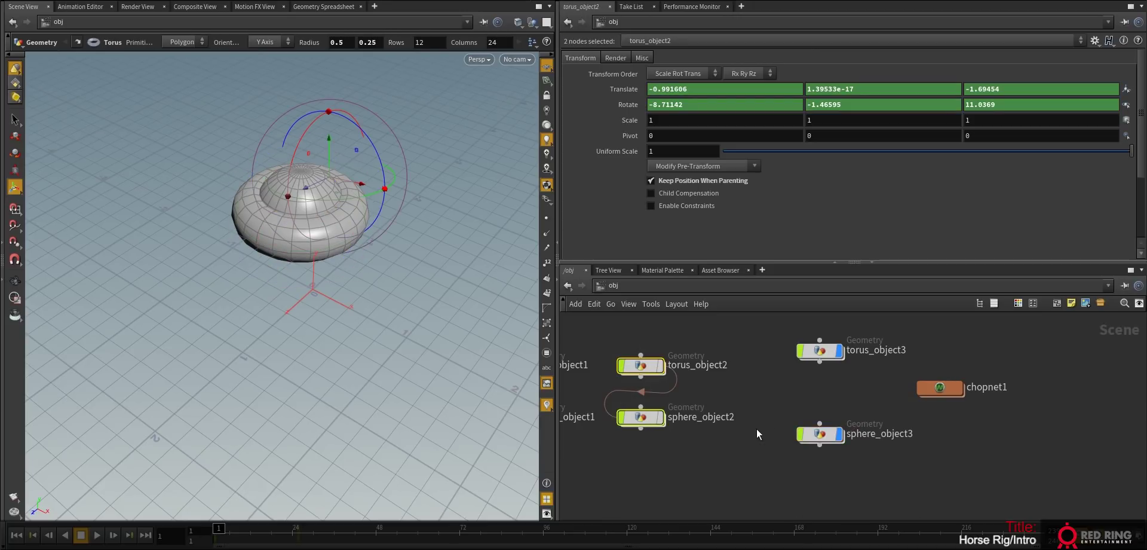
click(819, 434)
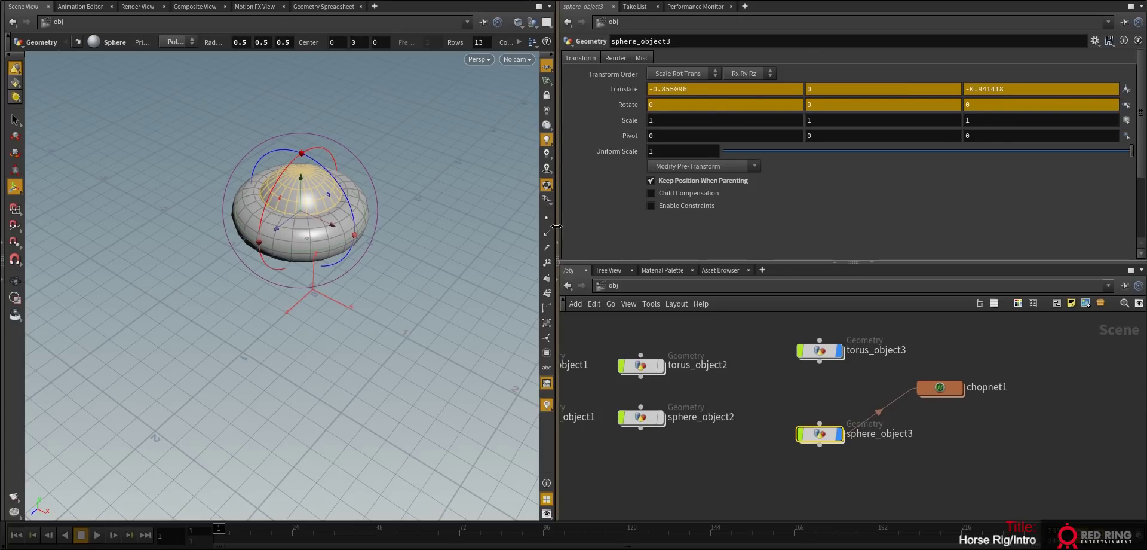
- Widen the 3D viewport and tighten the network layout of sphere_object3 and chopnet1 around torus_object3
drag(558, 227, 670, 226)
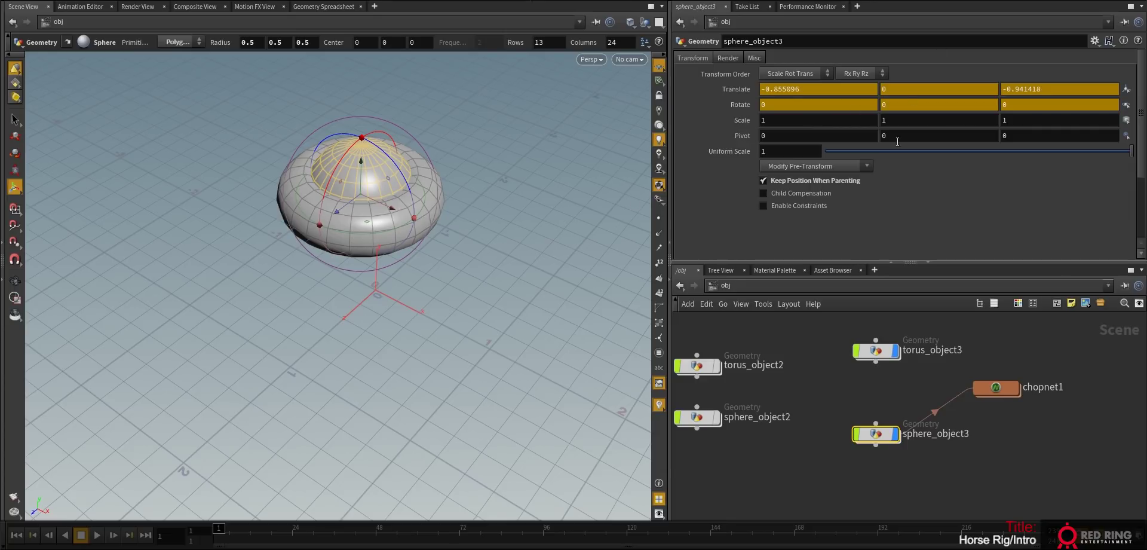
middle_drag(885, 373, 826, 380)
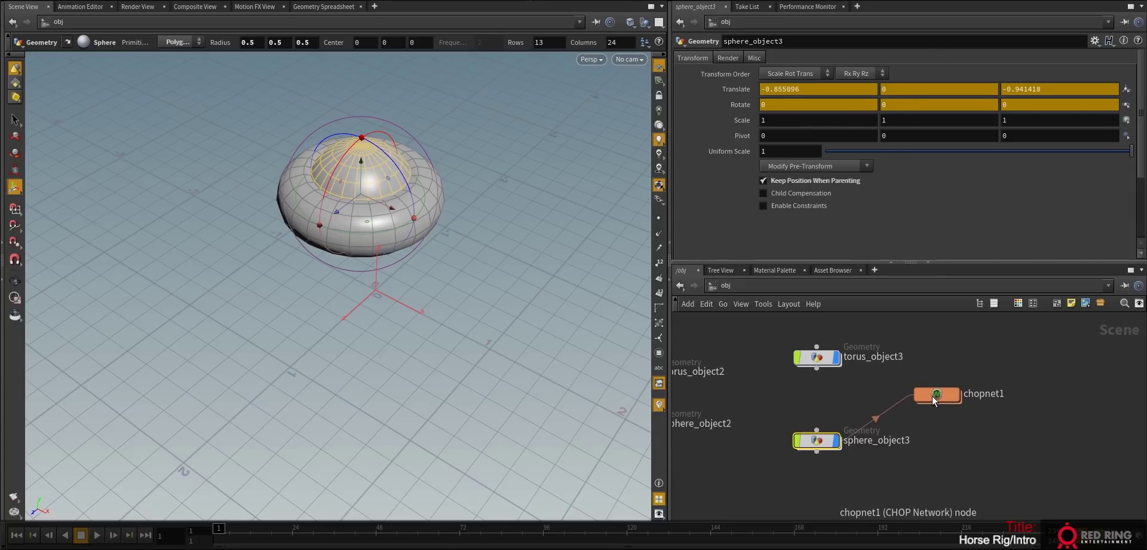
drag(828, 440, 827, 425)
mouse_move(940, 393)
mouse_down()
mouse_move(927, 401)
mouse_move(948, 391)
mouse_up()
- Examine the links of torus_object3 and sphere_object3 to chopnet1, deselect both, and view the objects from a slightly different angle
click(815, 360)
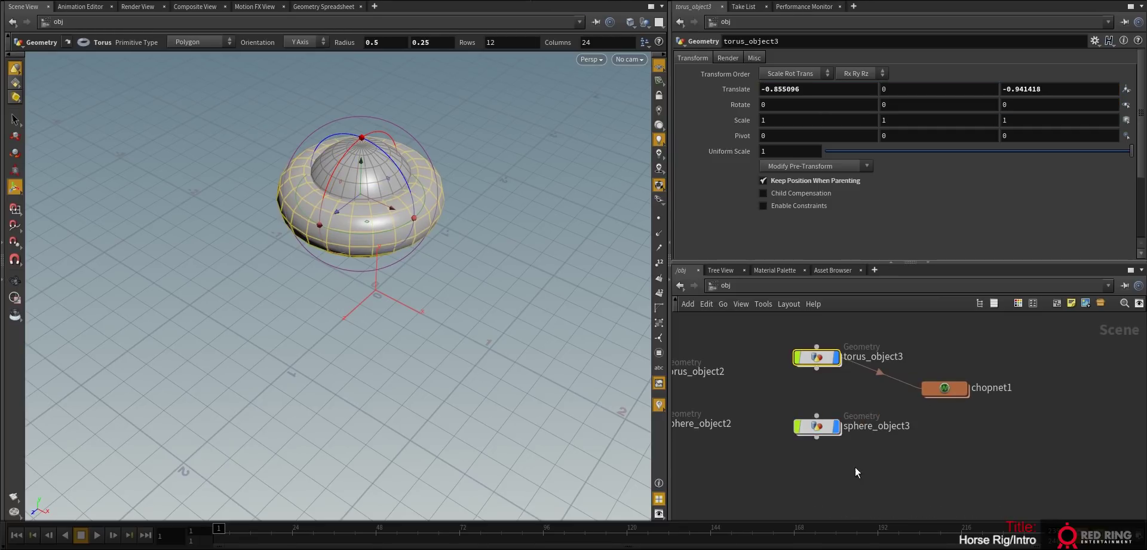
drag(854, 467, 798, 335)
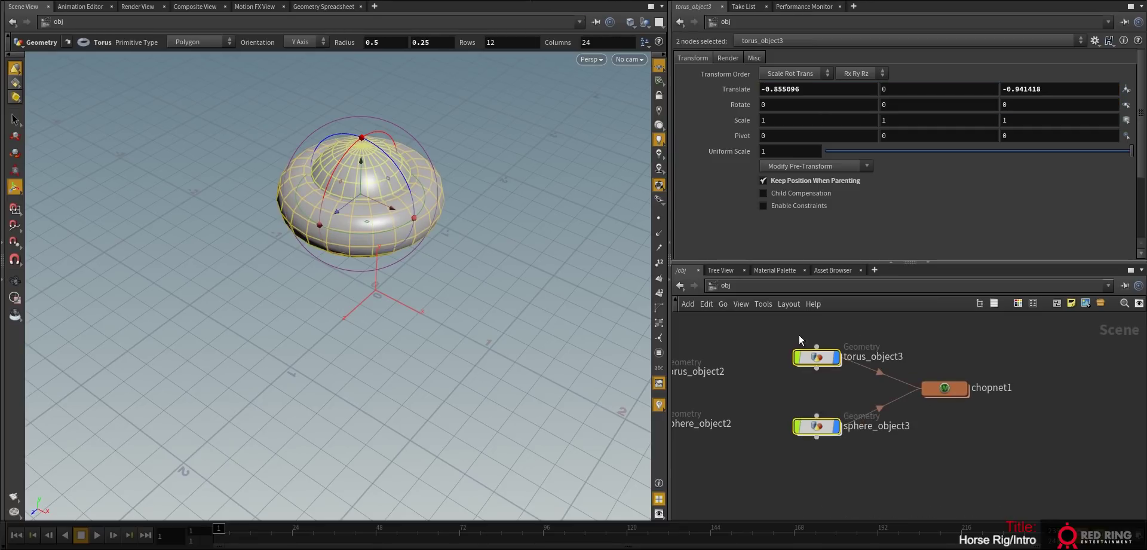
click(895, 454)
alt+drag(413, 183, 409, 201)
alt+right_drag(408, 200, 388, 267)
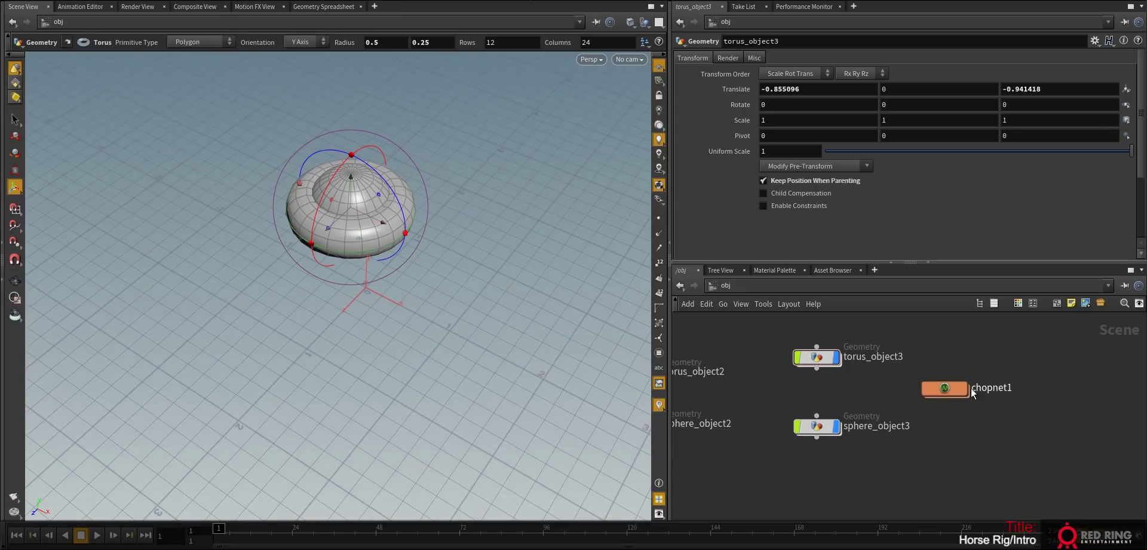
- Open chopnet1 and spread fetch1 and export1 apart to make room between them
double_click(940, 393)
scroll(829, 406, up, 2)
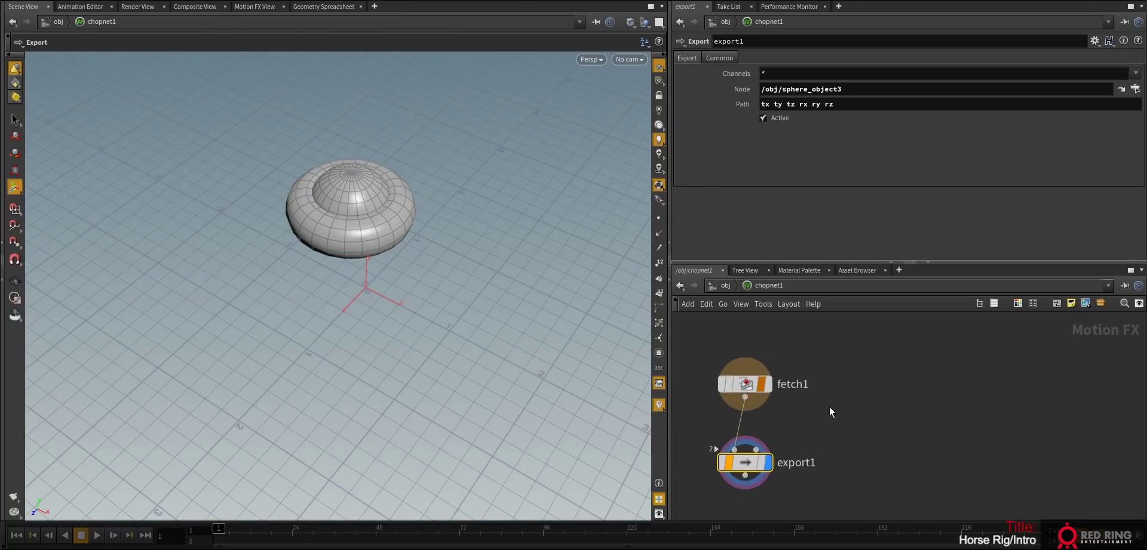
middle_drag(829, 409, 909, 396)
drag(823, 370, 775, 352)
middle_drag(890, 382, 914, 359)
drag(846, 425, 851, 457)
drag(800, 333, 784, 340)
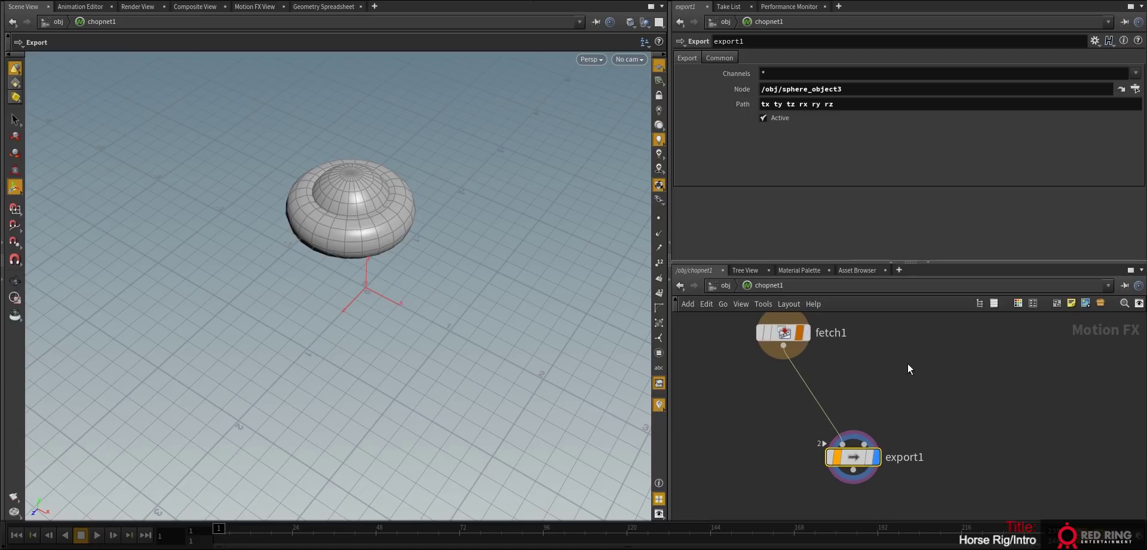
- Add a Blend (Constraints) node beside fetch1 in chopnet1
key(Tab)
text(ble)
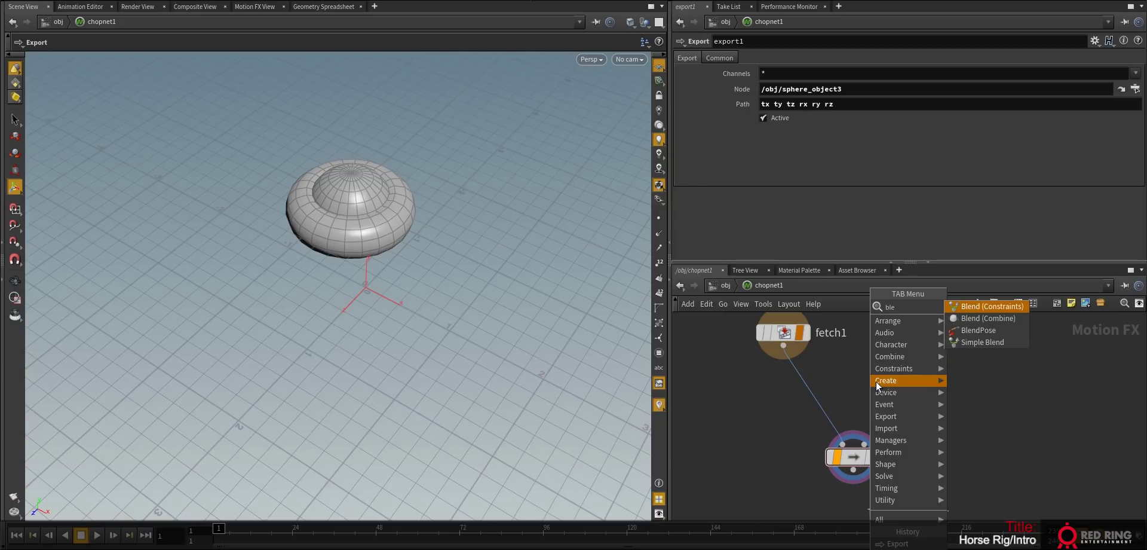
click(973, 307)
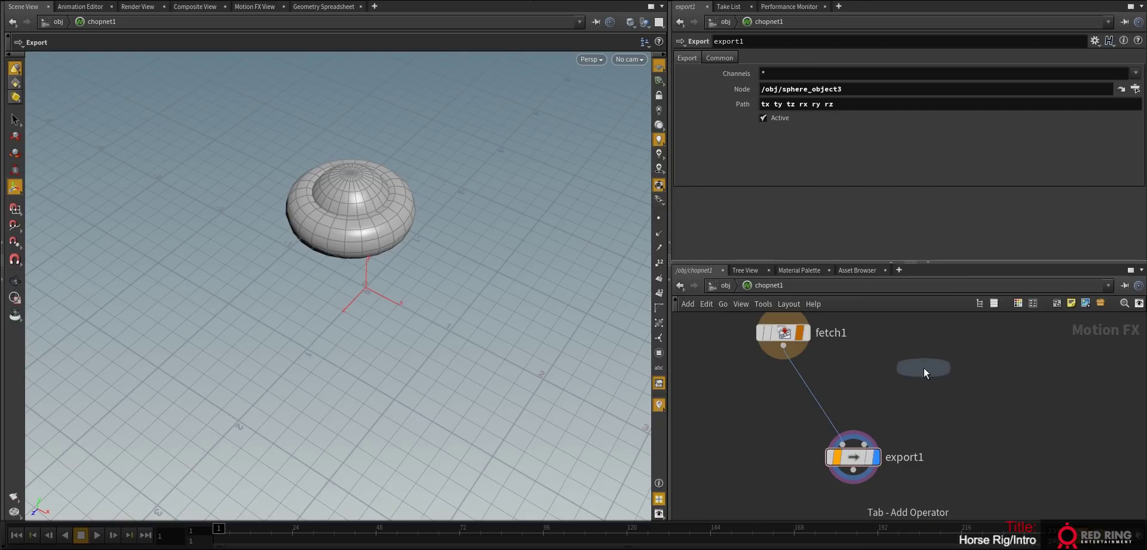
click(923, 367)
middle_drag(916, 403, 905, 431)
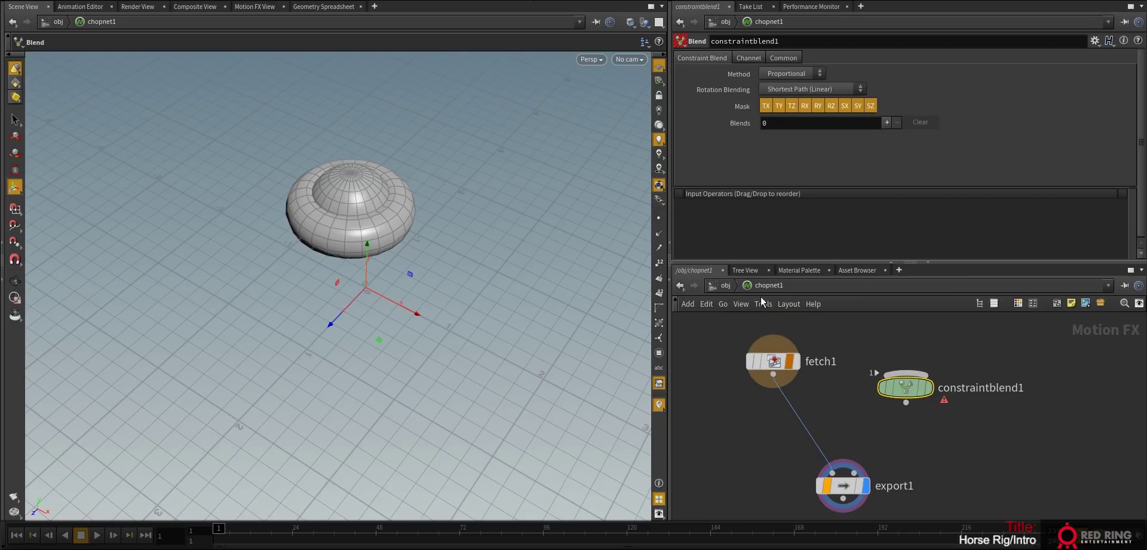
- Return to the object level and duplicate torus_object3, placing the copy above chopnet1 in the network
click(717, 283)
middle_drag(1006, 358, 995, 436)
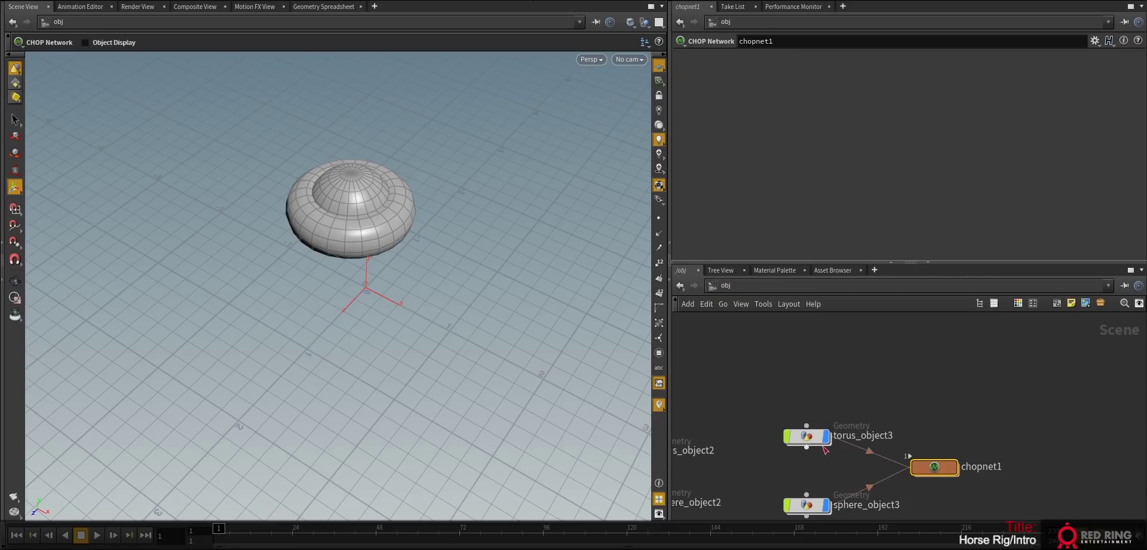
drag(808, 436, 941, 374)
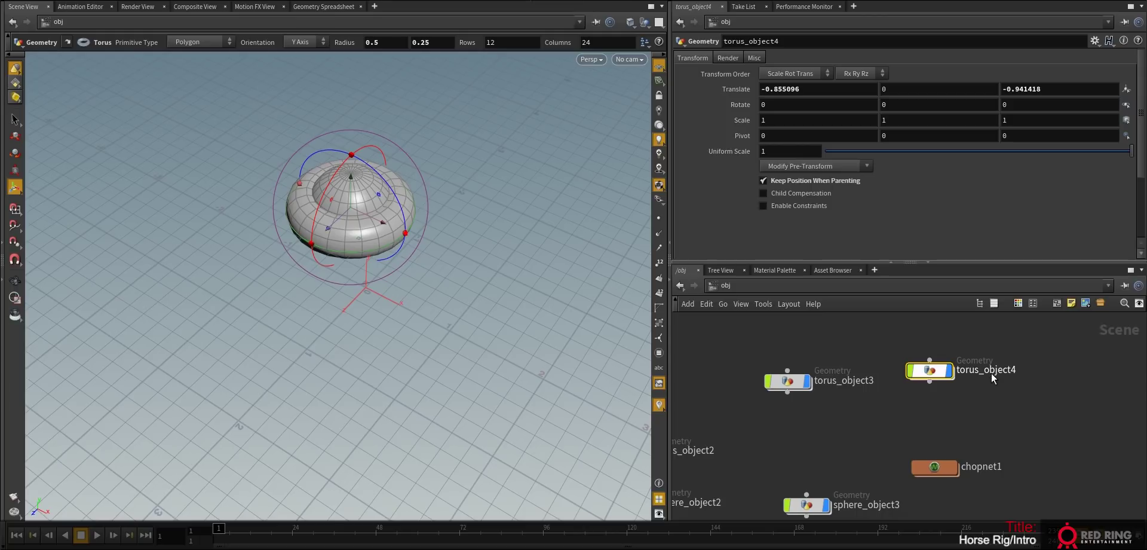
middle_drag(974, 402, 976, 389)
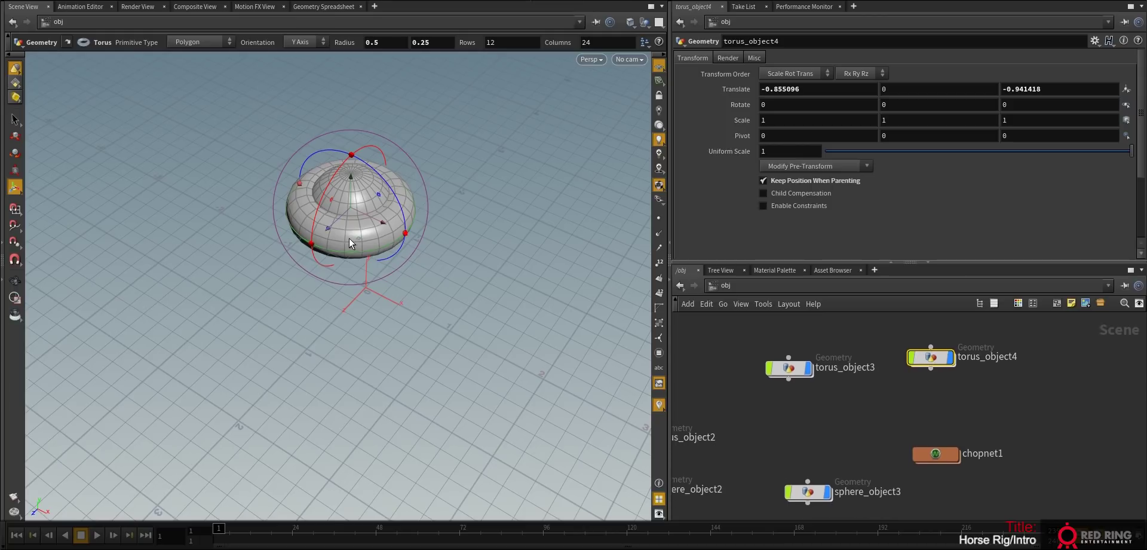
- Move torus_object4 across the ground plane, away from the original torus, to about X -0.65, Z -4.19
drag(358, 238, 500, 115)
alt+middle_drag(474, 194, 464, 269)
alt+drag(463, 269, 464, 240)
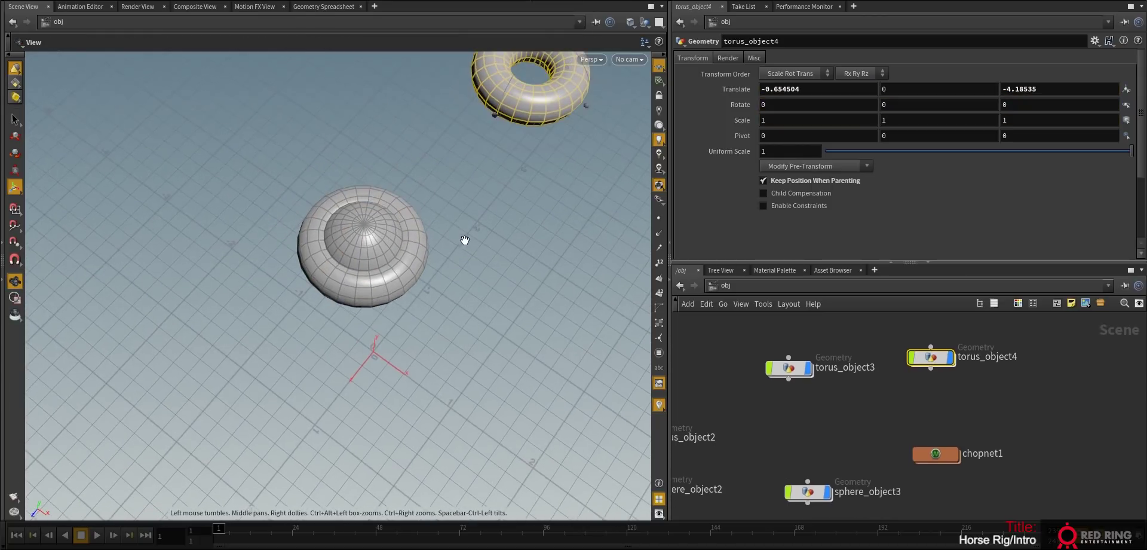
alt+middle_drag(465, 240, 451, 363)
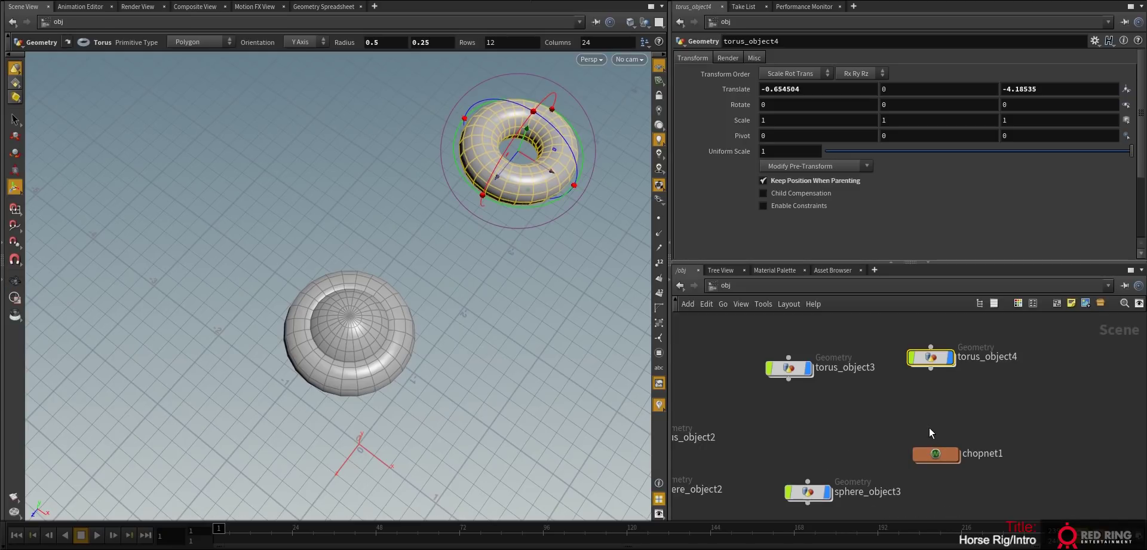
- Inside chopnet1, insert constraintblend1 between fetch1 and export1, and duplicate fetch1 alongside the original
double_click(936, 454)
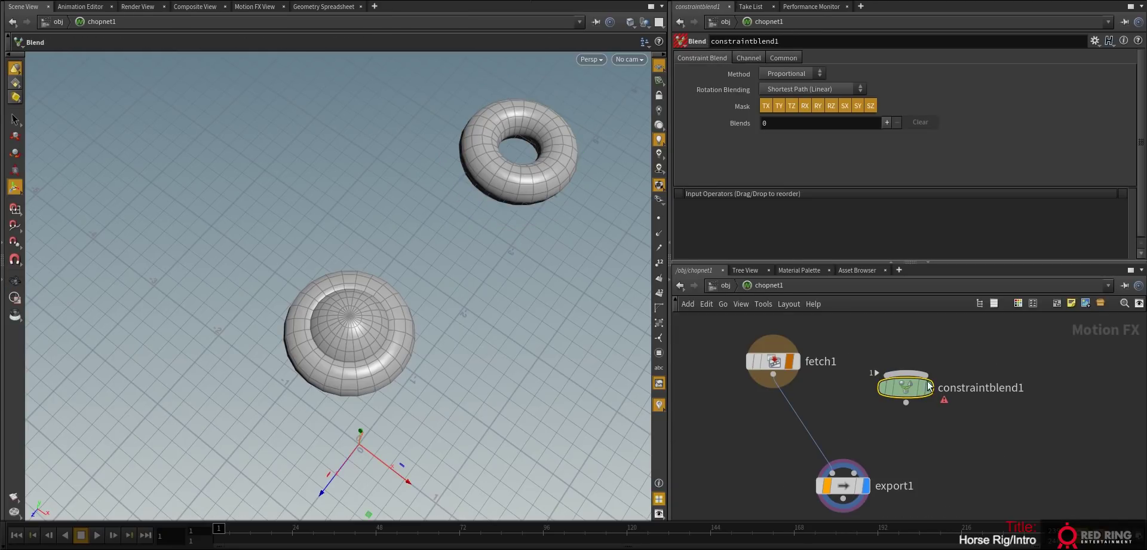
drag(933, 387, 795, 418)
alt+drag(772, 360, 887, 352)
drag(794, 418, 827, 422)
- Set fetch2's source node to /obj/torus_object4 and wire fetch2 into constraintblend1 as a second input
click(849, 74)
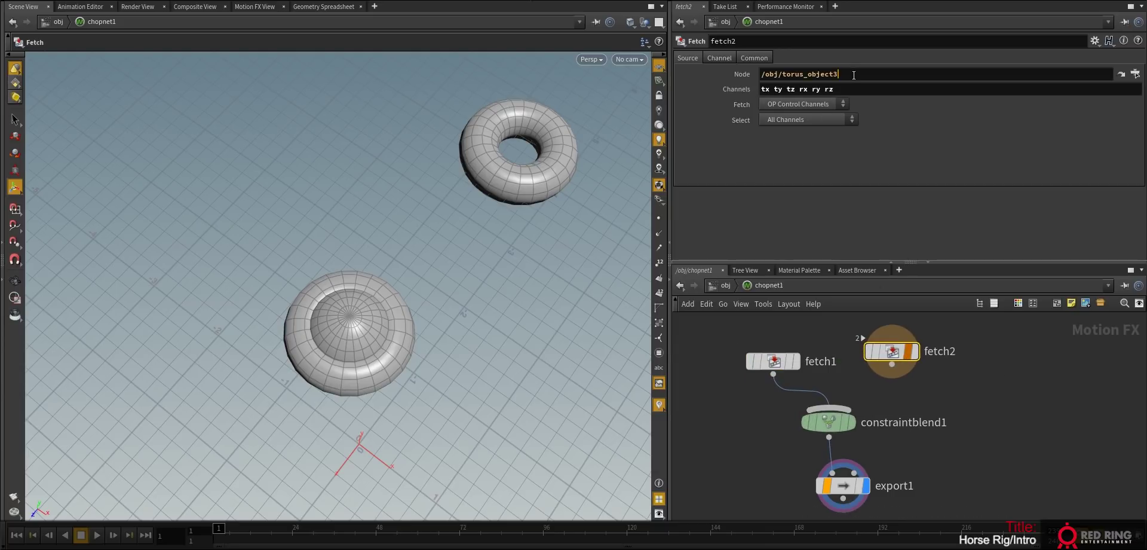
key(BackSpace)
text(4)
key(Return)
click(891, 364)
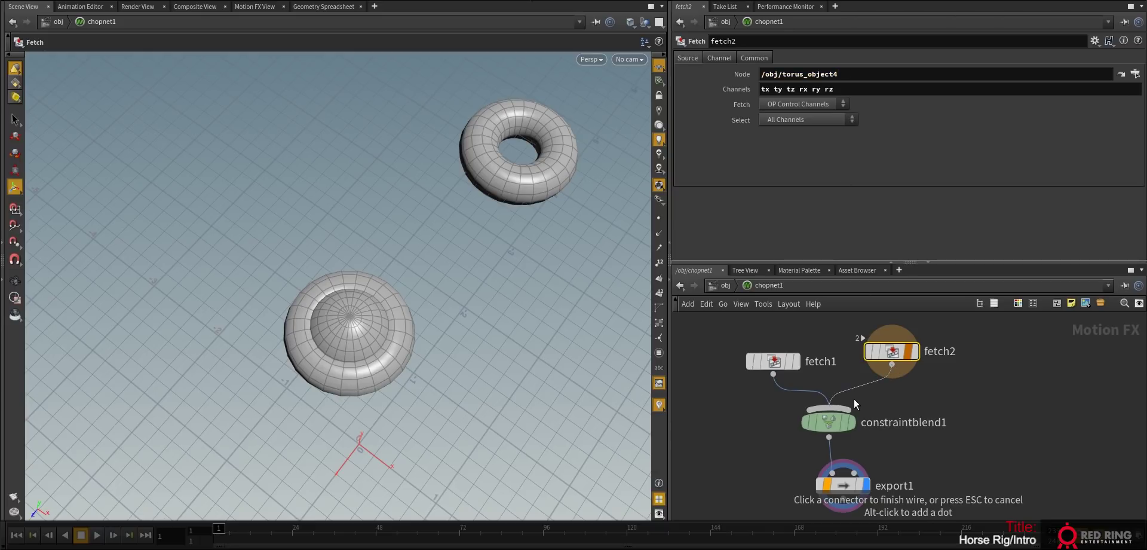
click(829, 408)
- Set the number of blends on constraintblend1 to 2
middle_drag(889, 452, 894, 422)
click(831, 388)
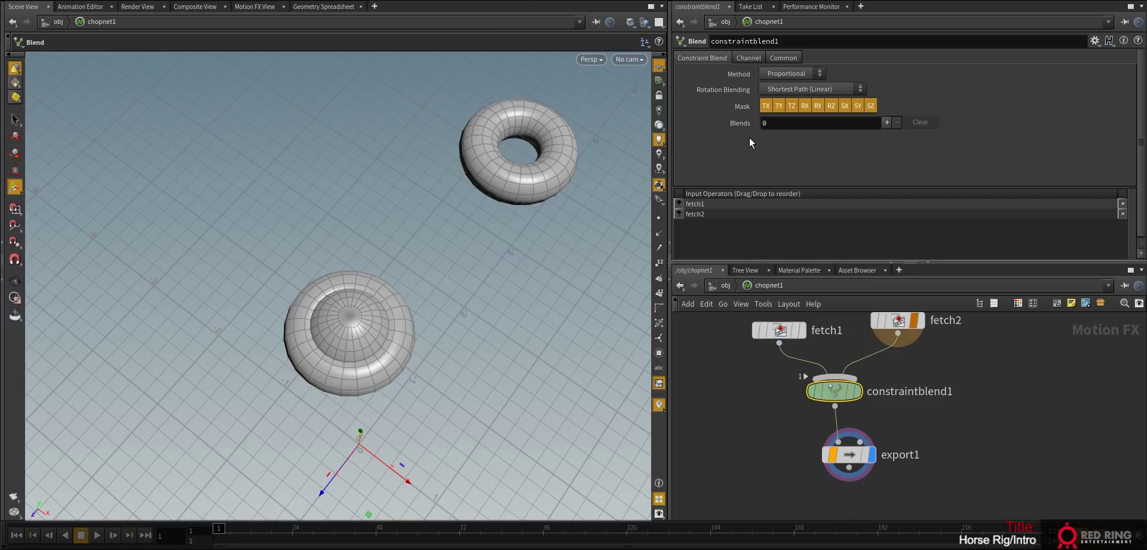
click(886, 122)
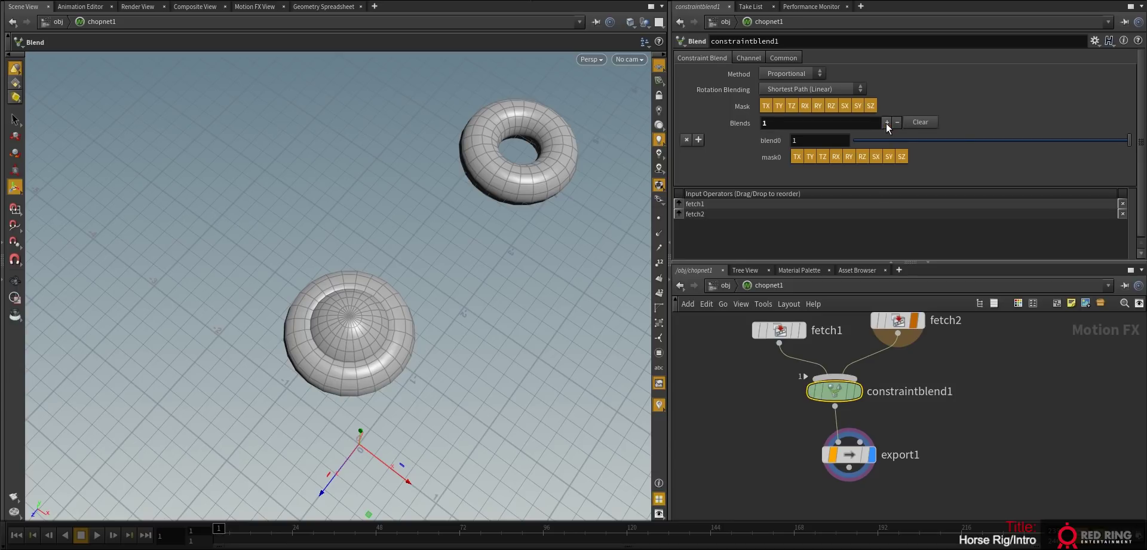
click(887, 122)
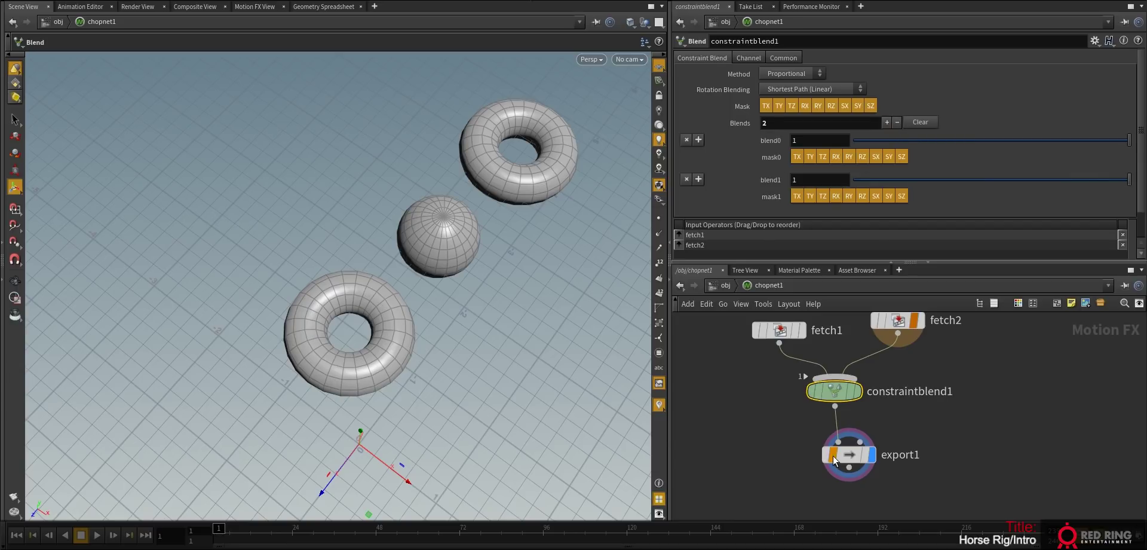
- Tidy the chopnet1 layout by realigning export1 and the fetch nodes around constraintblend1
drag(849, 455, 825, 454)
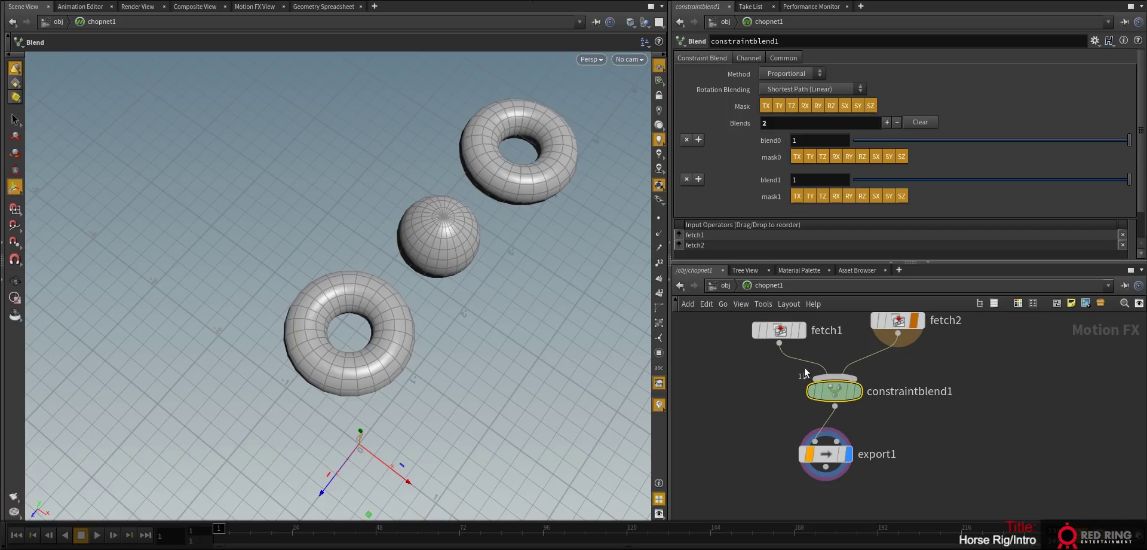
drag(778, 330, 773, 387)
drag(897, 374, 901, 387)
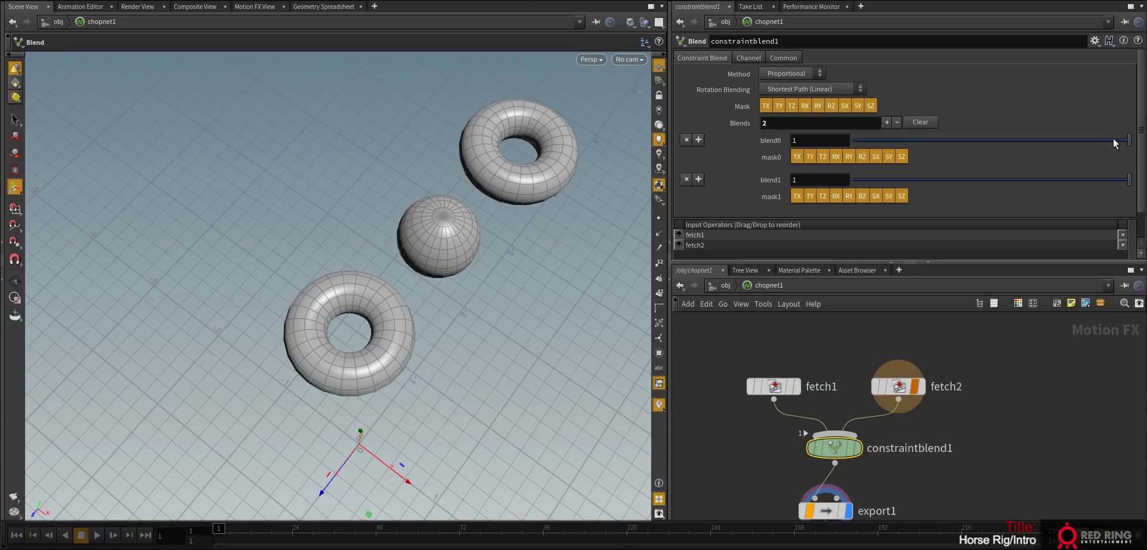
- Try out the blend0 and blend1 weights of constraintblend1, ending both at 1, and give the network editor more height
mouse_move(1127, 142)
mouse_down()
mouse_move(856, 143)
mouse_move(1137, 145)
mouse_up()
mouse_move(1129, 179)
mouse_down()
mouse_move(884, 181)
mouse_move(1130, 180)
mouse_up()
middle_drag(1037, 460, 1026, 403)
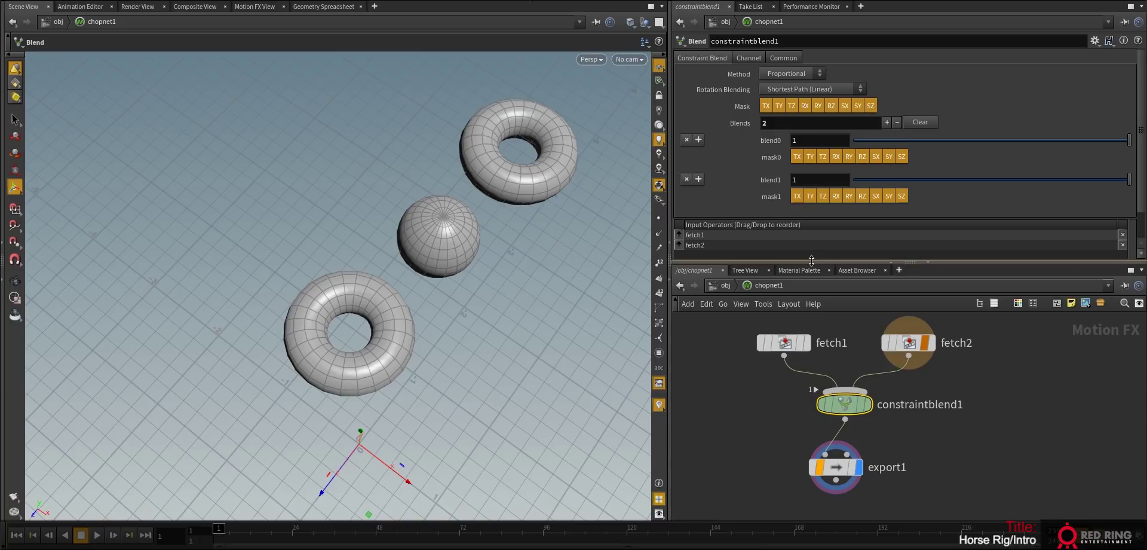
drag(813, 262, 816, 191)
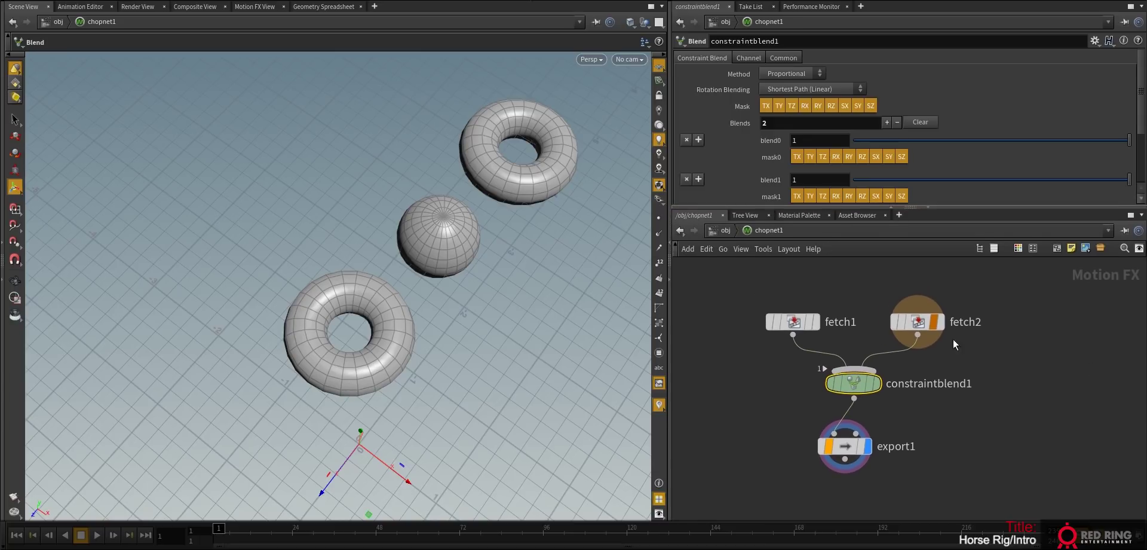